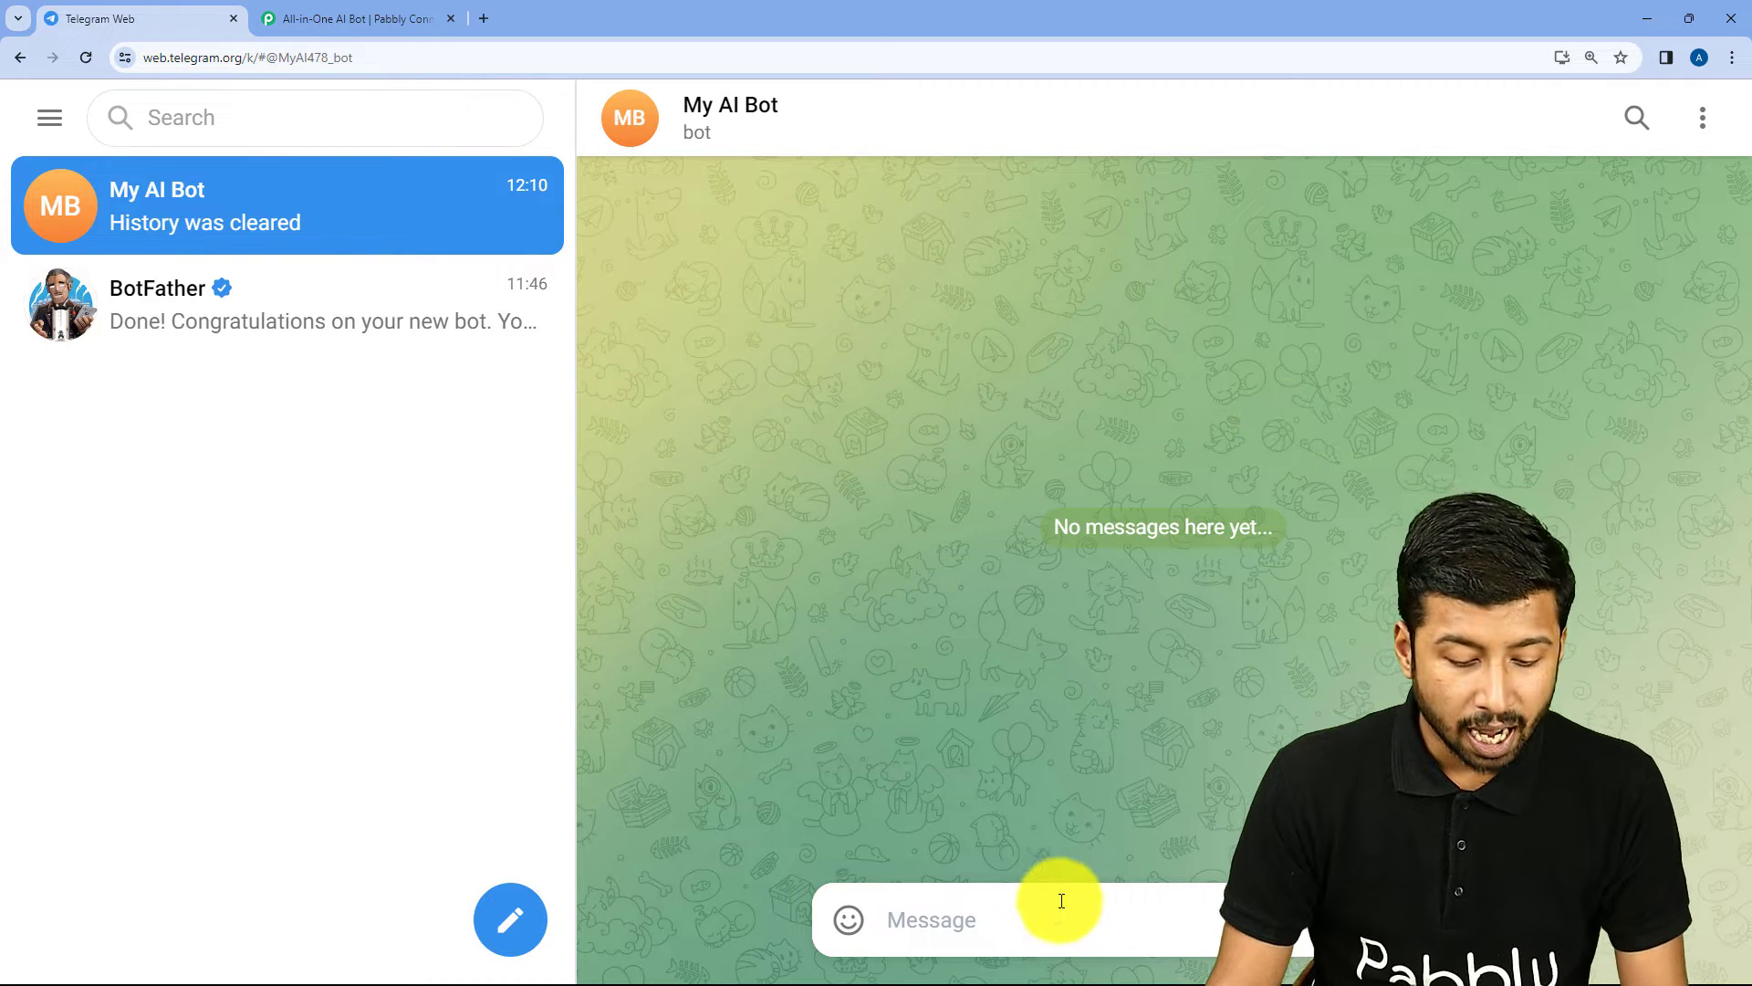
# Send the bot '/Image Rose garden in mountains covered with snow.' with the misspelling corrected
pyautogui.click(963, 908)
pyautogui.write('/Image')
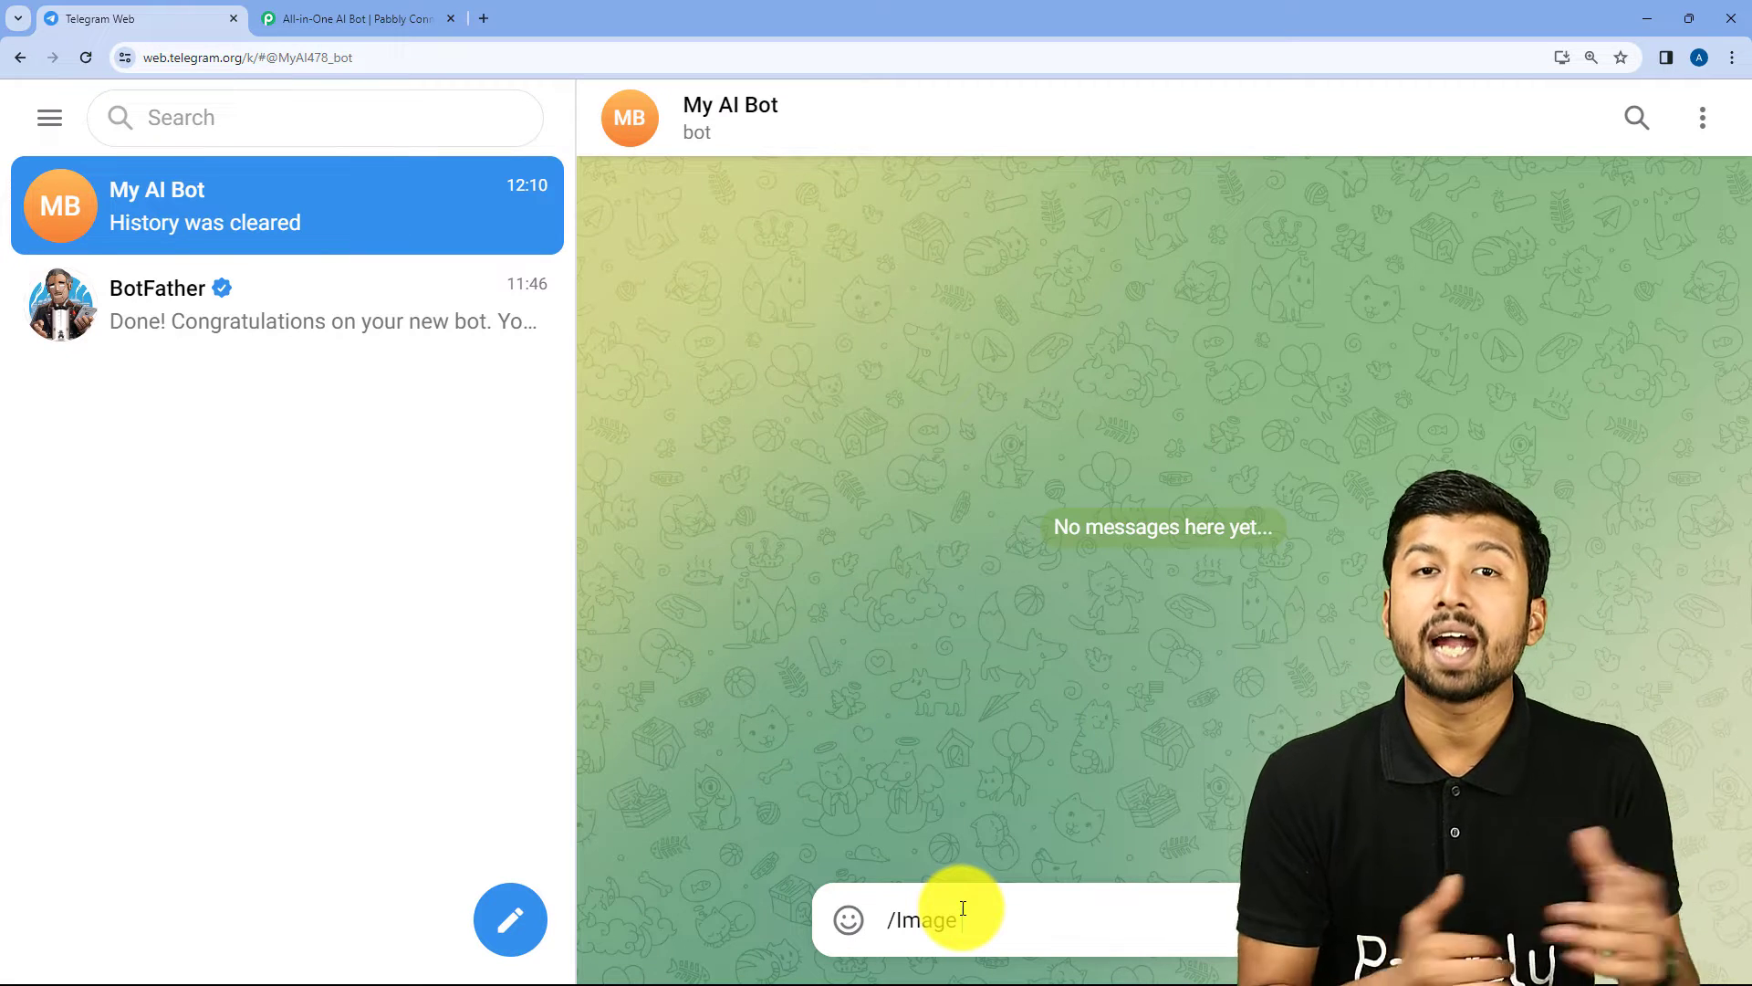
pyautogui.write(' Rose ')
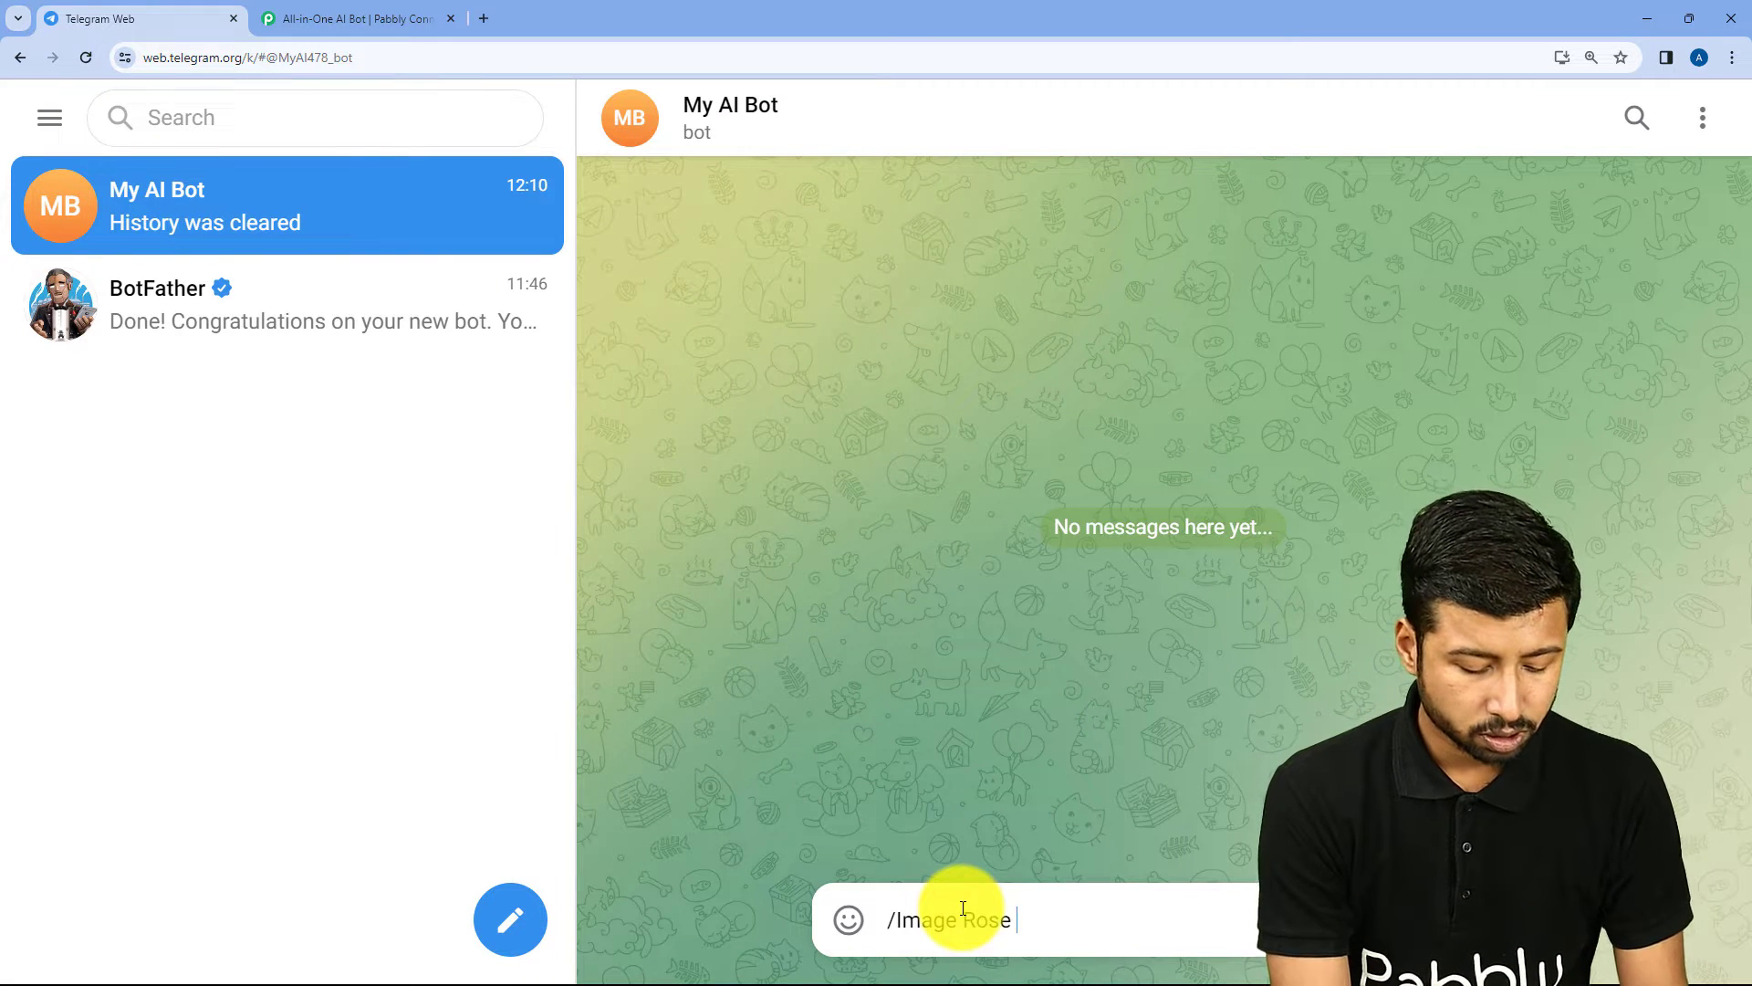
pyautogui.write('garden in mountains')
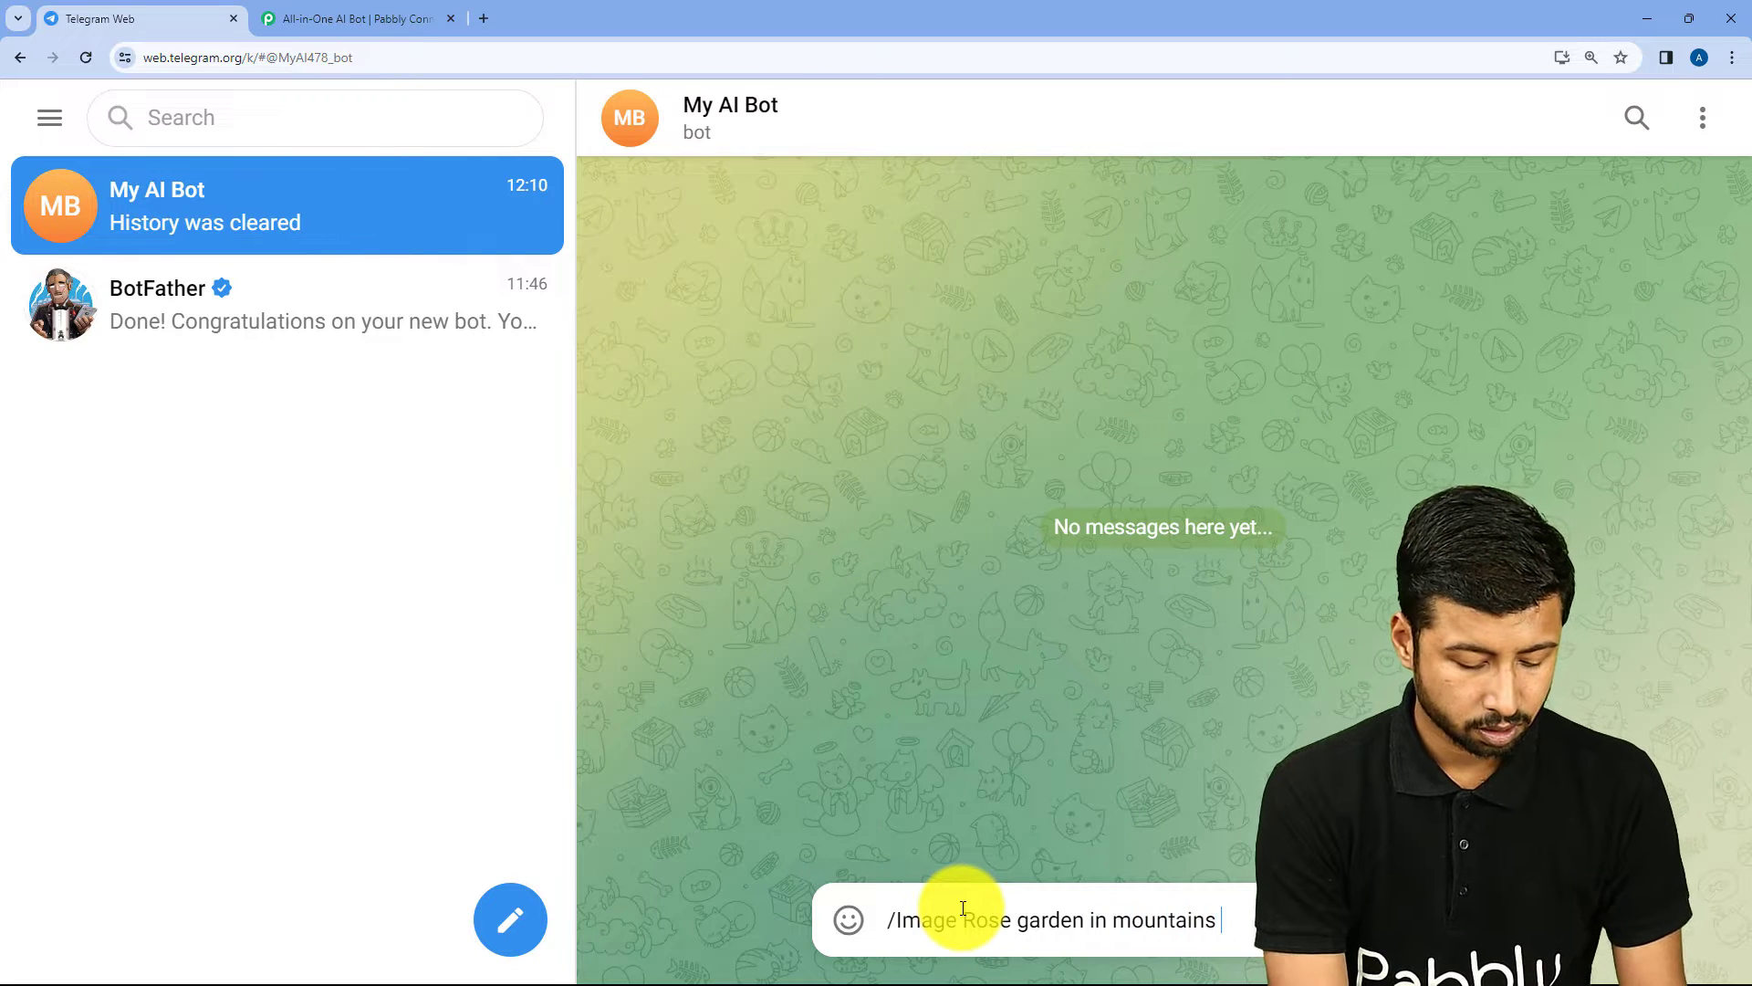
pyautogui.write(' cov')
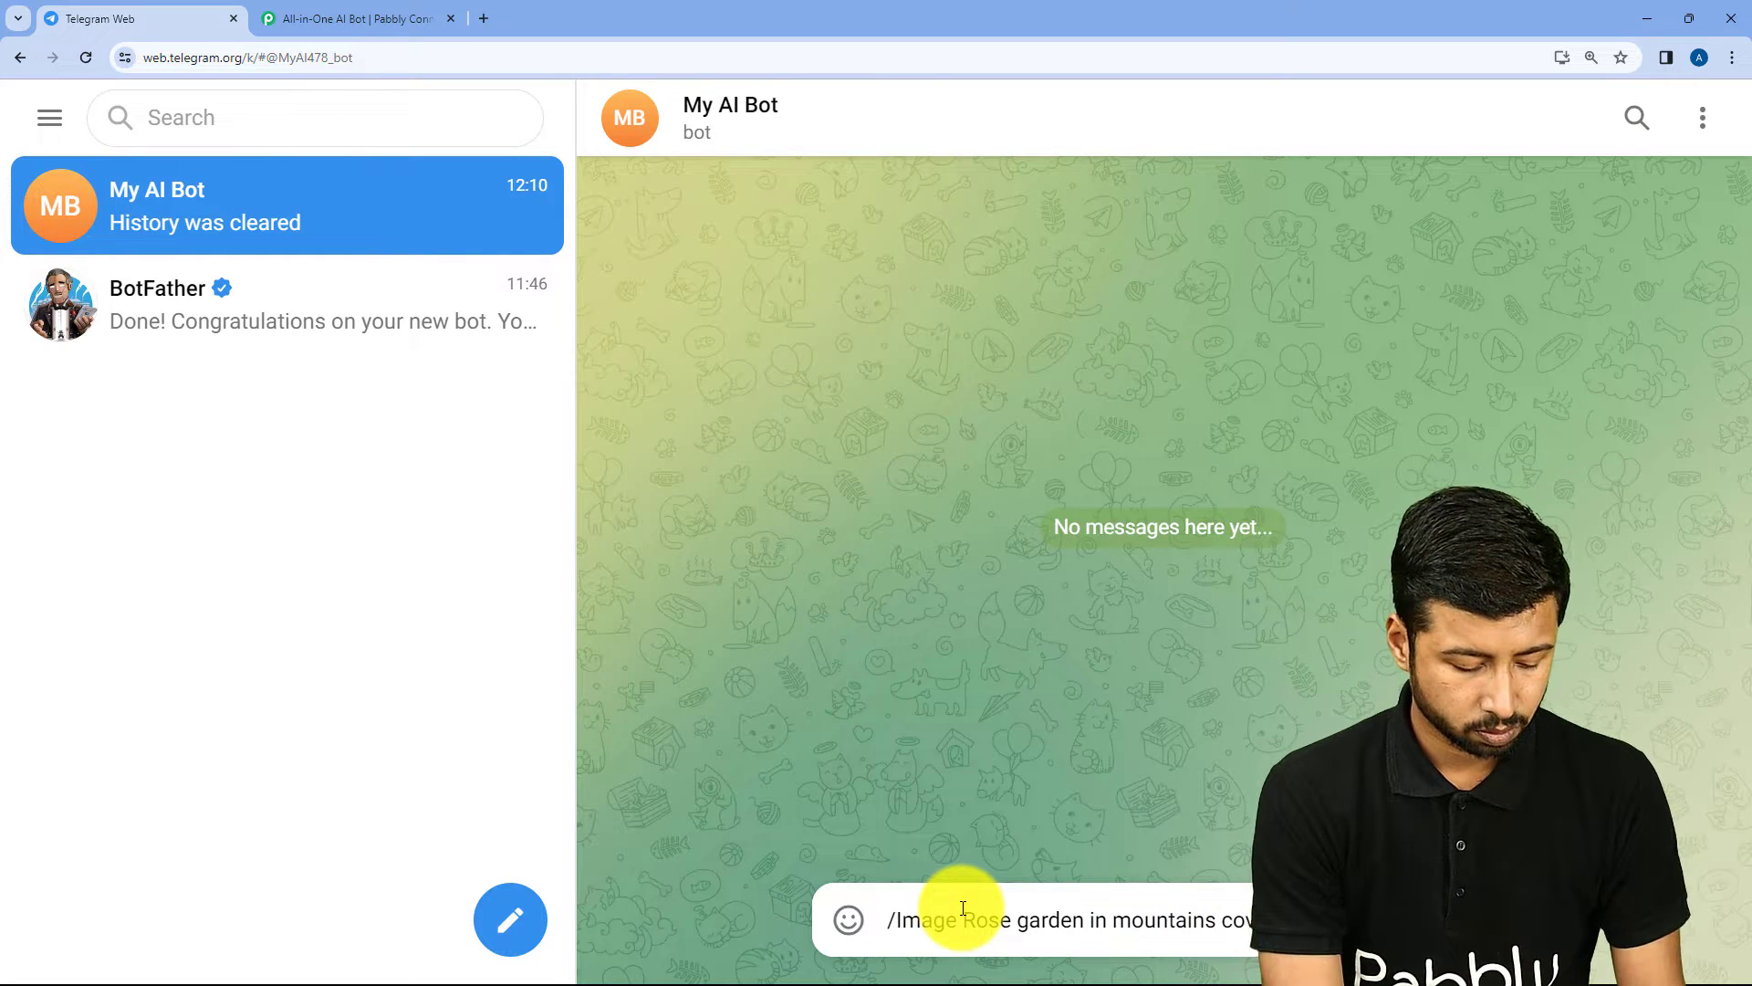
pyautogui.write('ered with snow.')
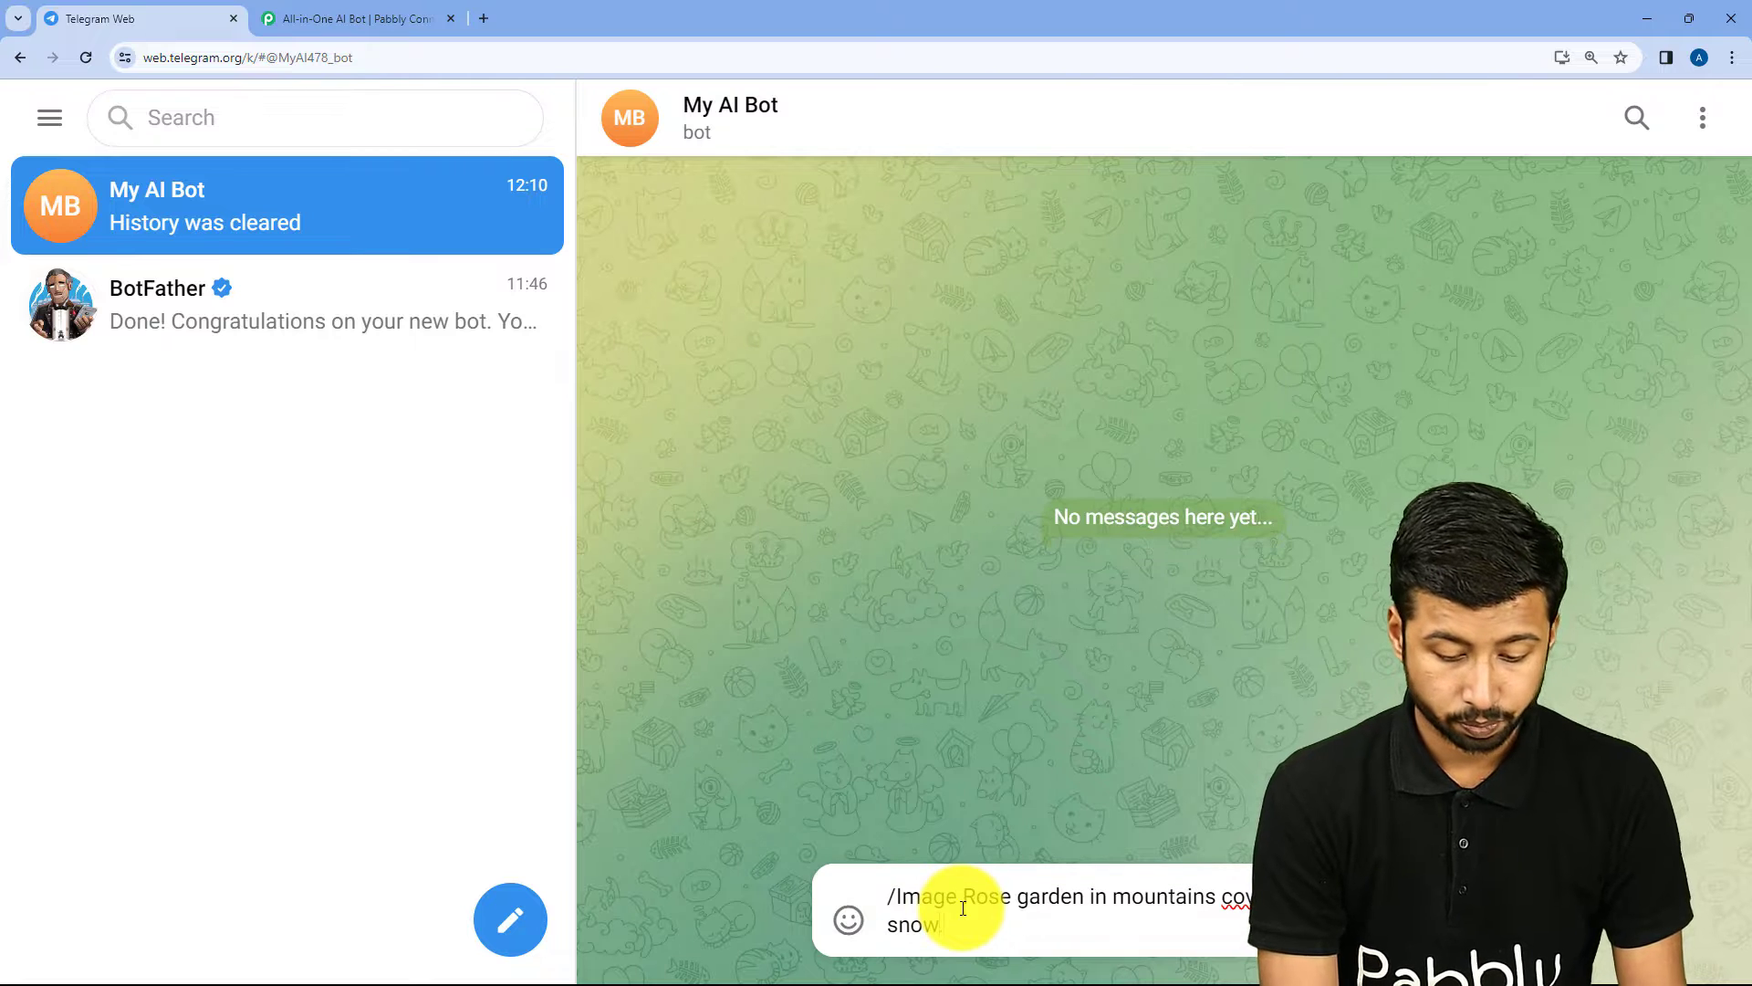
pyautogui.rightClick(1264, 899)
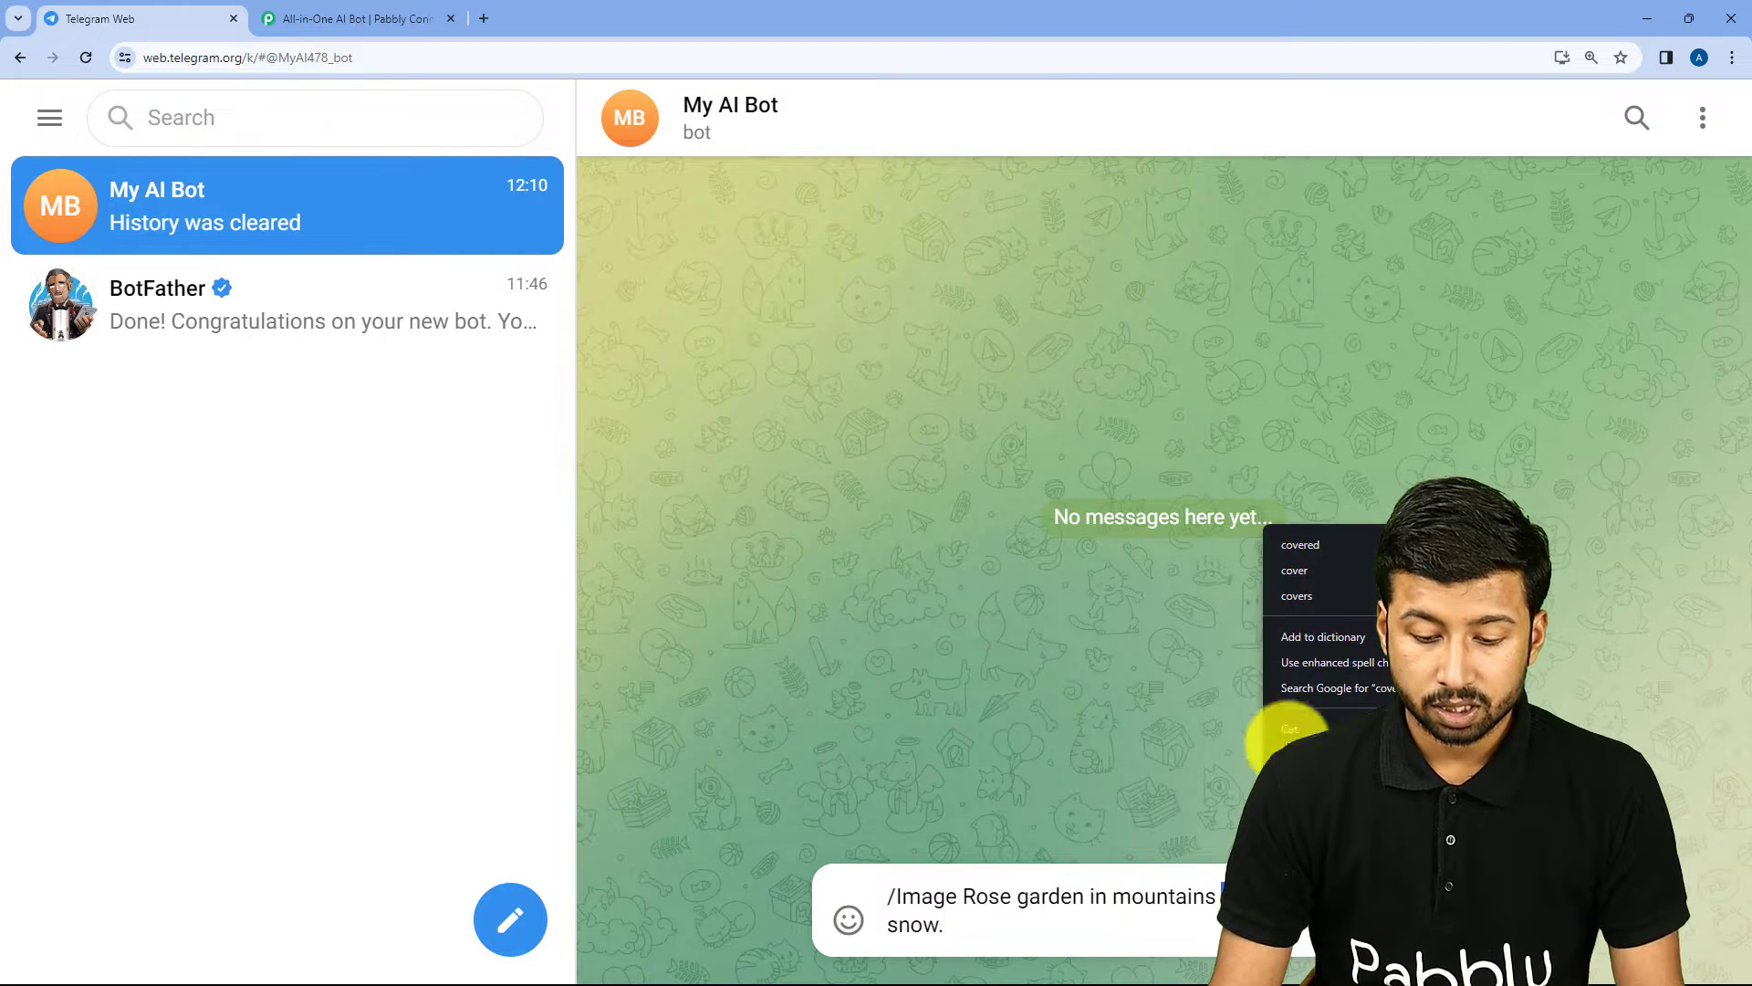
pyautogui.click(1299, 544)
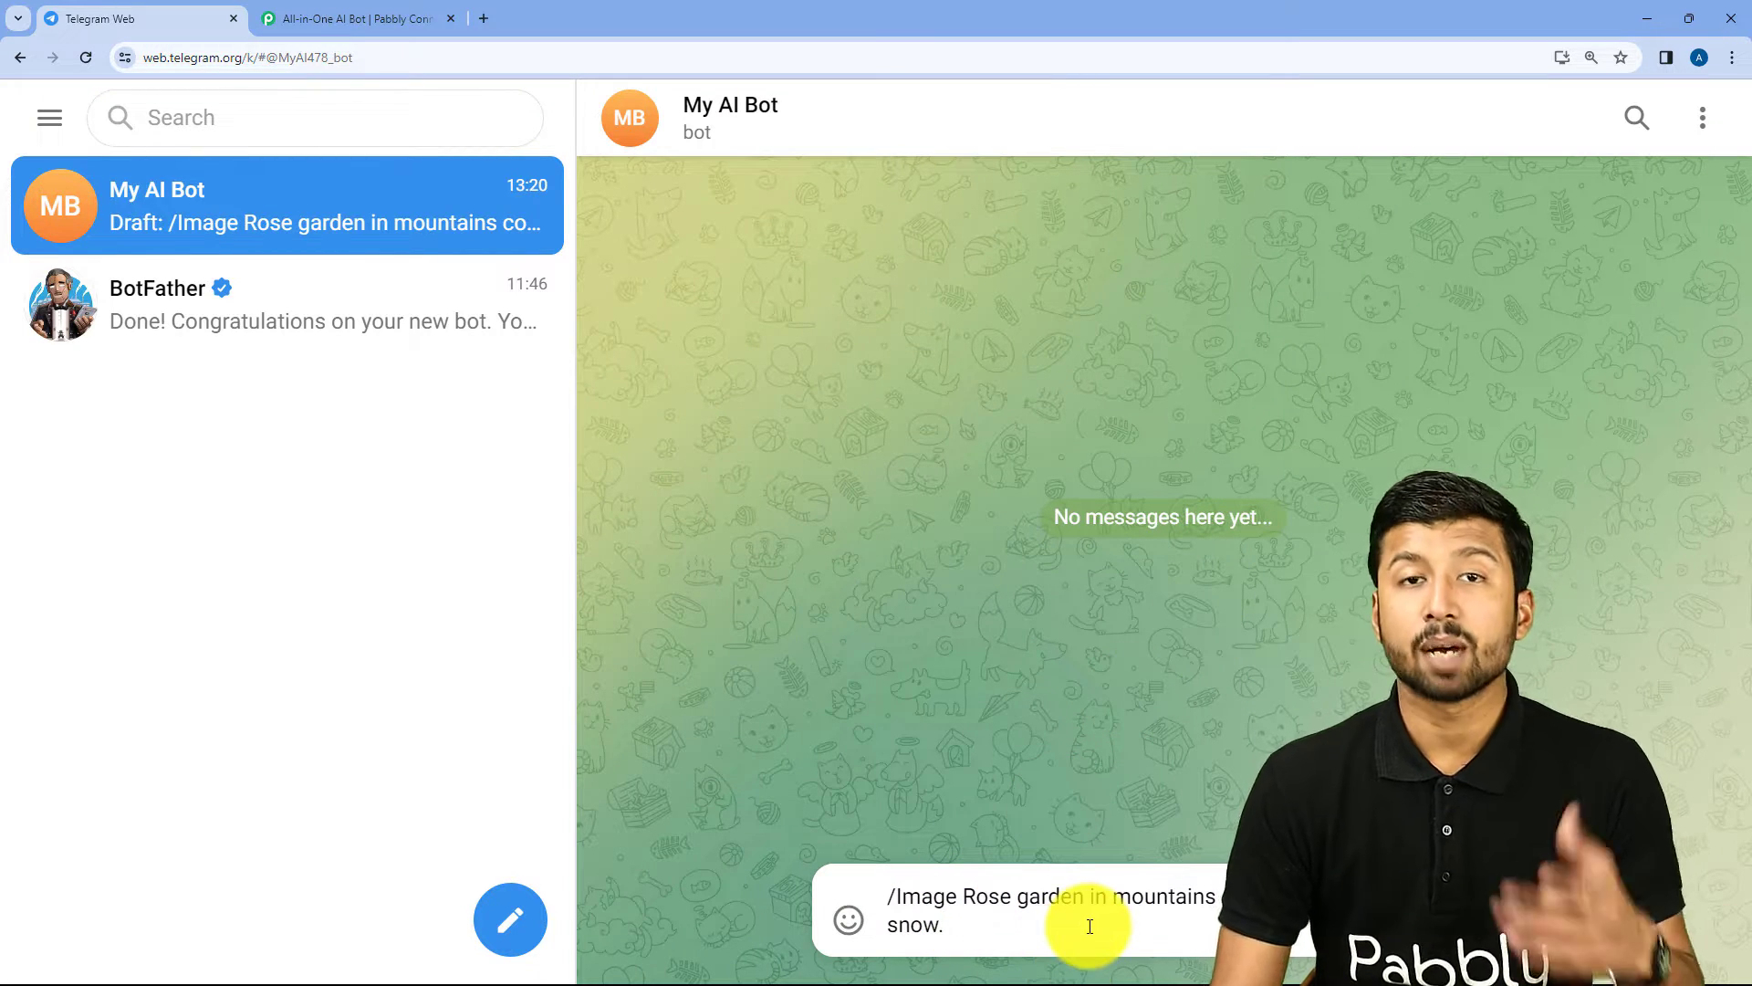
pyautogui.press('Return')
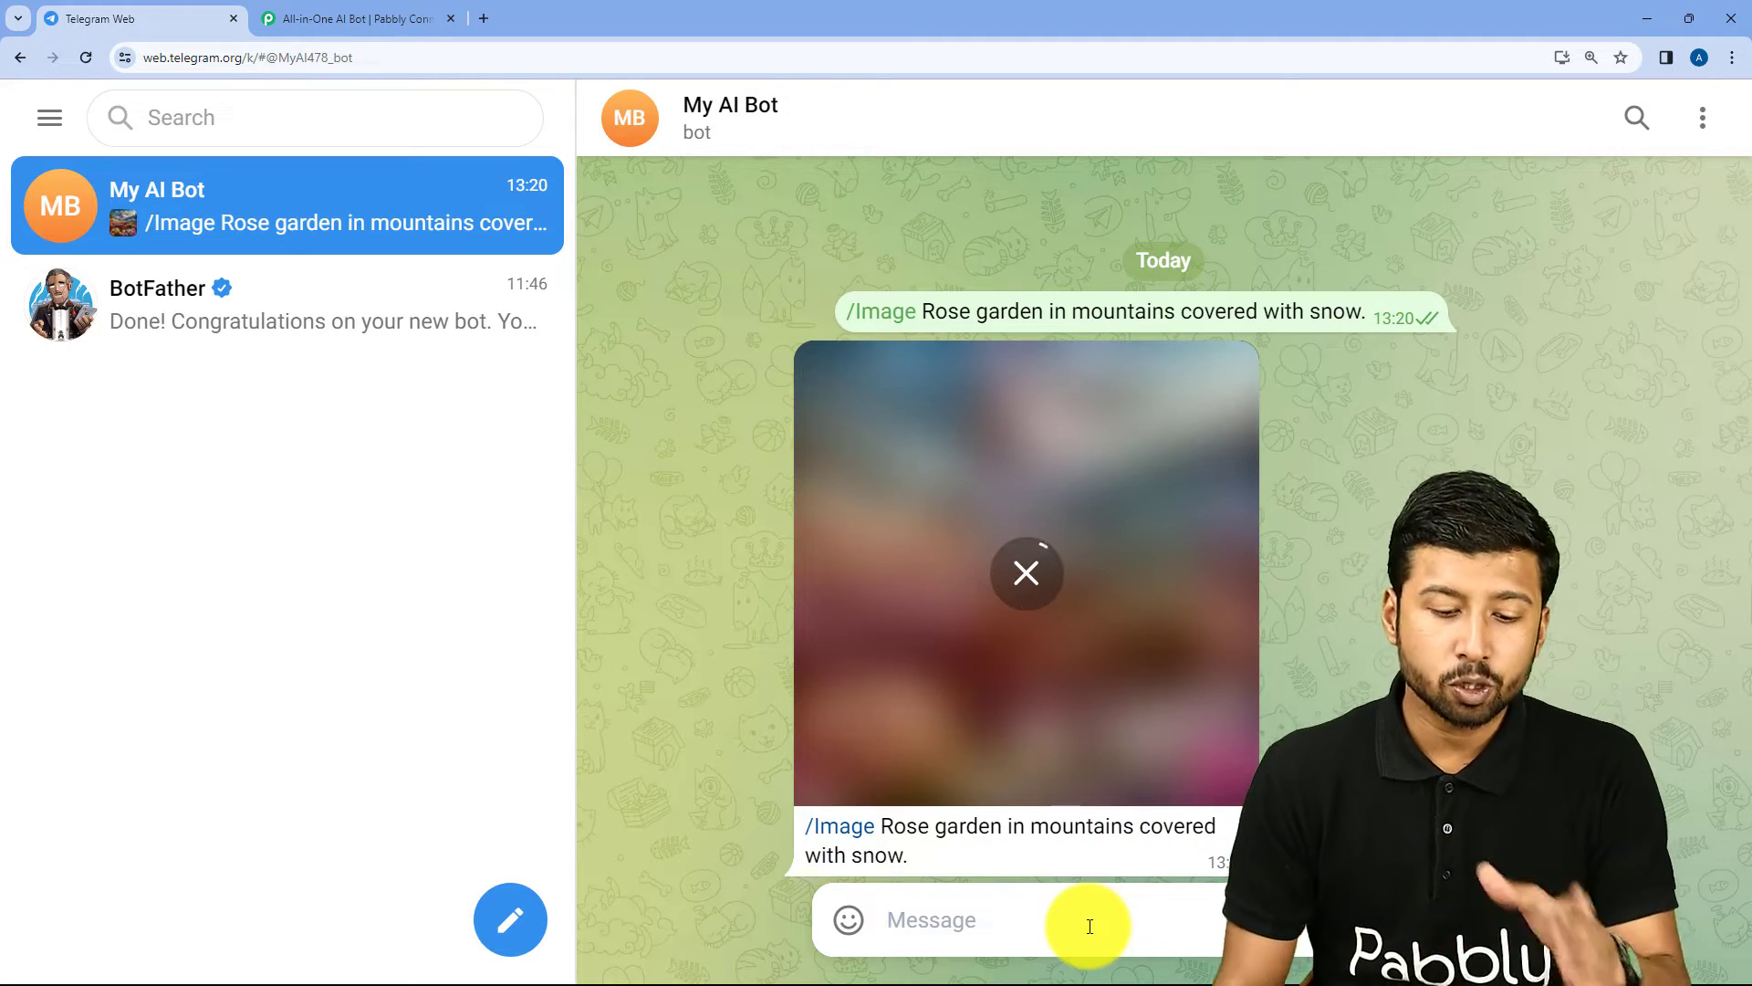
# View the bot's generated rose-garden image full screen, then close it
pyautogui.click(938, 594)
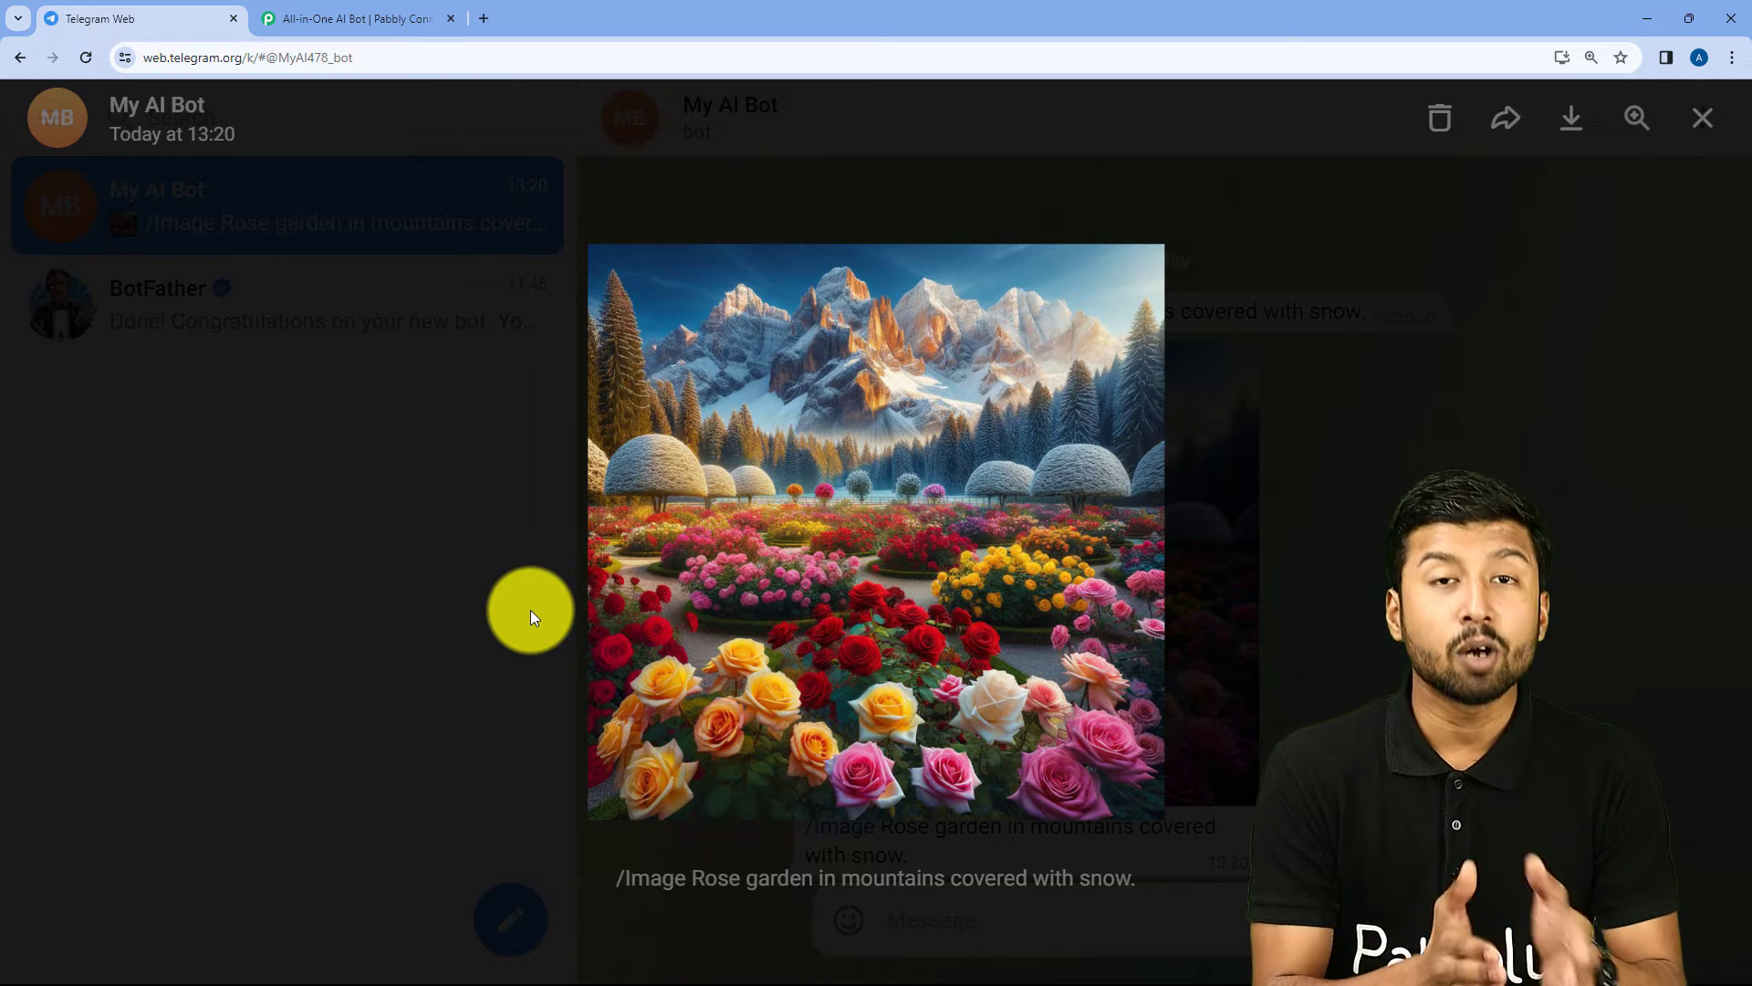
pyautogui.click(1357, 453)
pyautogui.click(1020, 907)
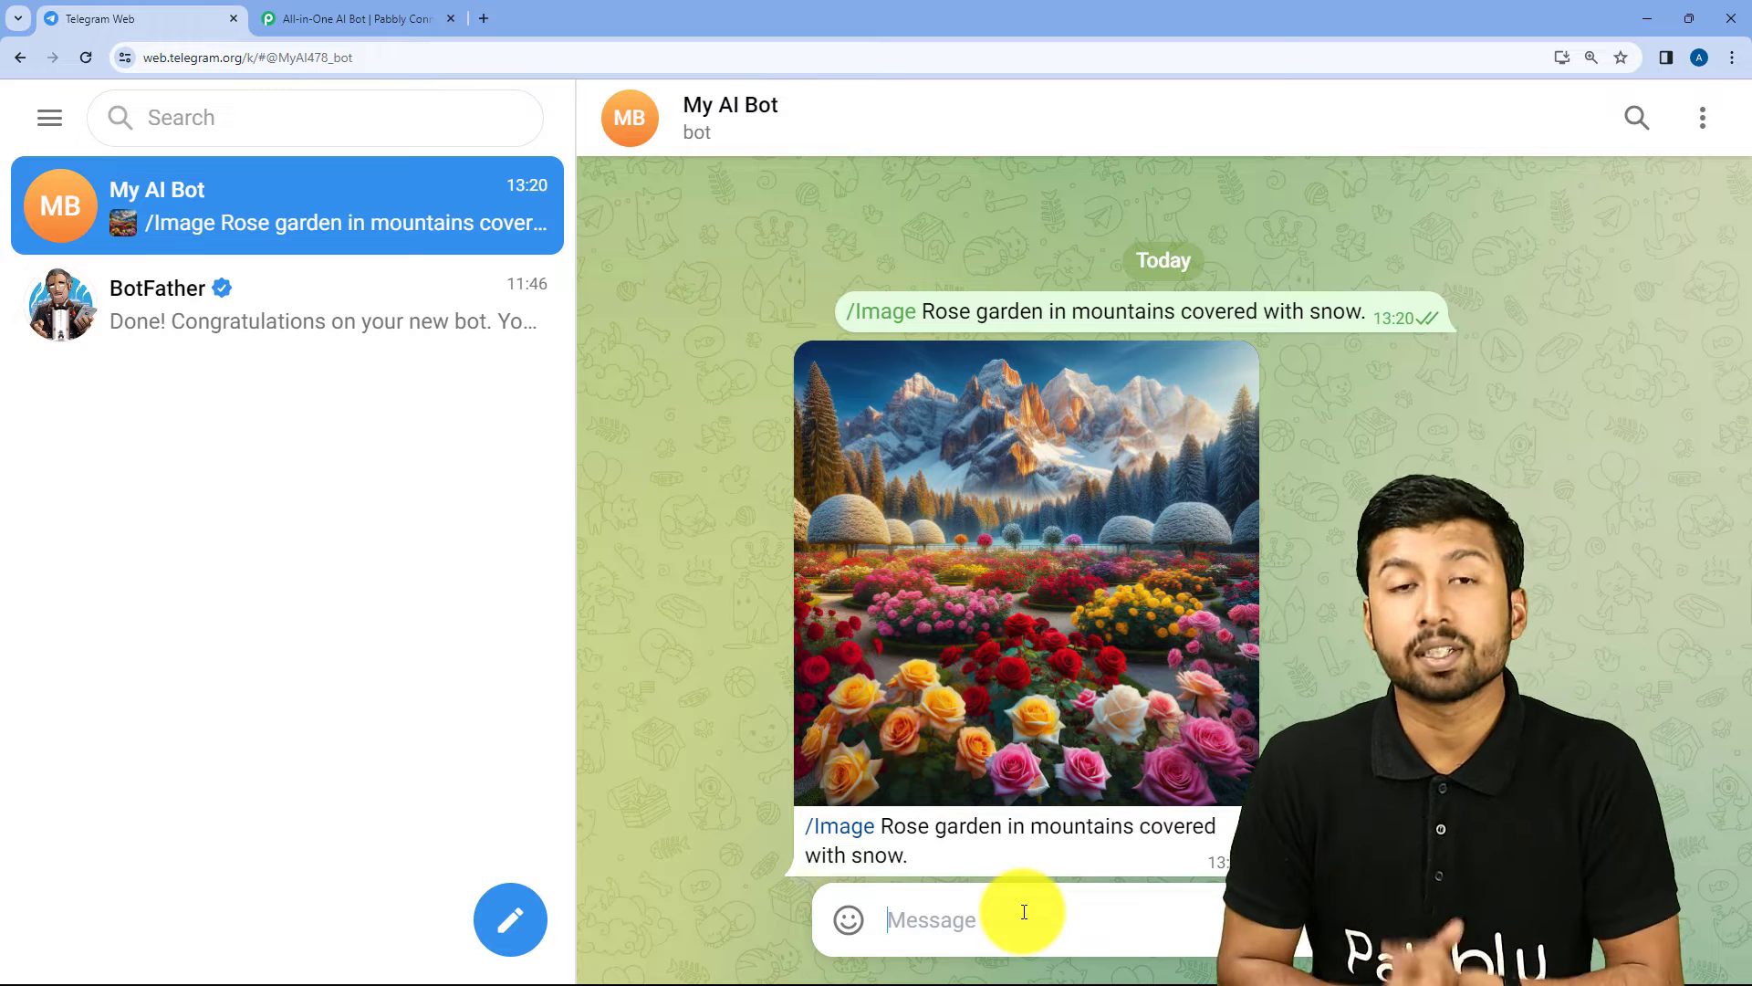
# Send /TTS with the pasted sentence about AI and Automation, then play the mp3 reply
pyautogui.write('/TTS')
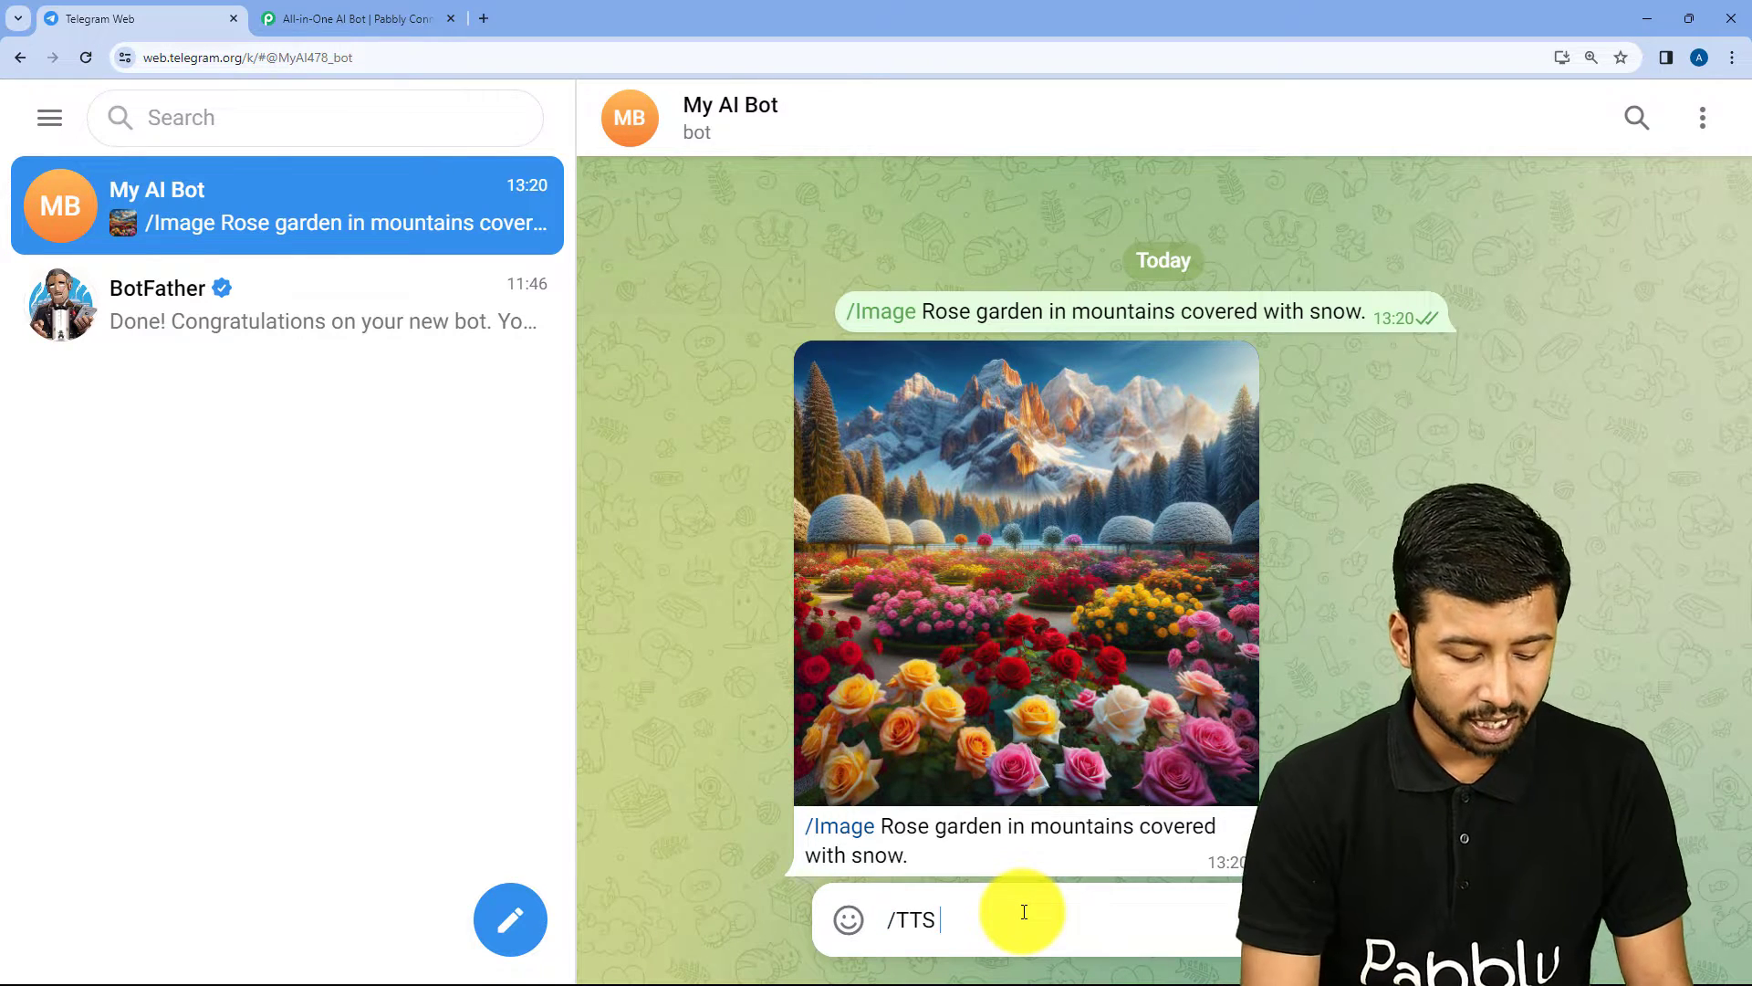
pyautogui.hotkey('ctrl', 'v')
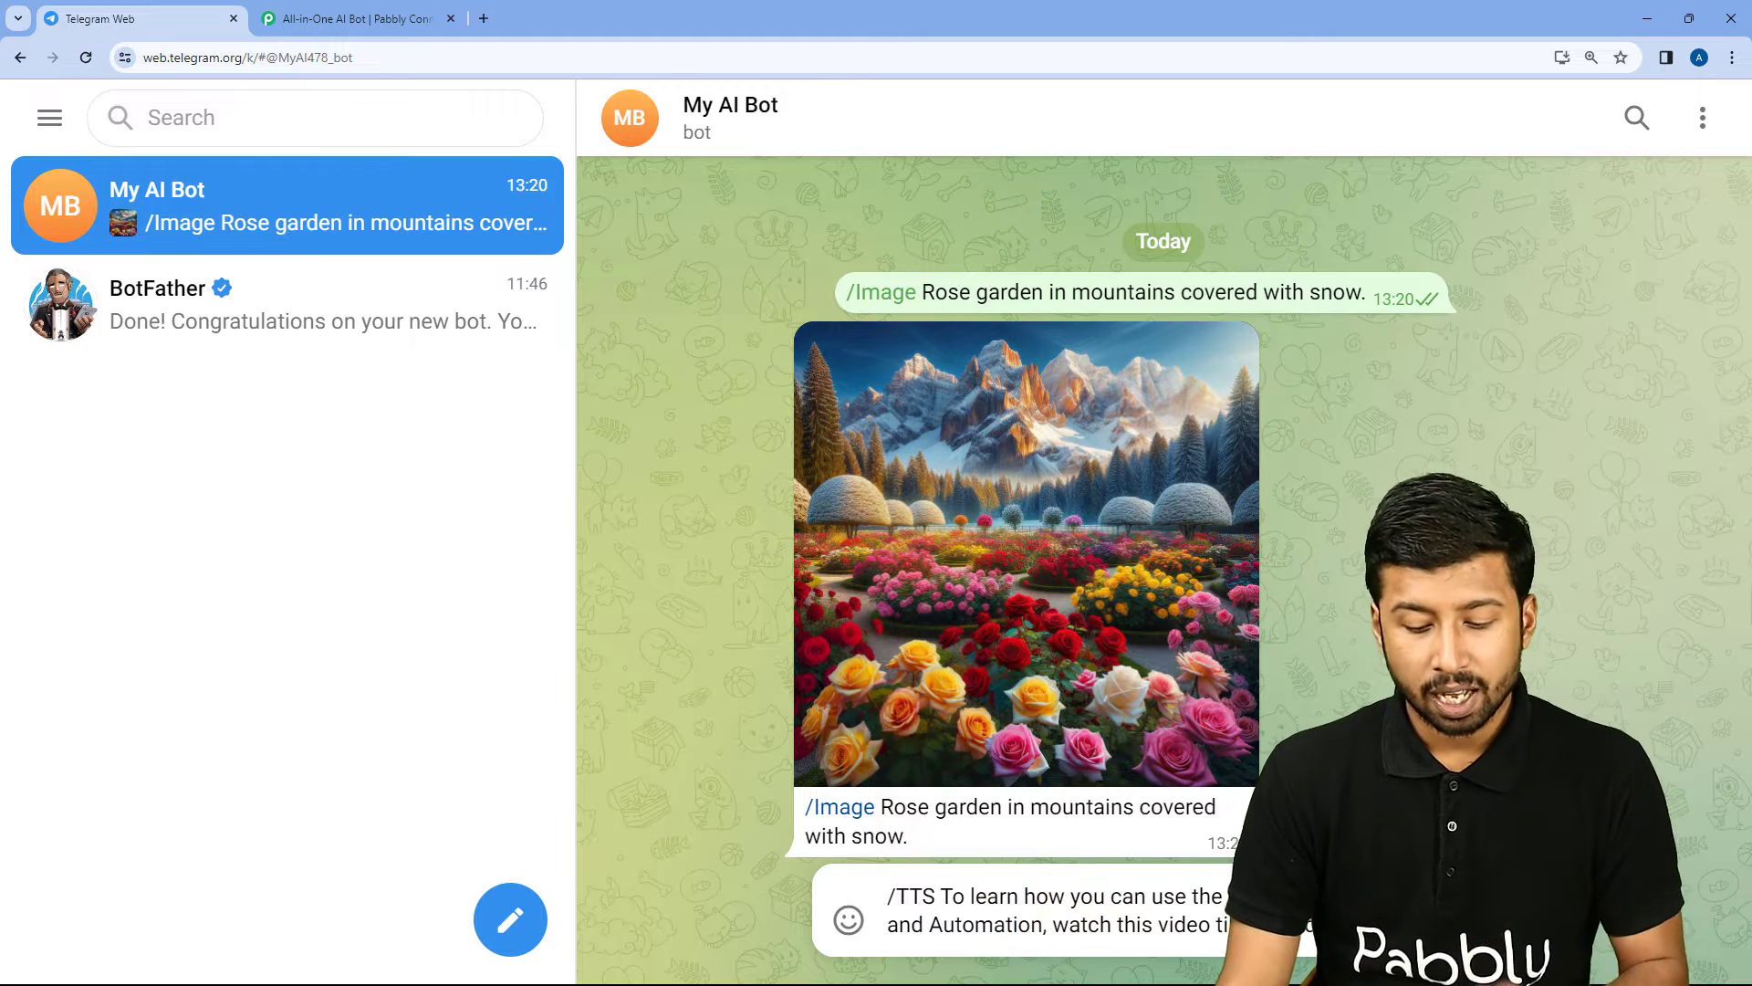
pyautogui.press('Return')
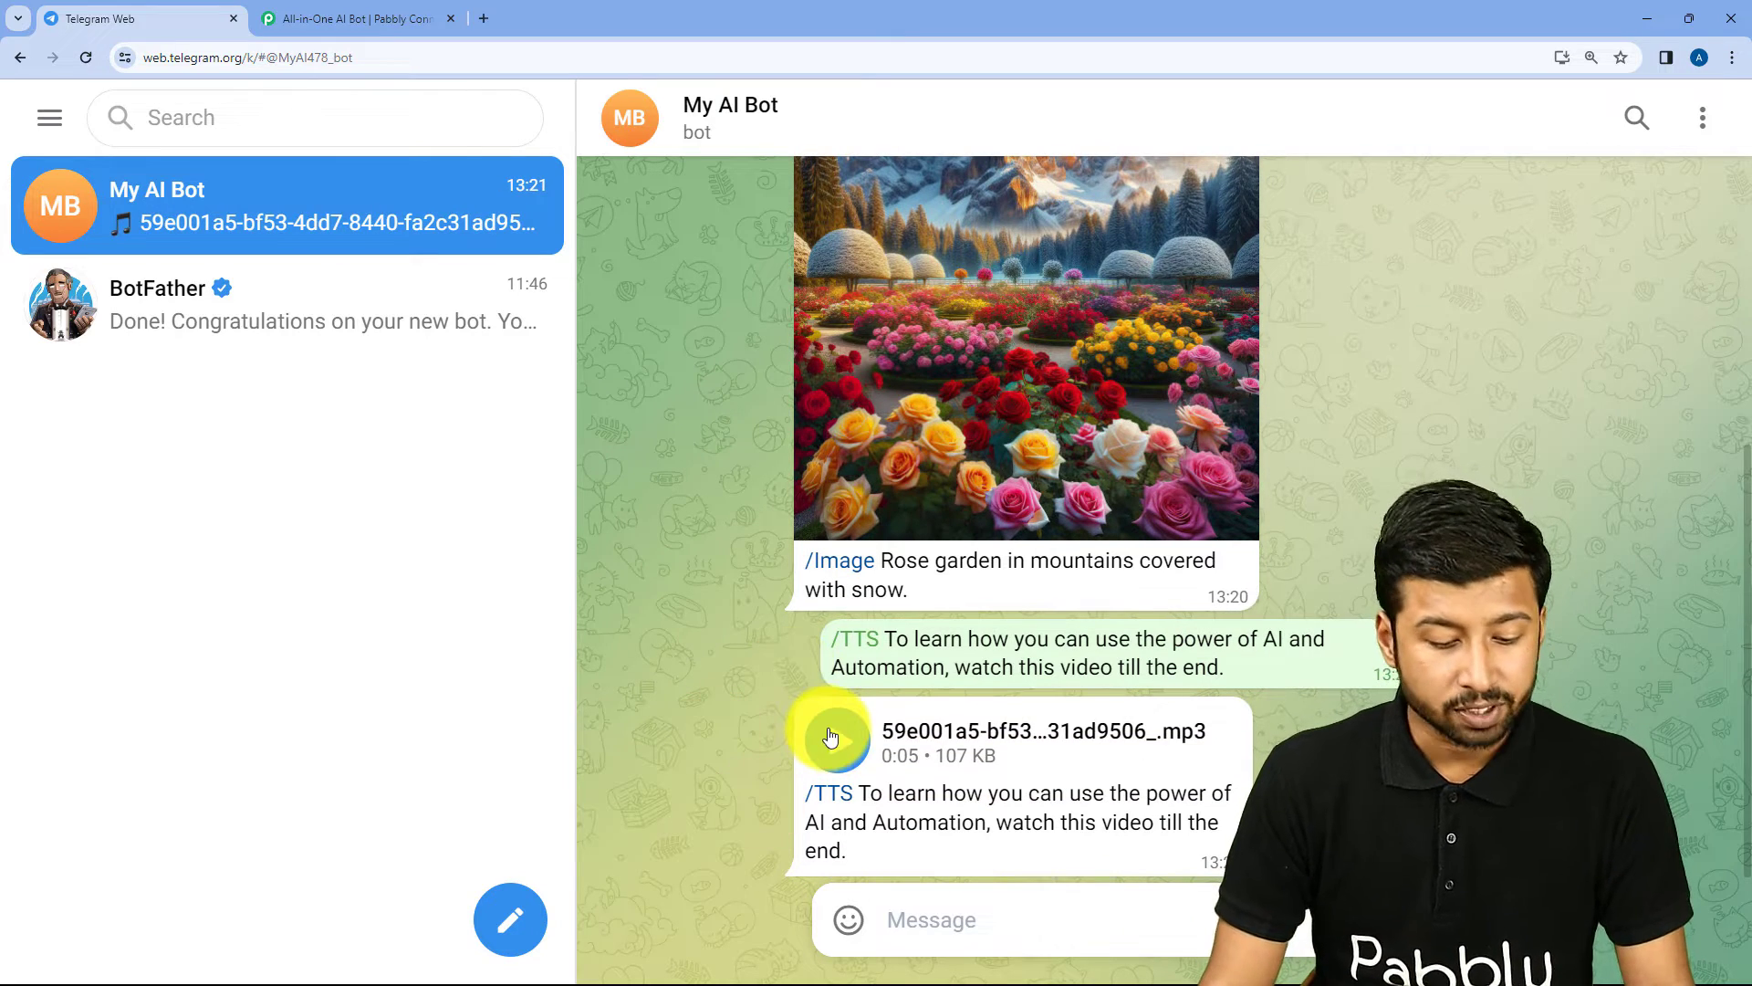
pyautogui.click(837, 741)
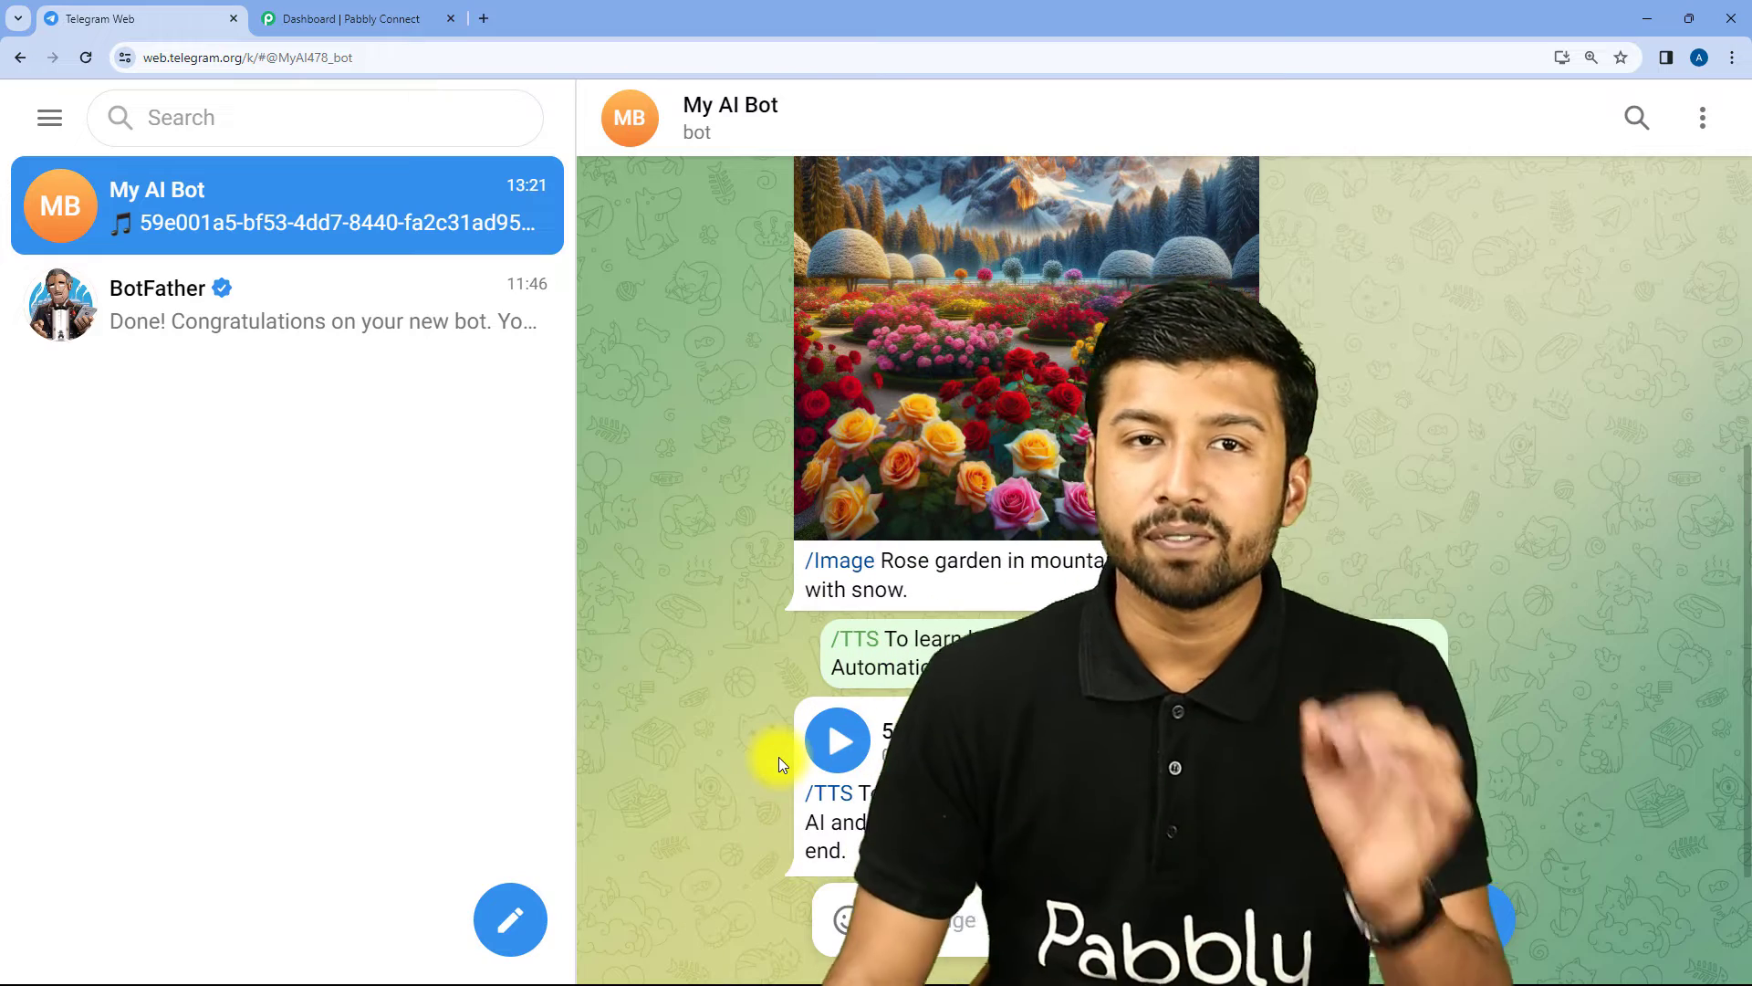
# Switch to Pabbly Connect and open the All-in-One AI Bot workflow
pyautogui.click(374, 20)
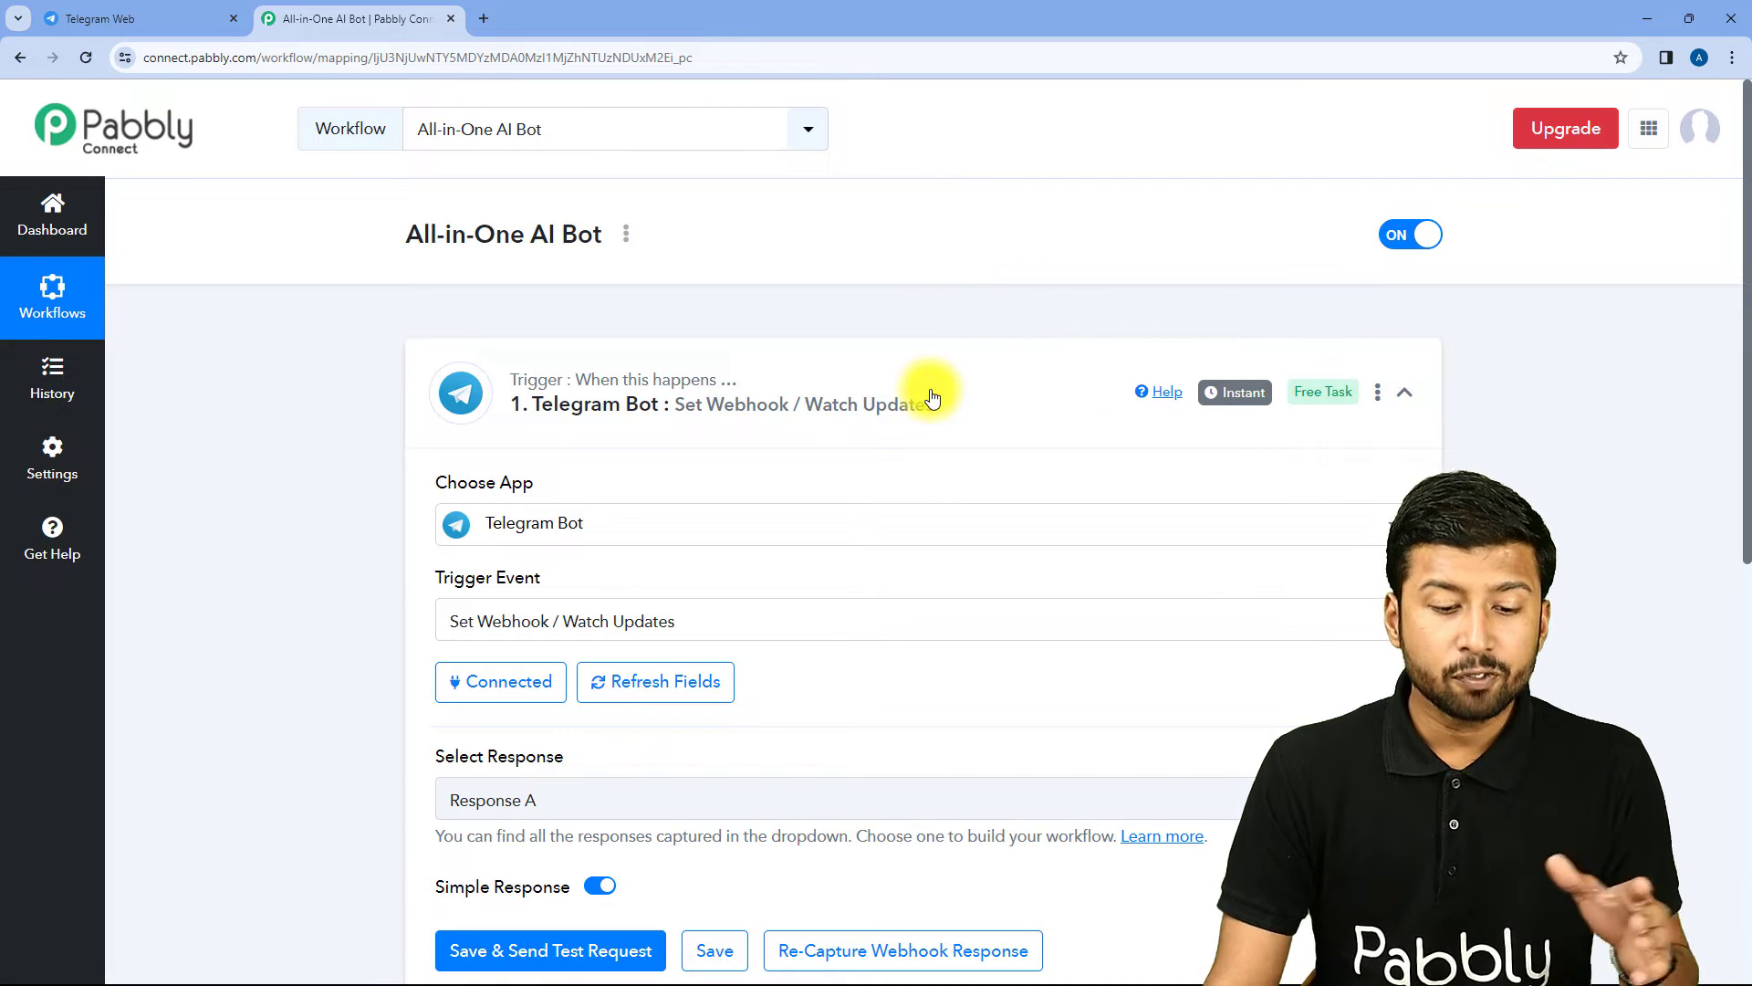
pyautogui.click(926, 391)
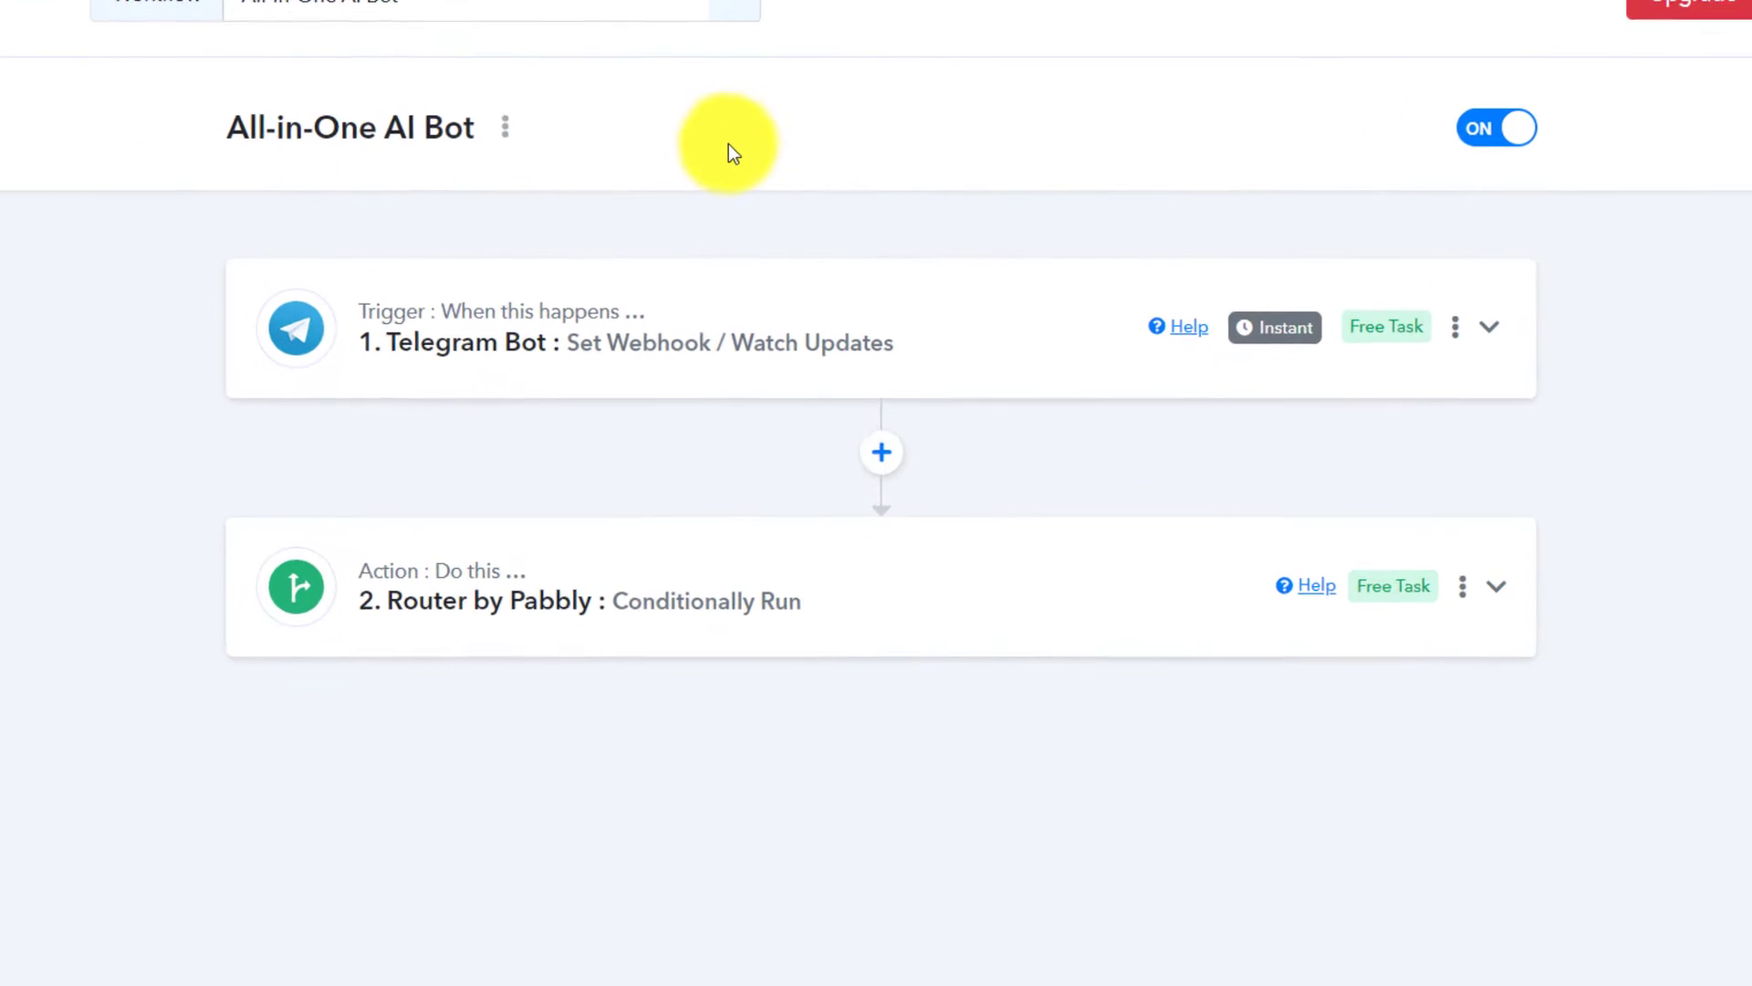
pyautogui.click(583, 286)
pyautogui.scroll(-3, 97, 237)
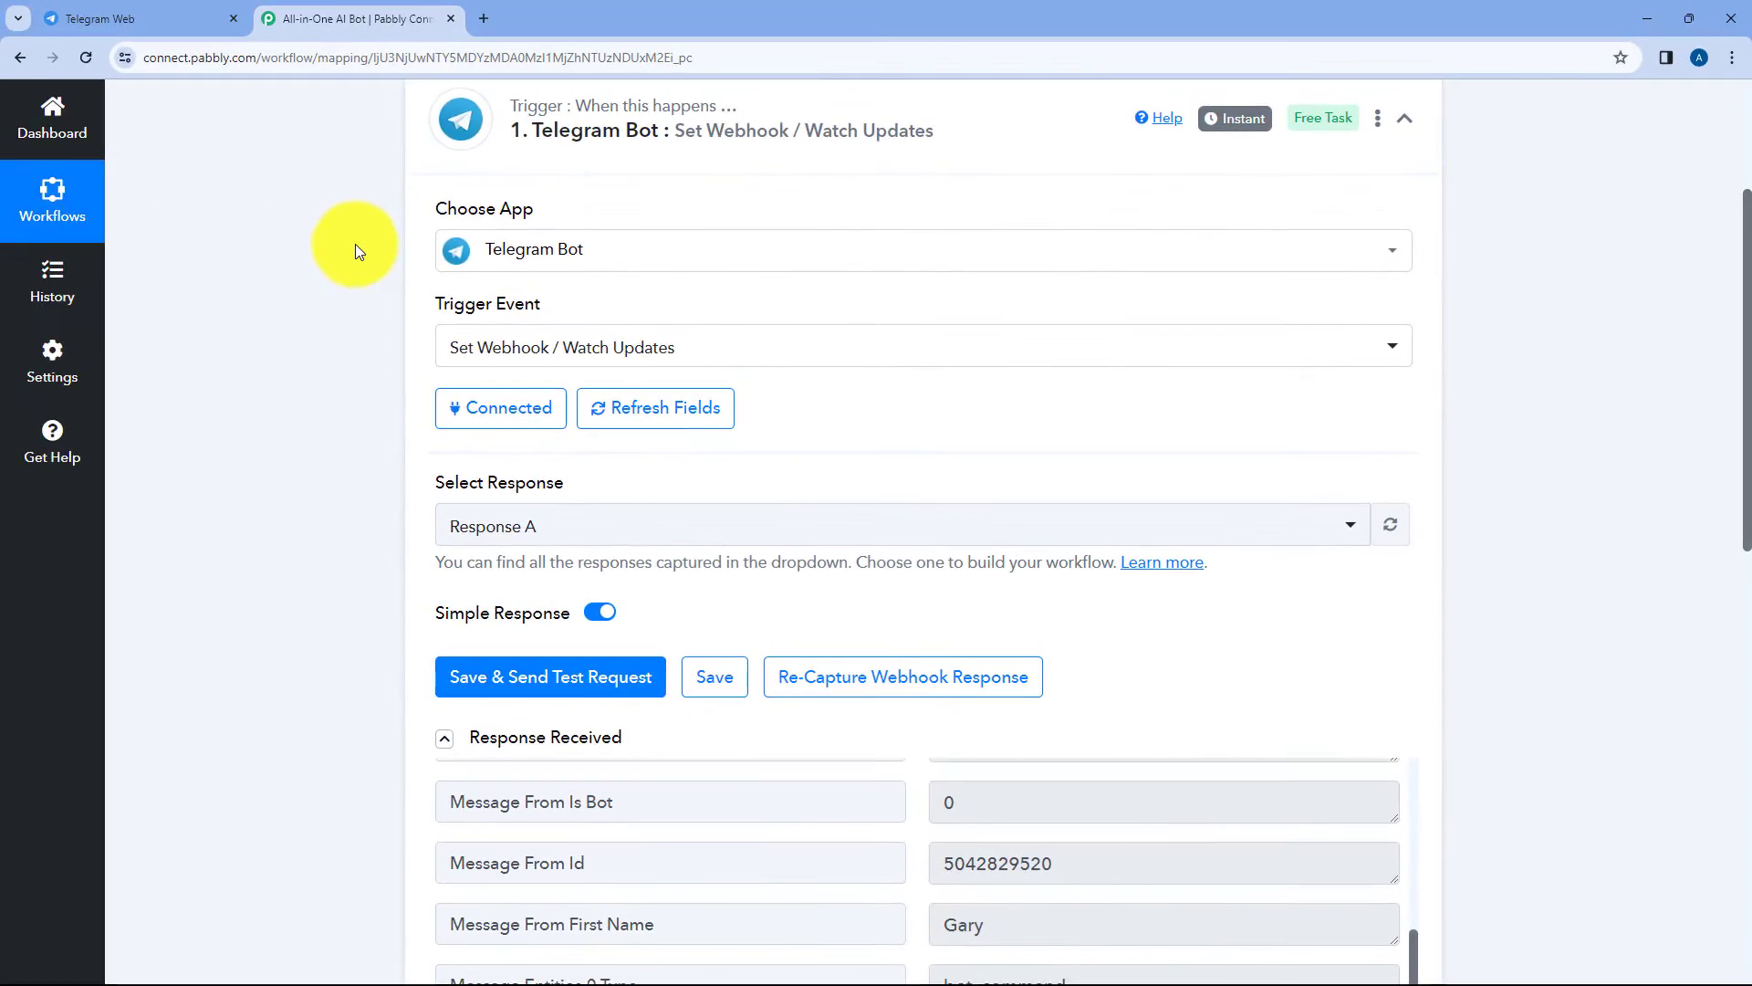
pyautogui.click(154, 11)
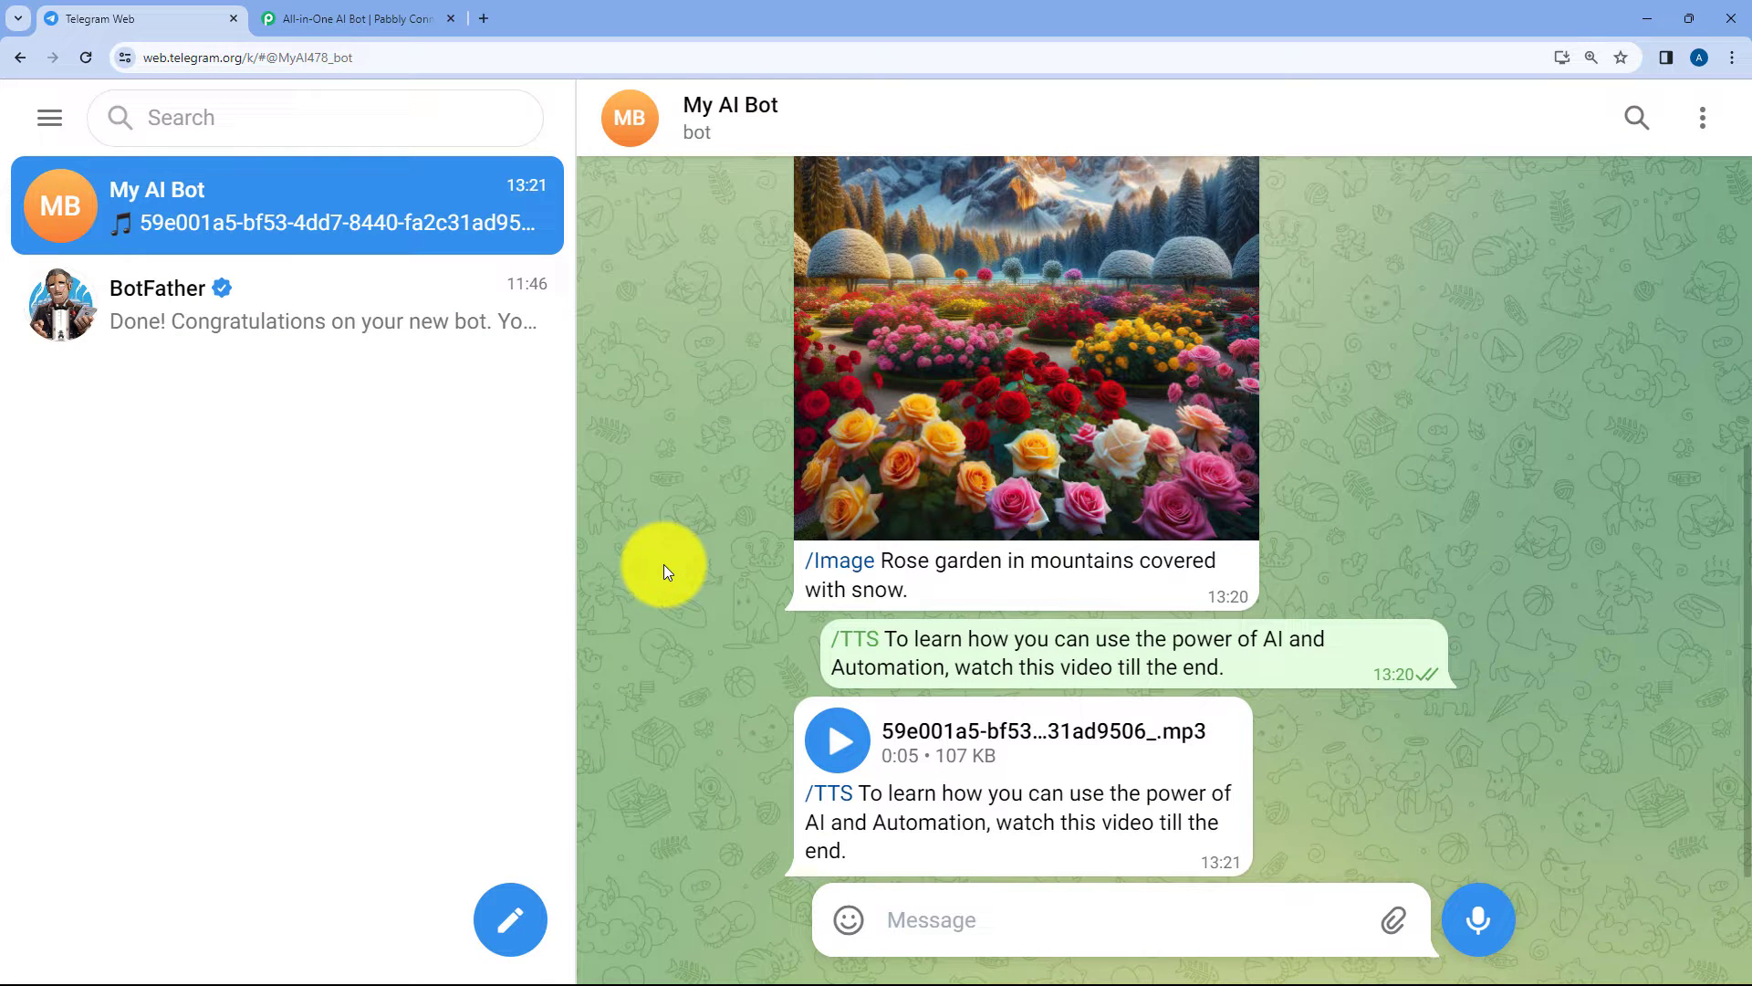
pyautogui.click(397, 18)
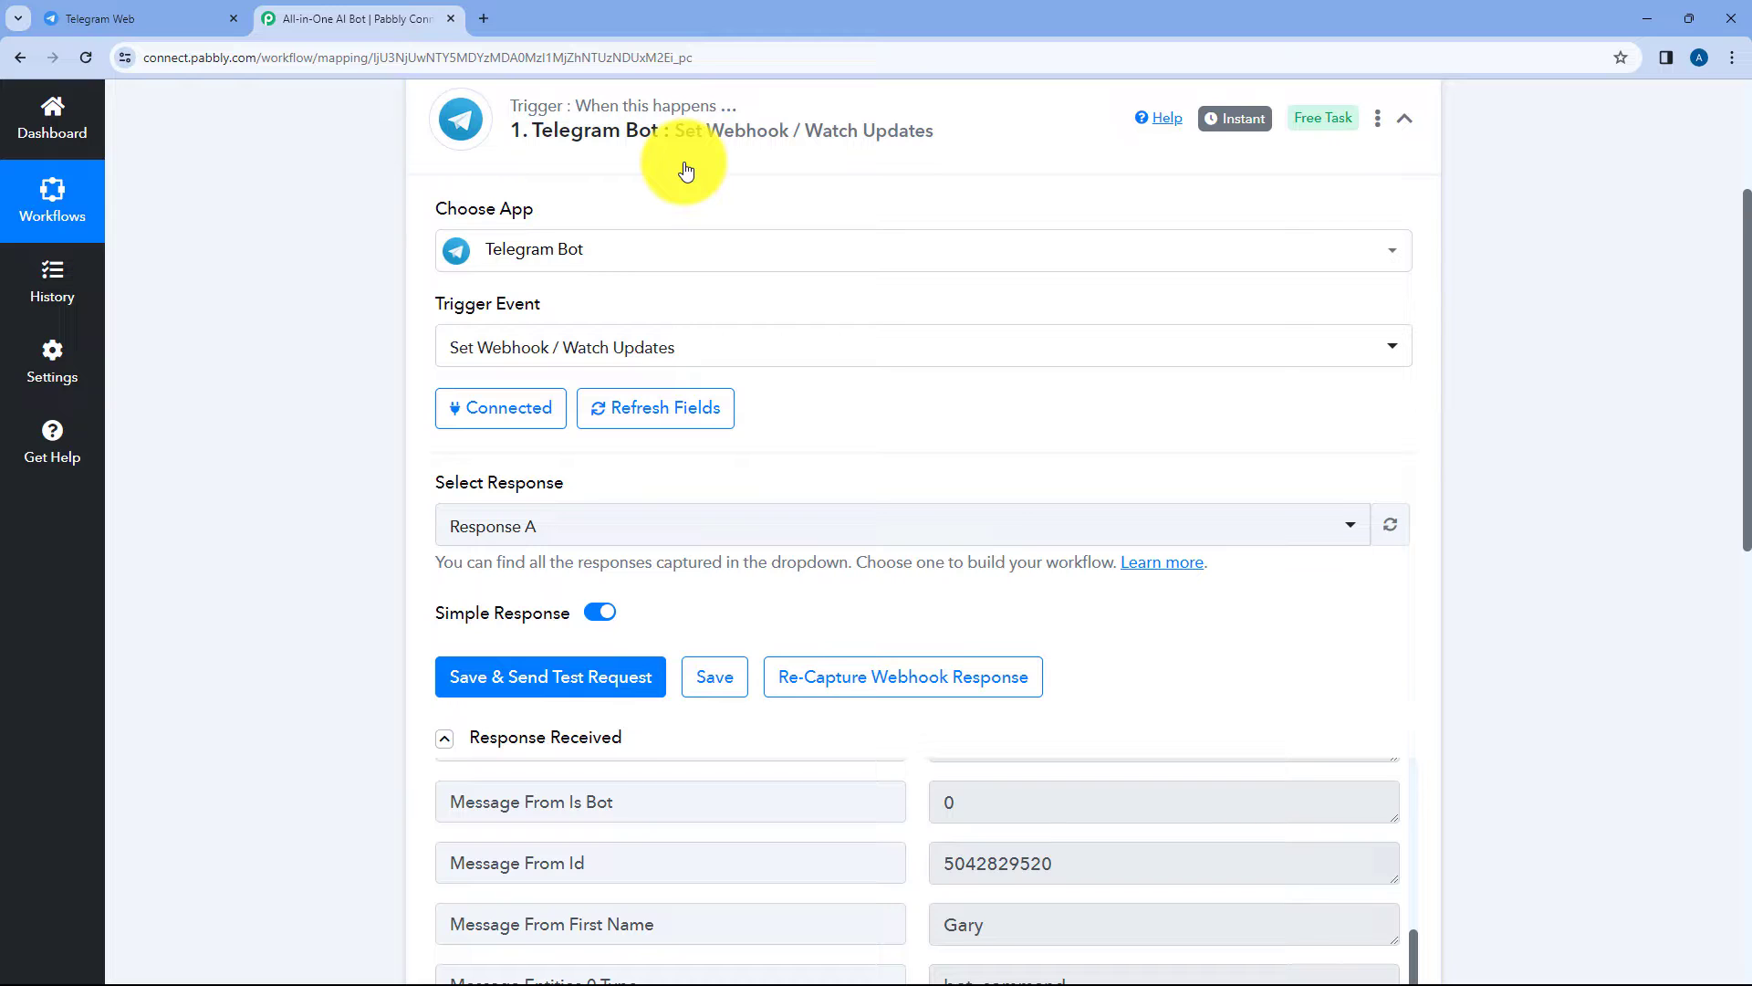
# Review the trigger's captured Message Text and Message Chat Id values, then expand the Router step
pyautogui.scroll(-5, 464, 359)
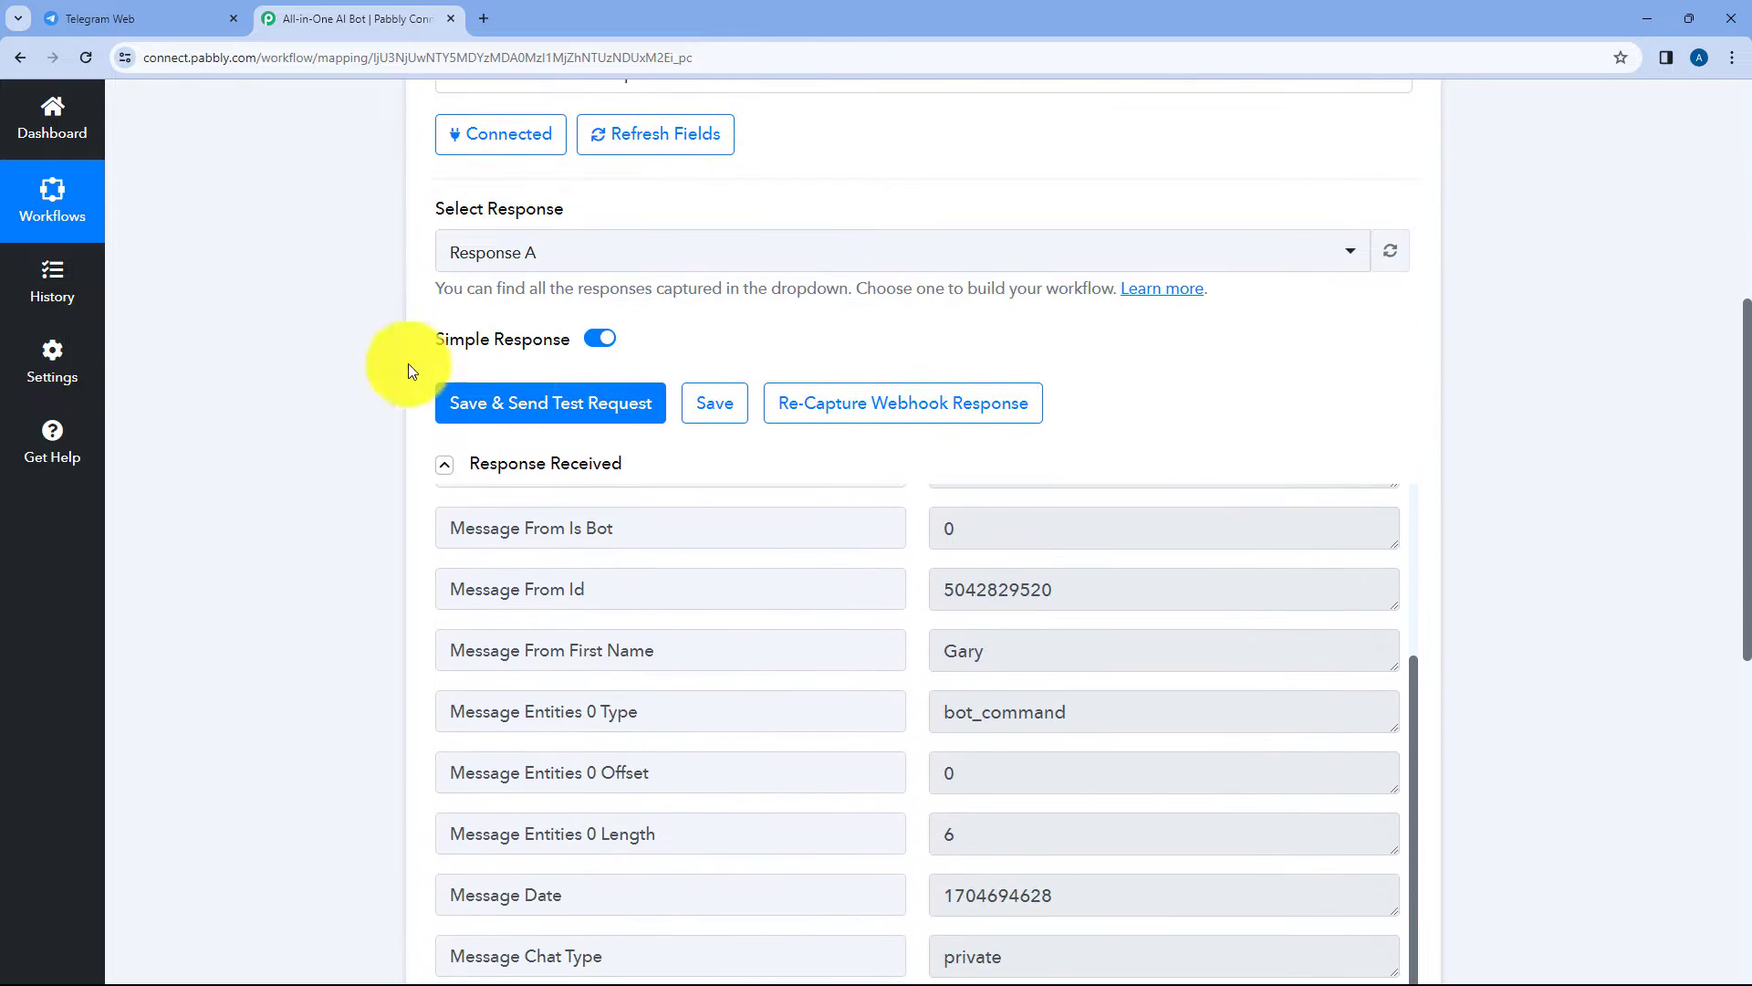
pyautogui.scroll(3, 794, 474)
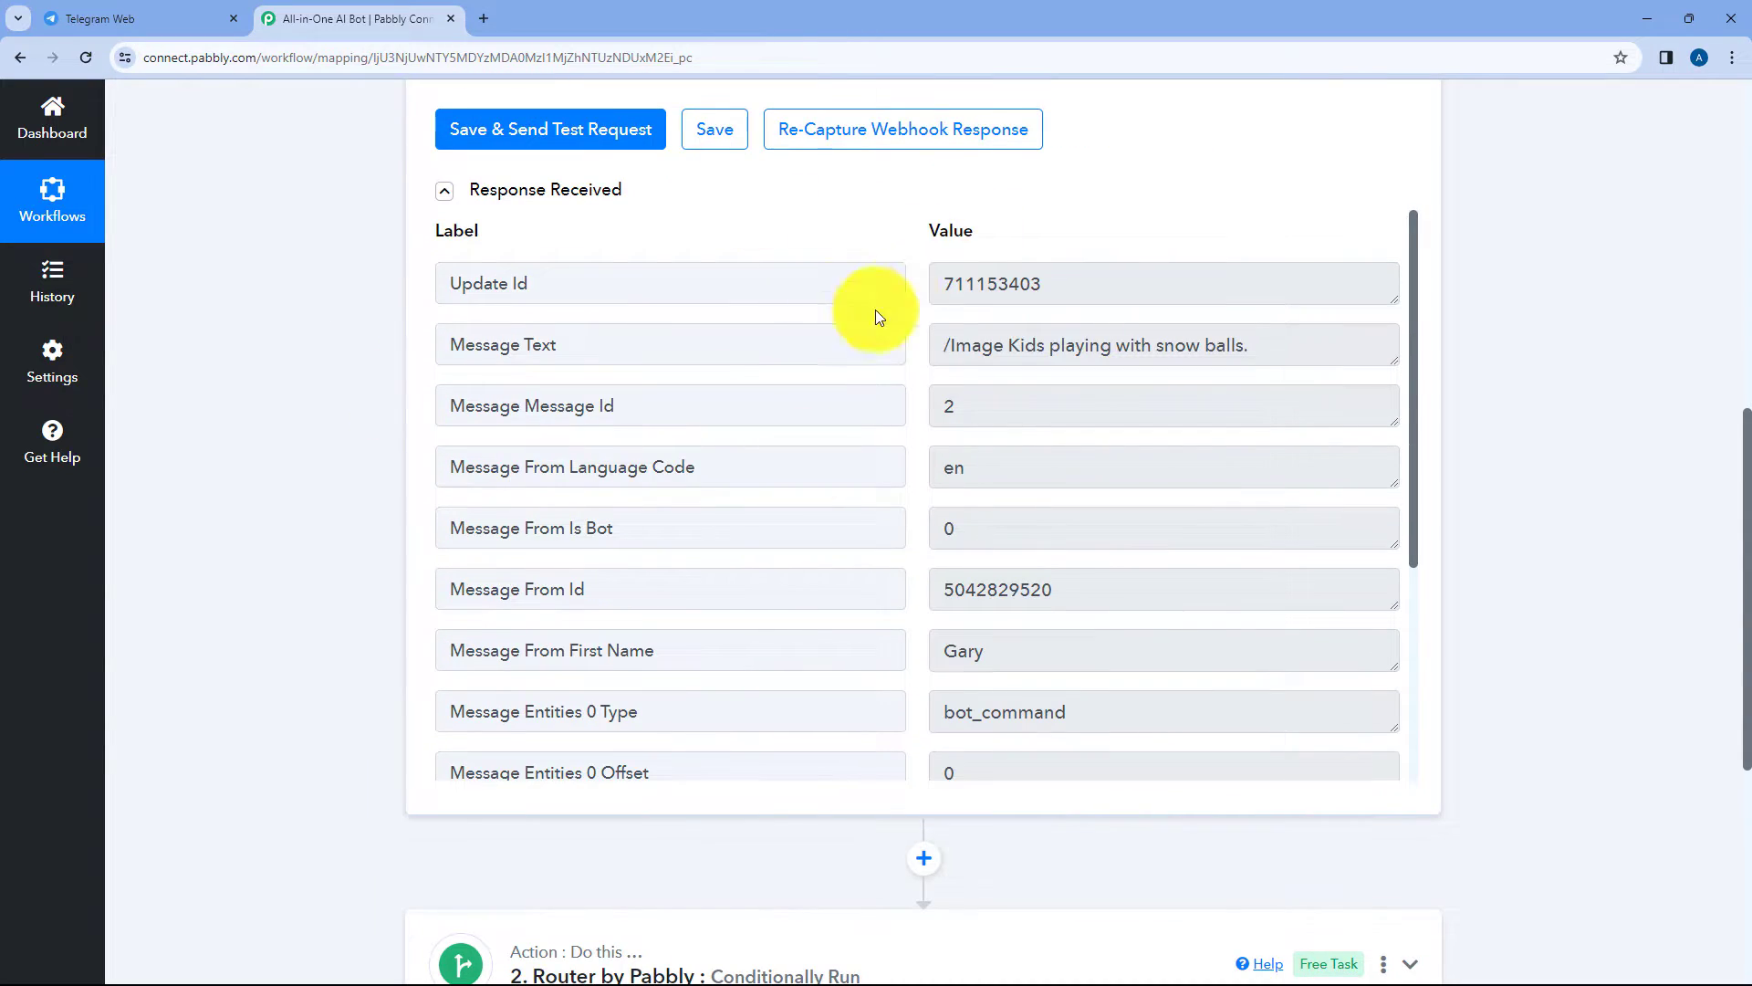
pyautogui.moveTo(943, 345); pyautogui.dragTo(1286, 344)
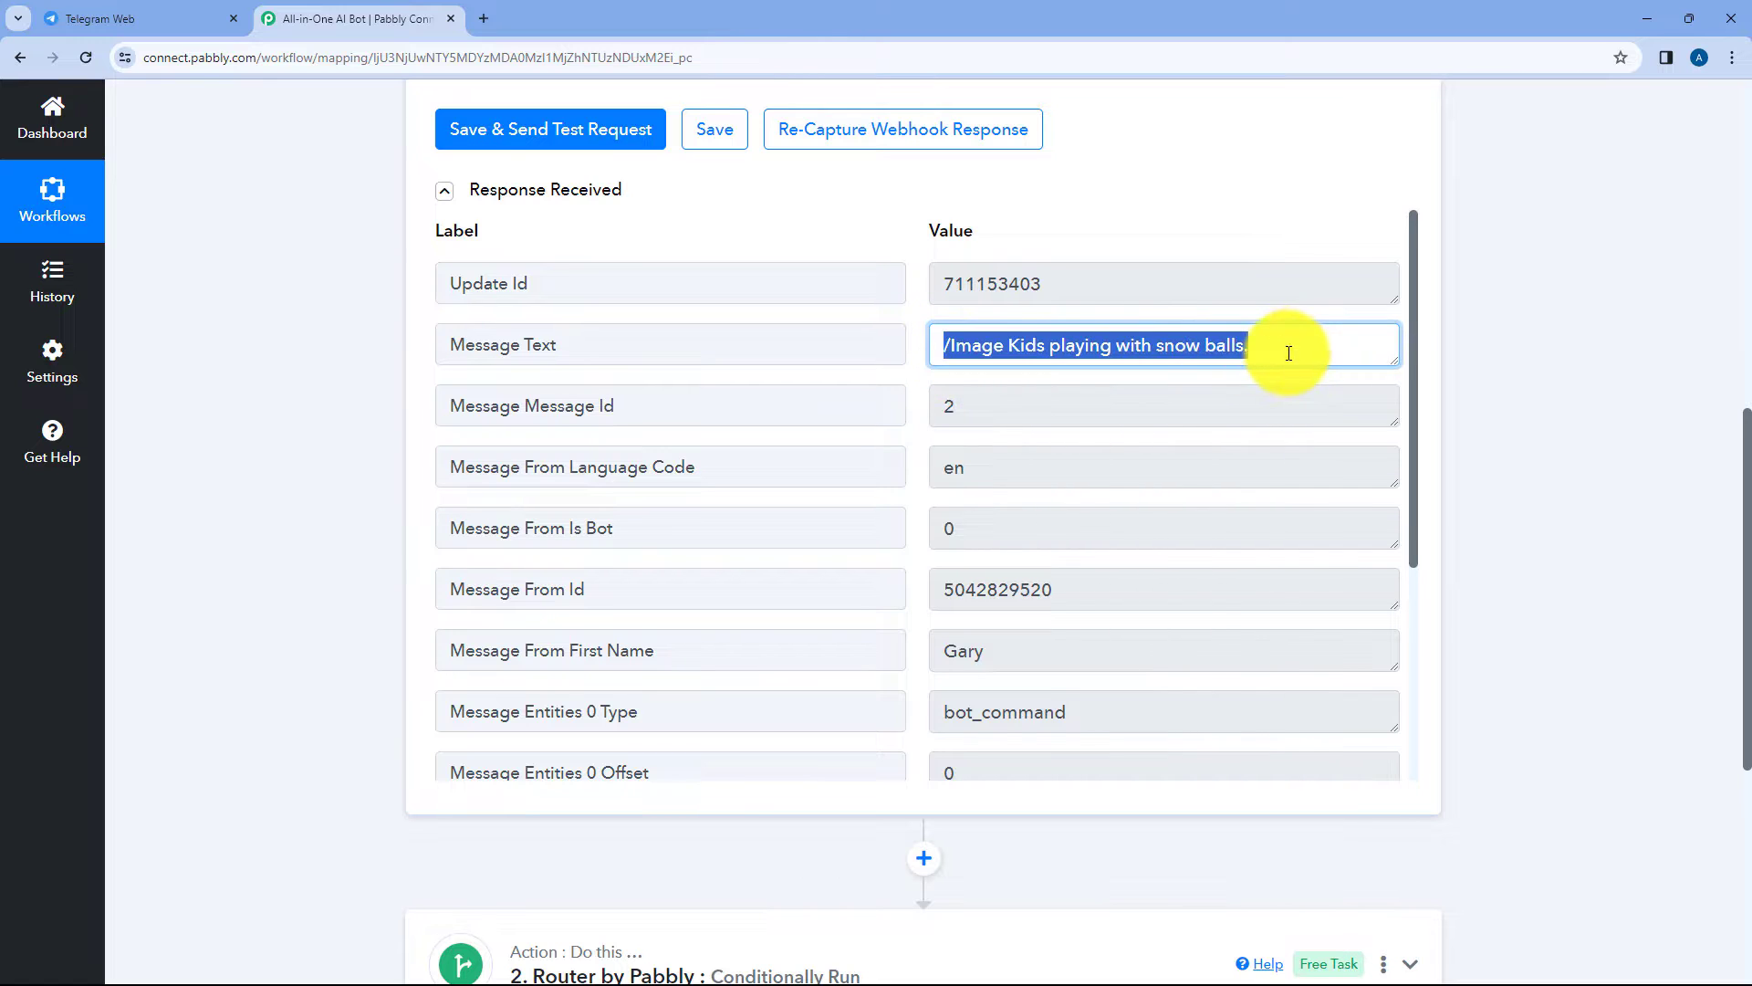
pyautogui.scroll(-4, 912, 344)
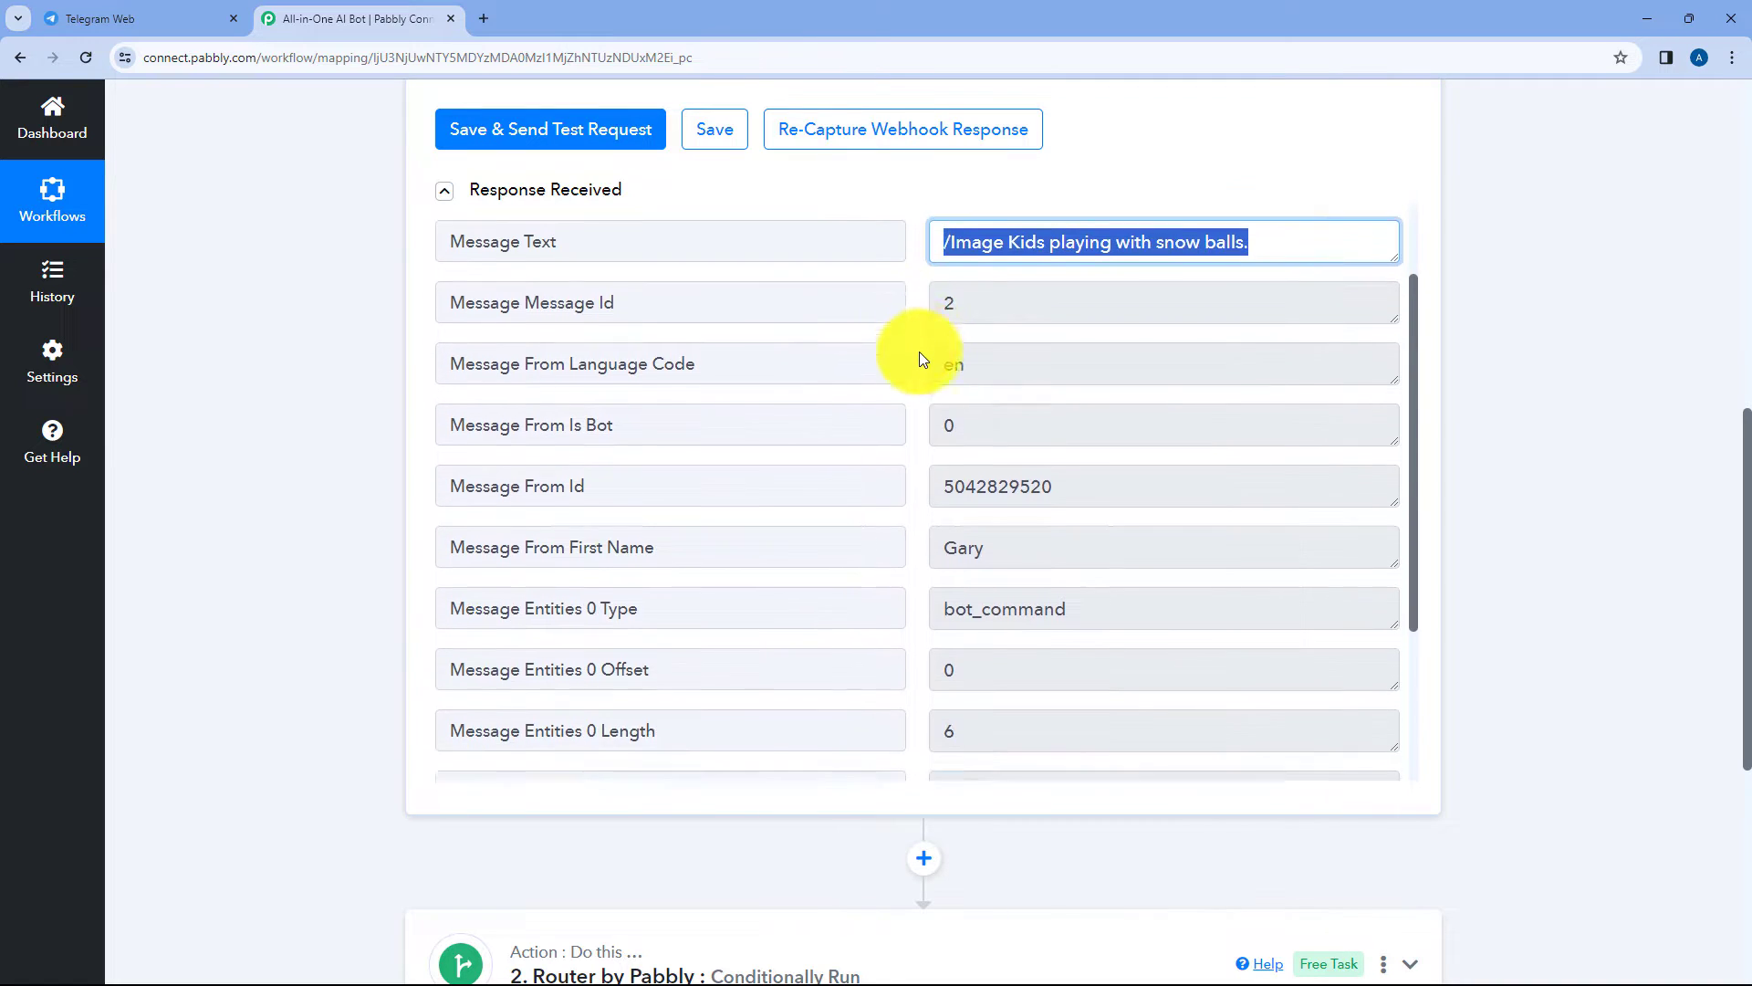
pyautogui.moveTo(1087, 688)
pyautogui.mouseDown()
pyautogui.moveTo(918, 679)
pyautogui.moveTo(1095, 679)
pyautogui.mouseUp()
pyautogui.click(313, 80)
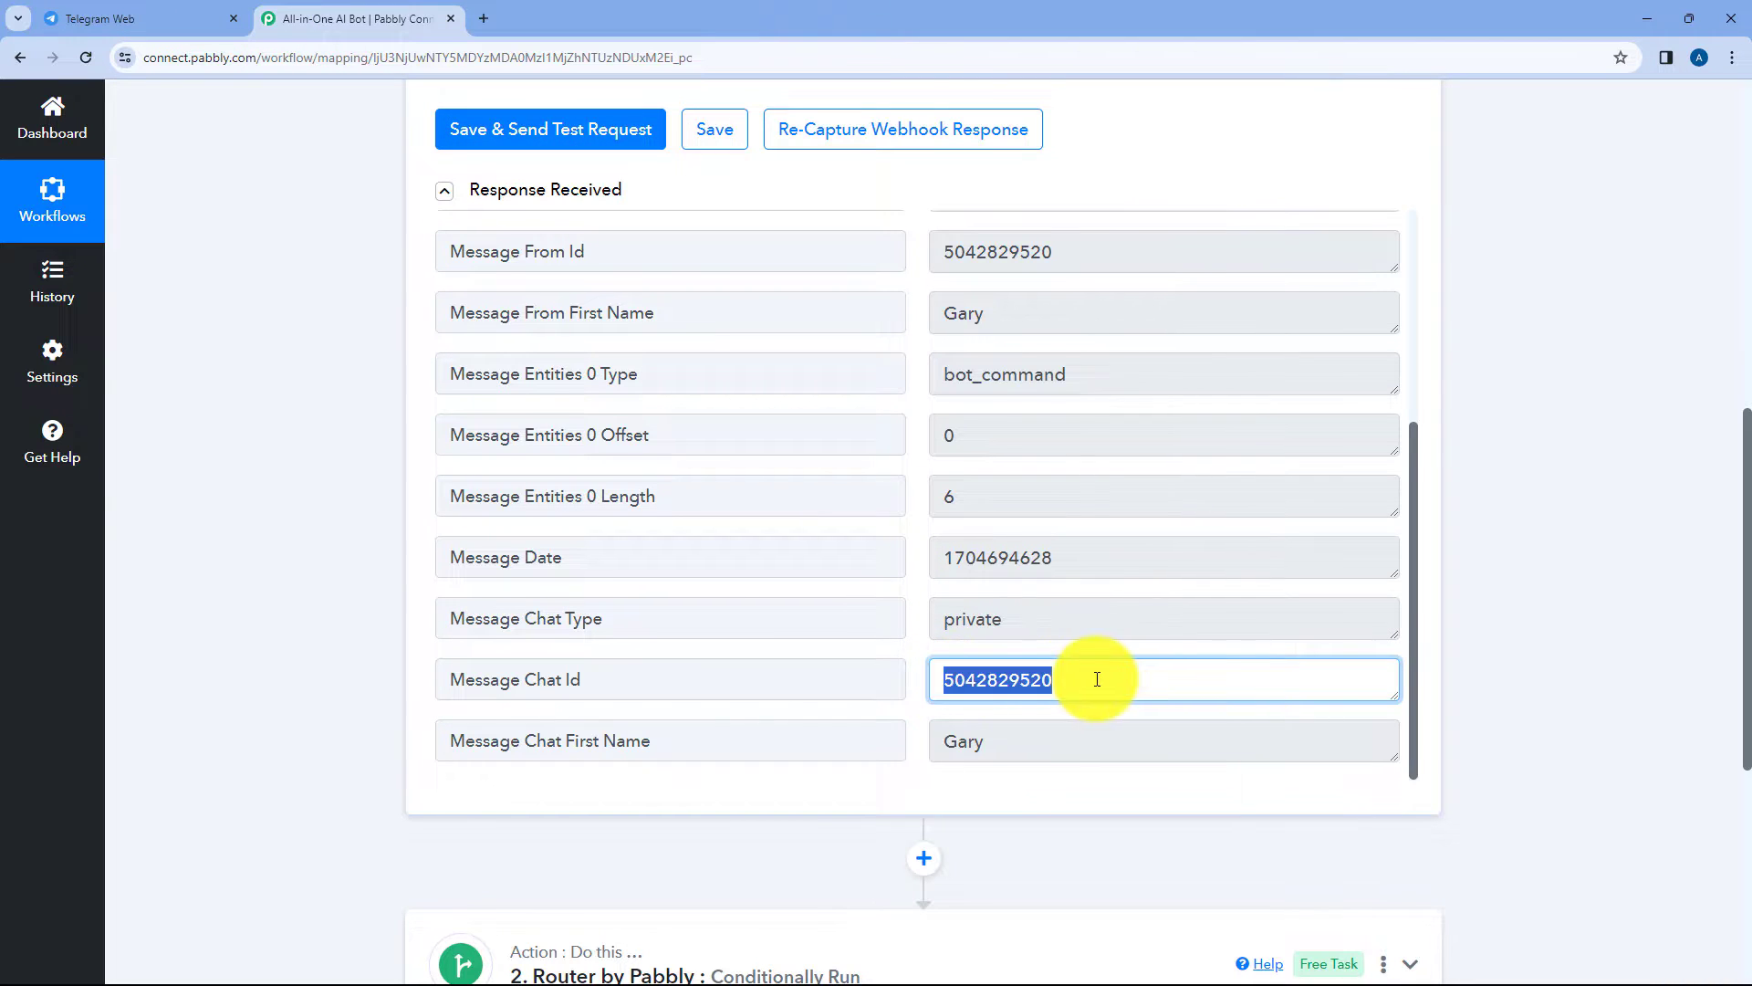
pyautogui.click(914, 653)
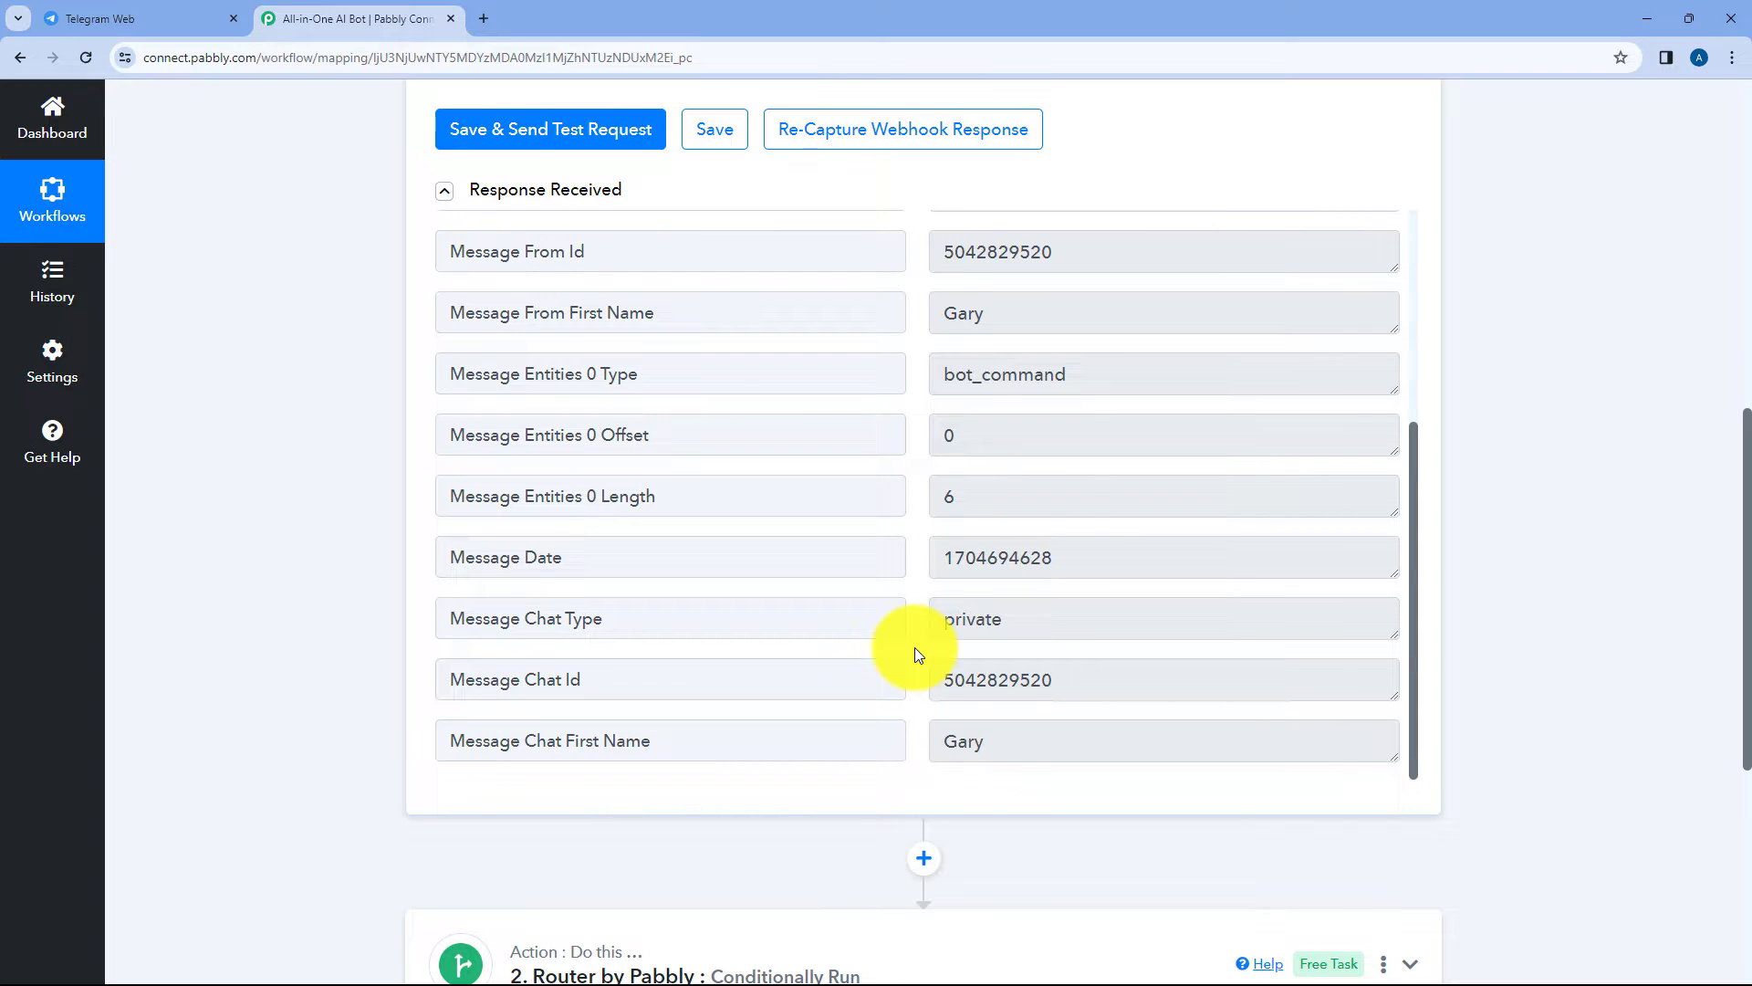
pyautogui.scroll(-3, 891, 538)
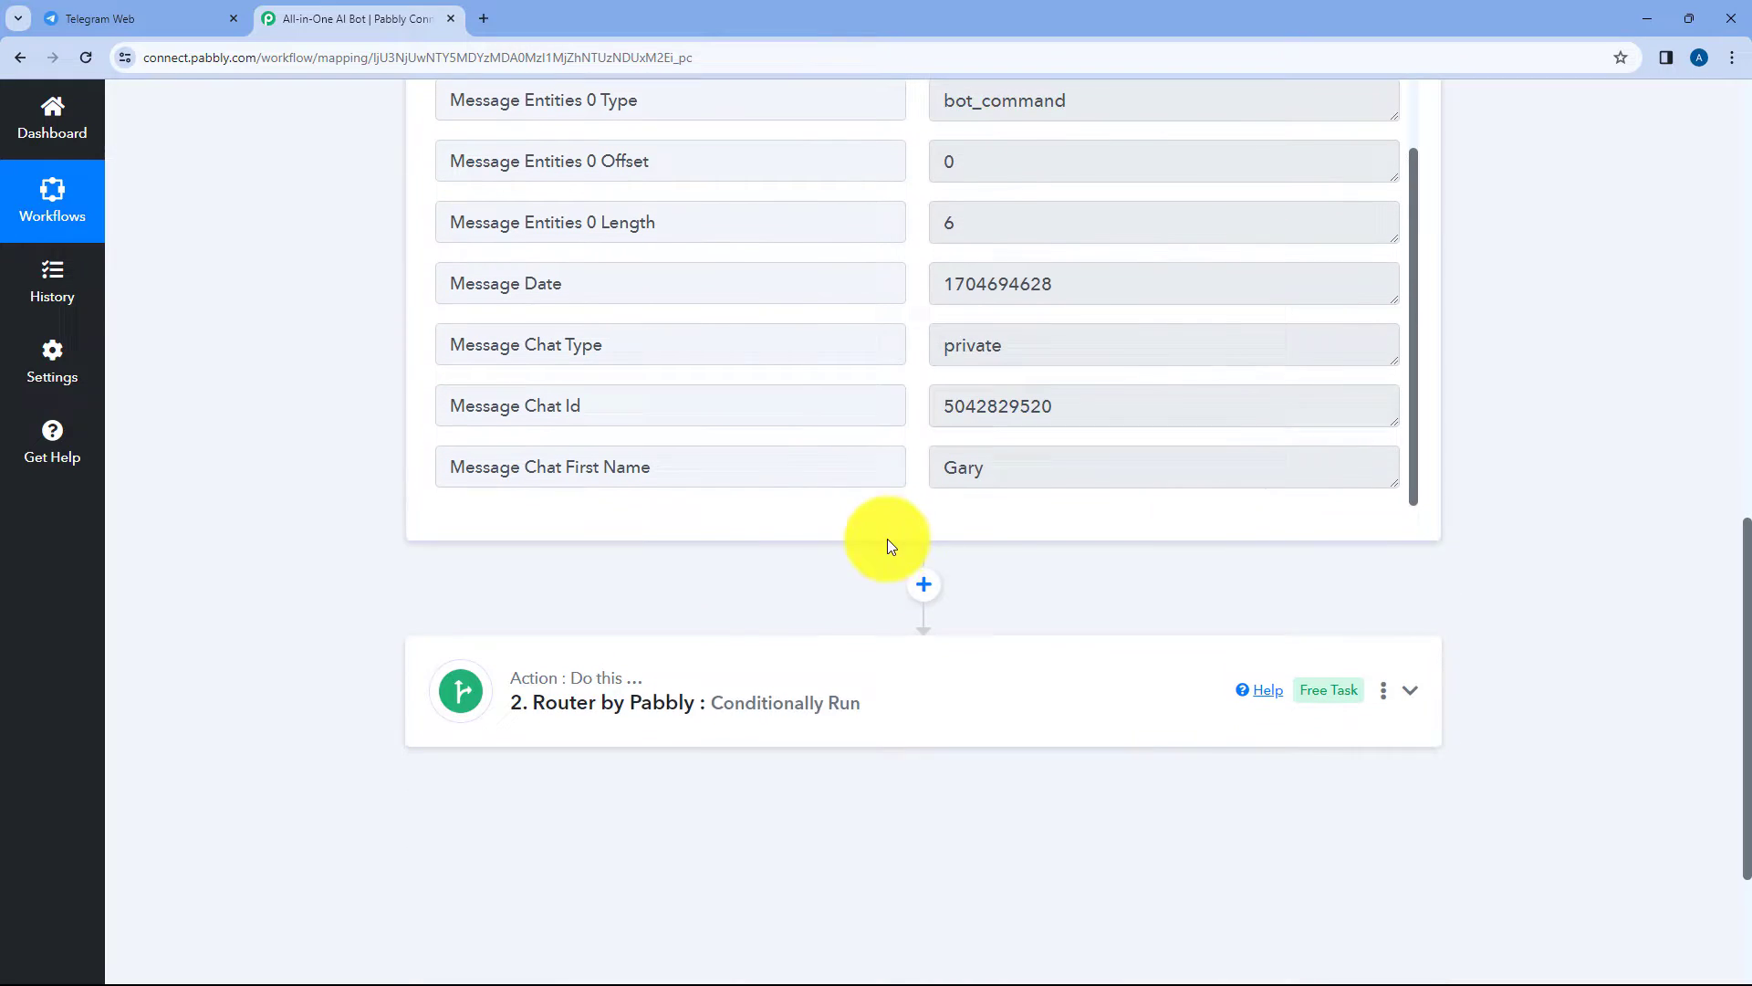
pyautogui.click(841, 668)
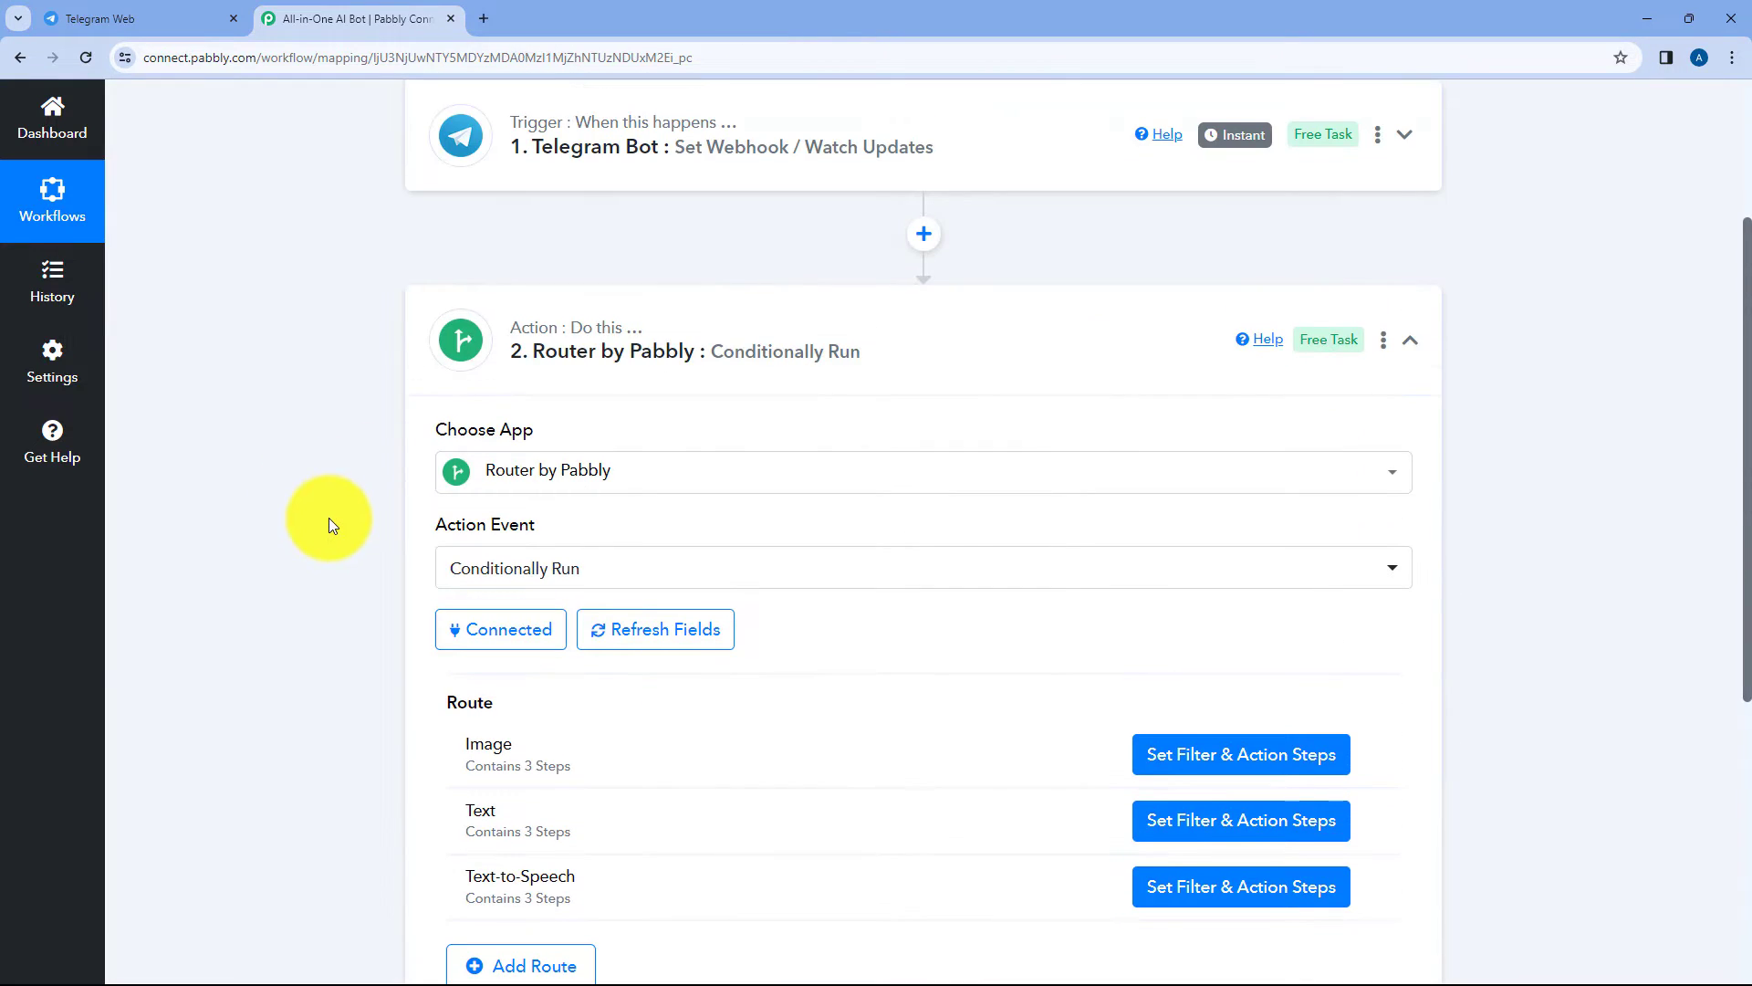
pyautogui.click(194, 18)
pyautogui.scroll(2, 959, 502)
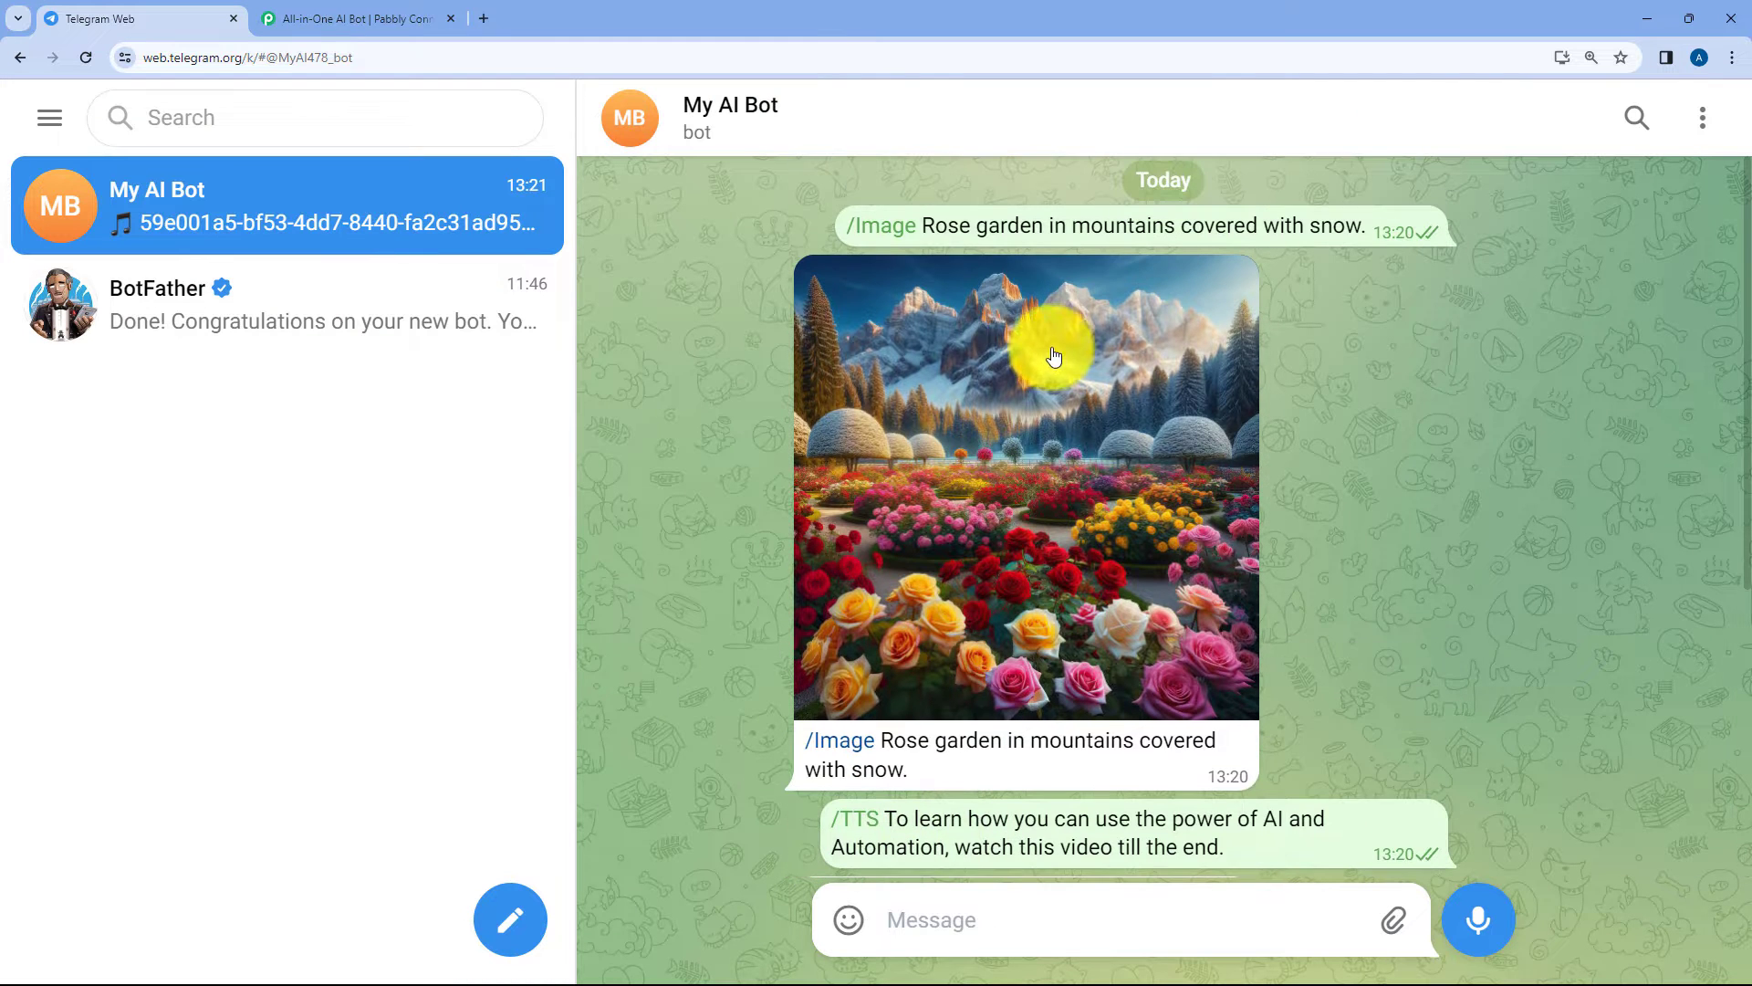
pyautogui.click(343, 16)
pyautogui.scroll(-3, 625, 590)
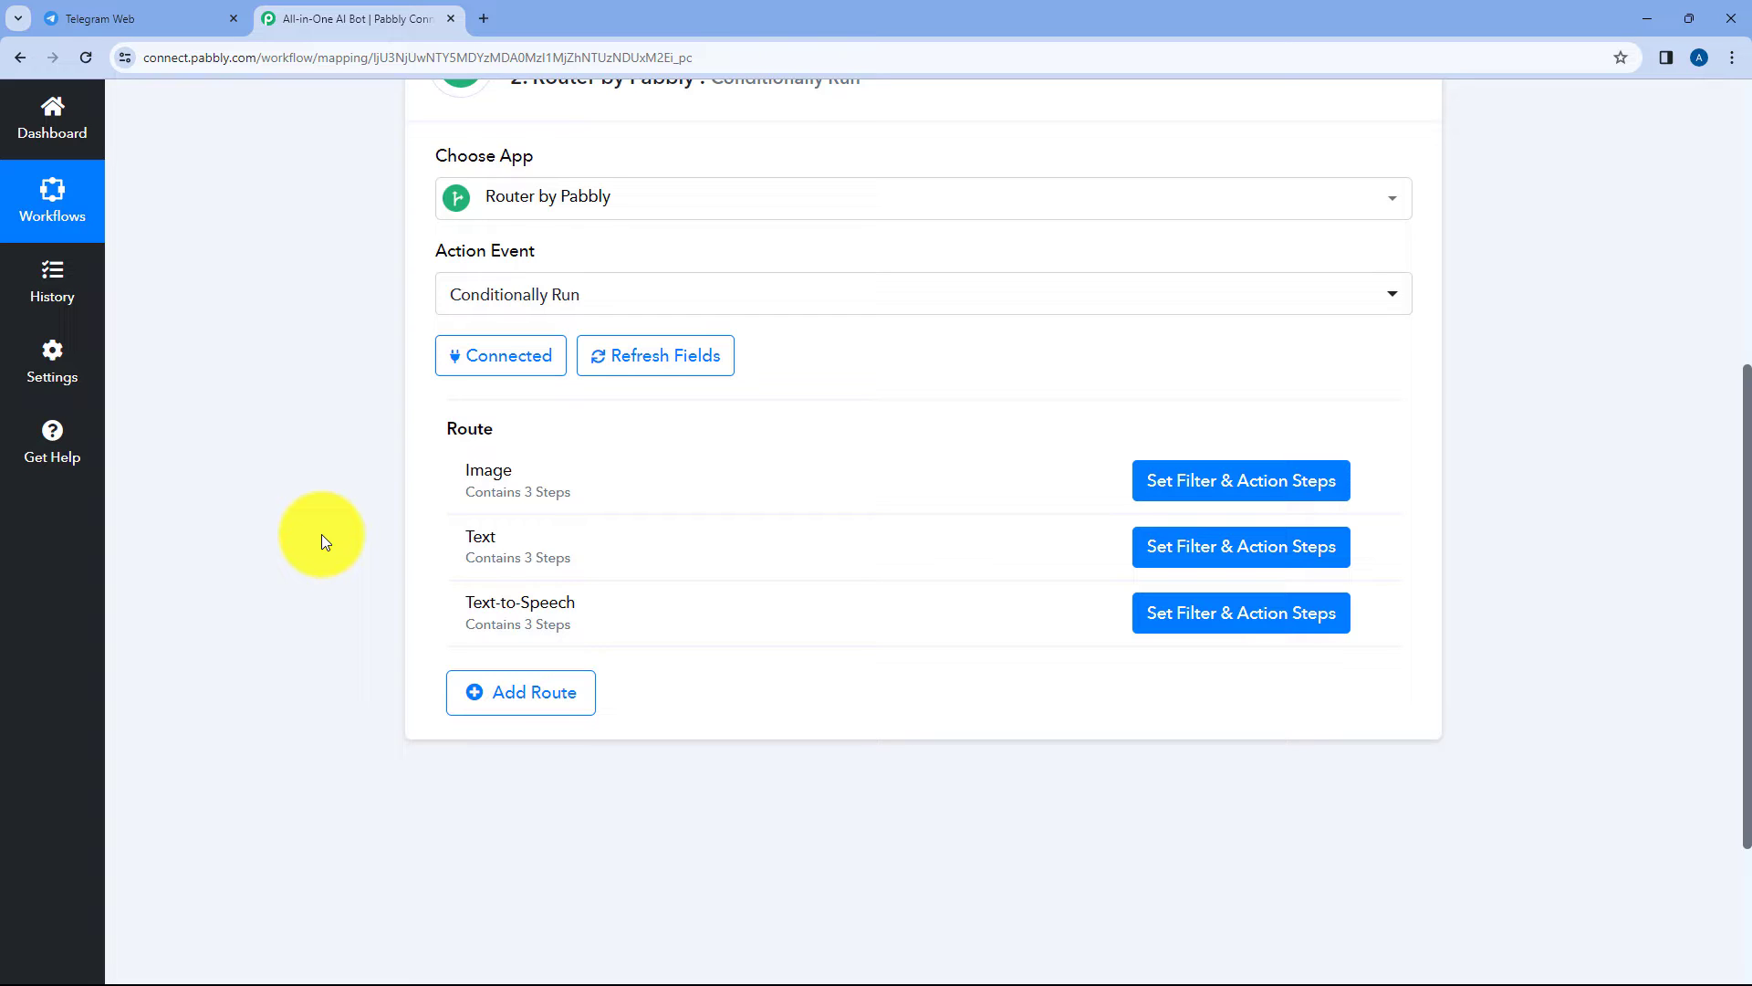
pyautogui.scroll(2, 442, 763)
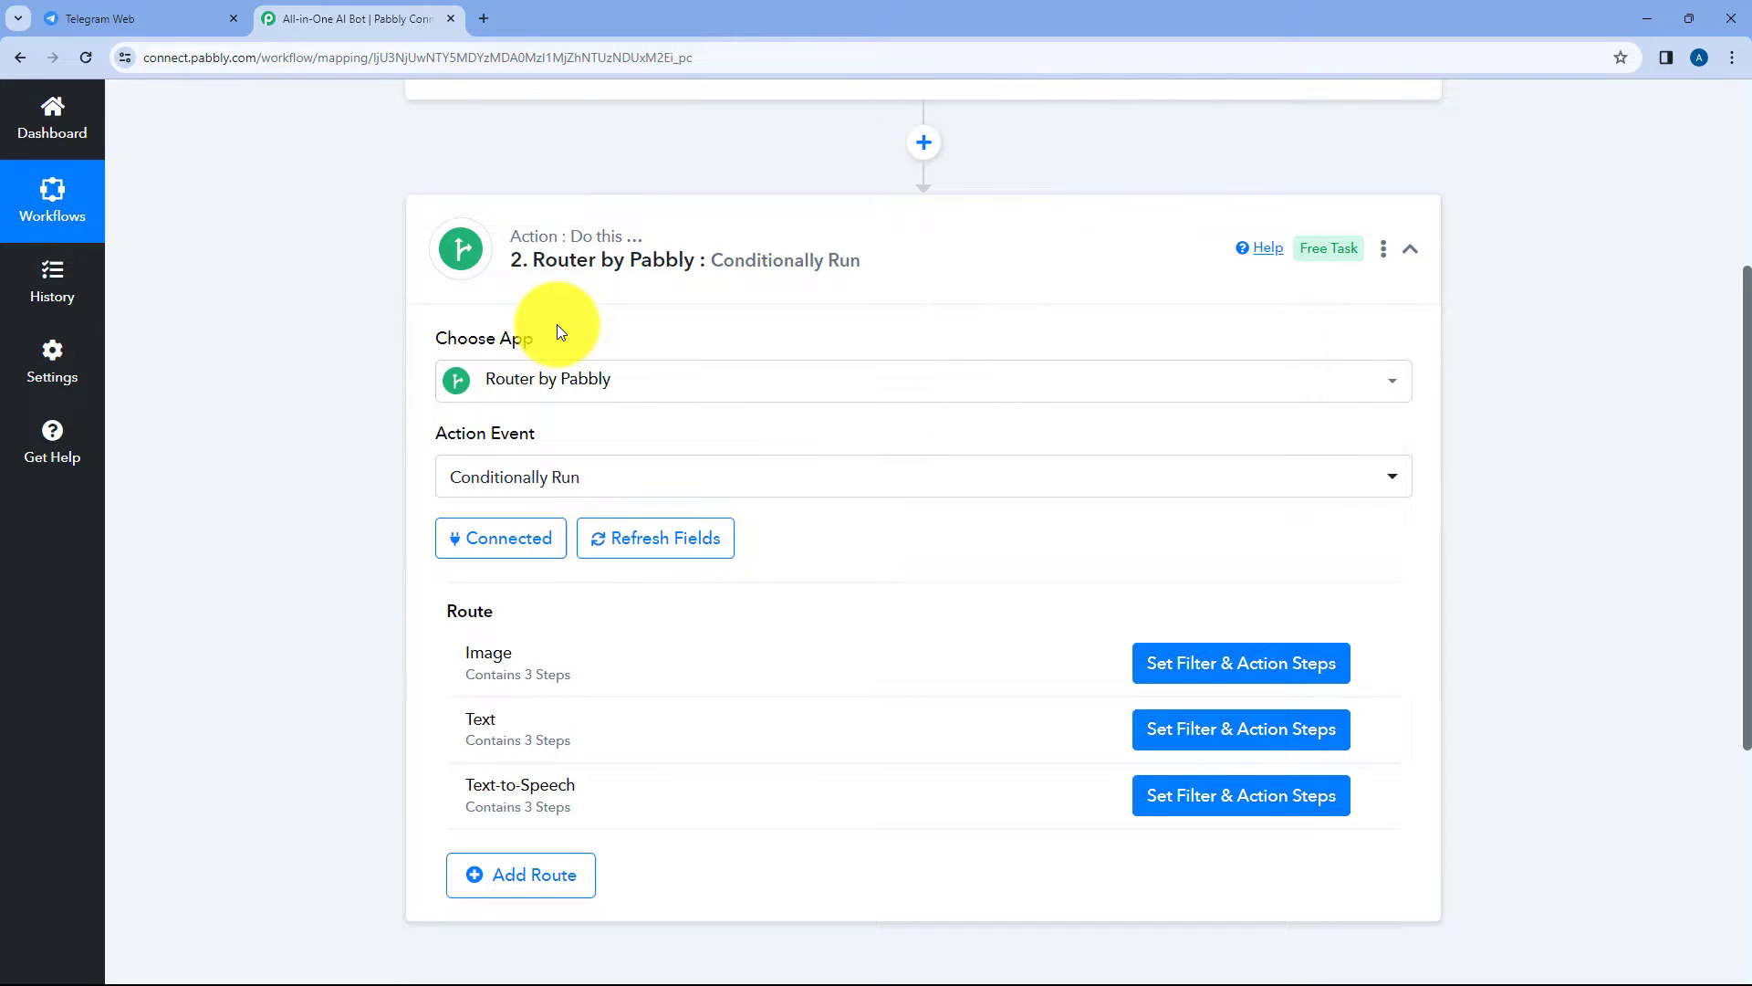
pyautogui.scroll(-2, 661, 460)
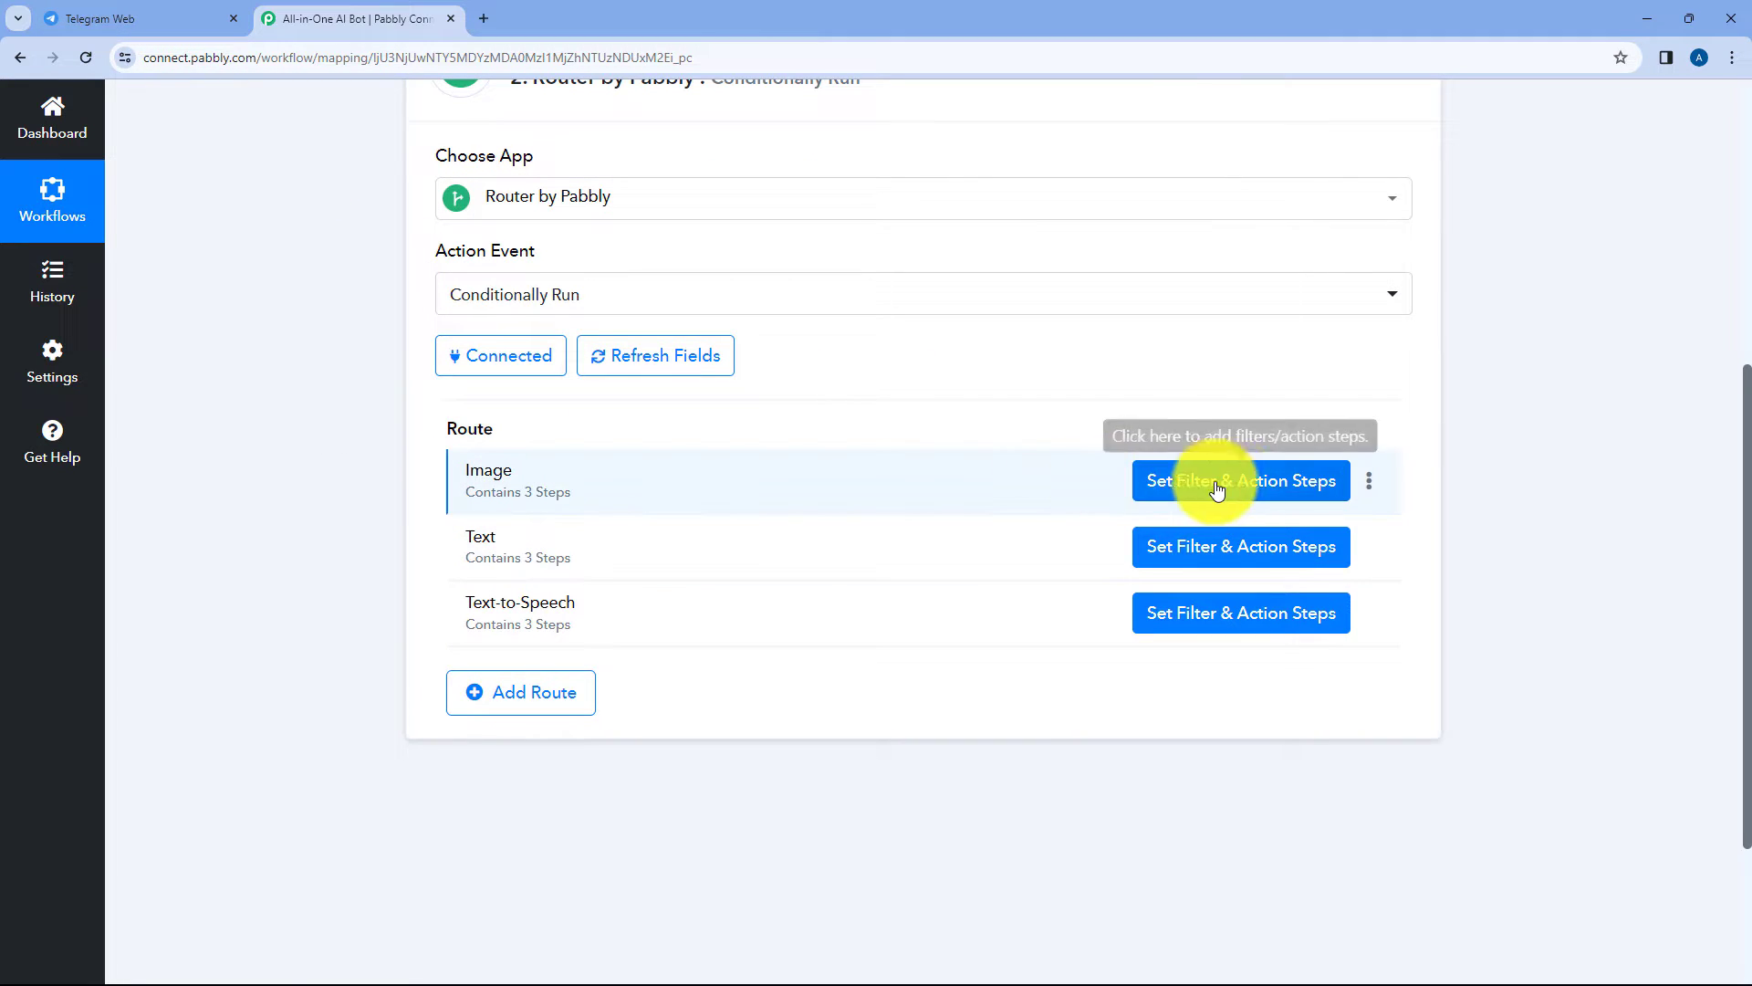
# Open the Image route's steps and expand, then collapse, its Filter by Pabbly condition
pyautogui.click(1184, 491)
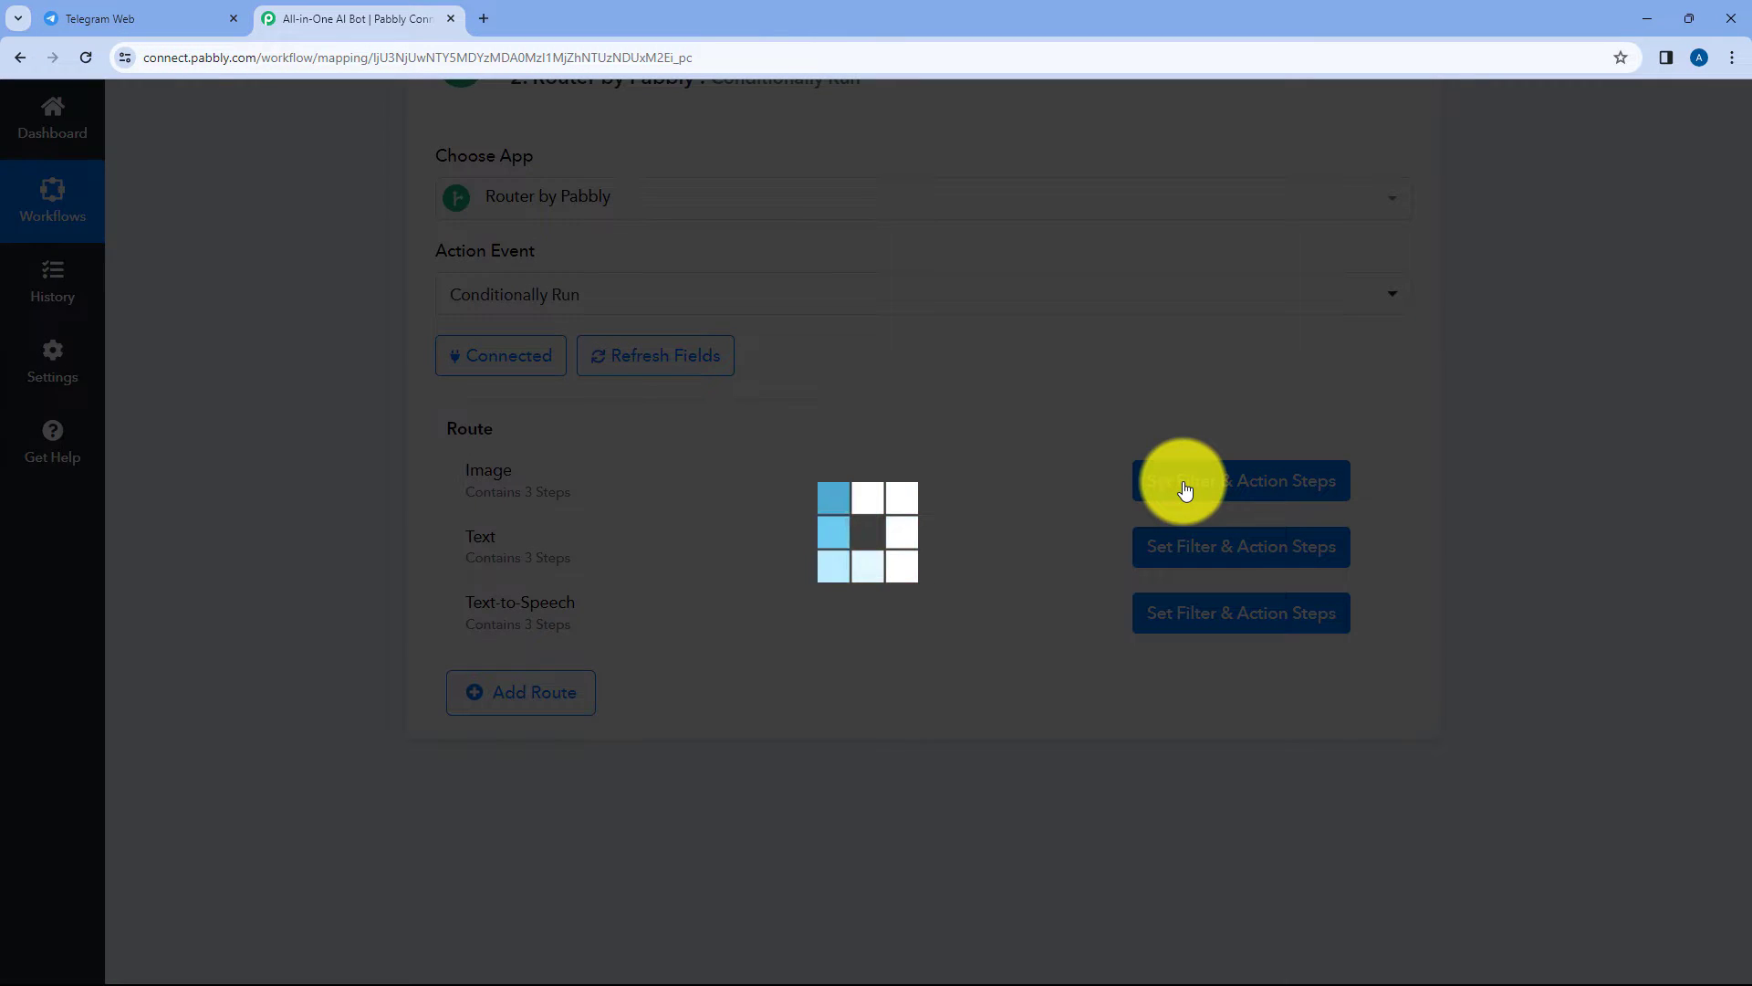
pyautogui.scroll(4, 1124, 292)
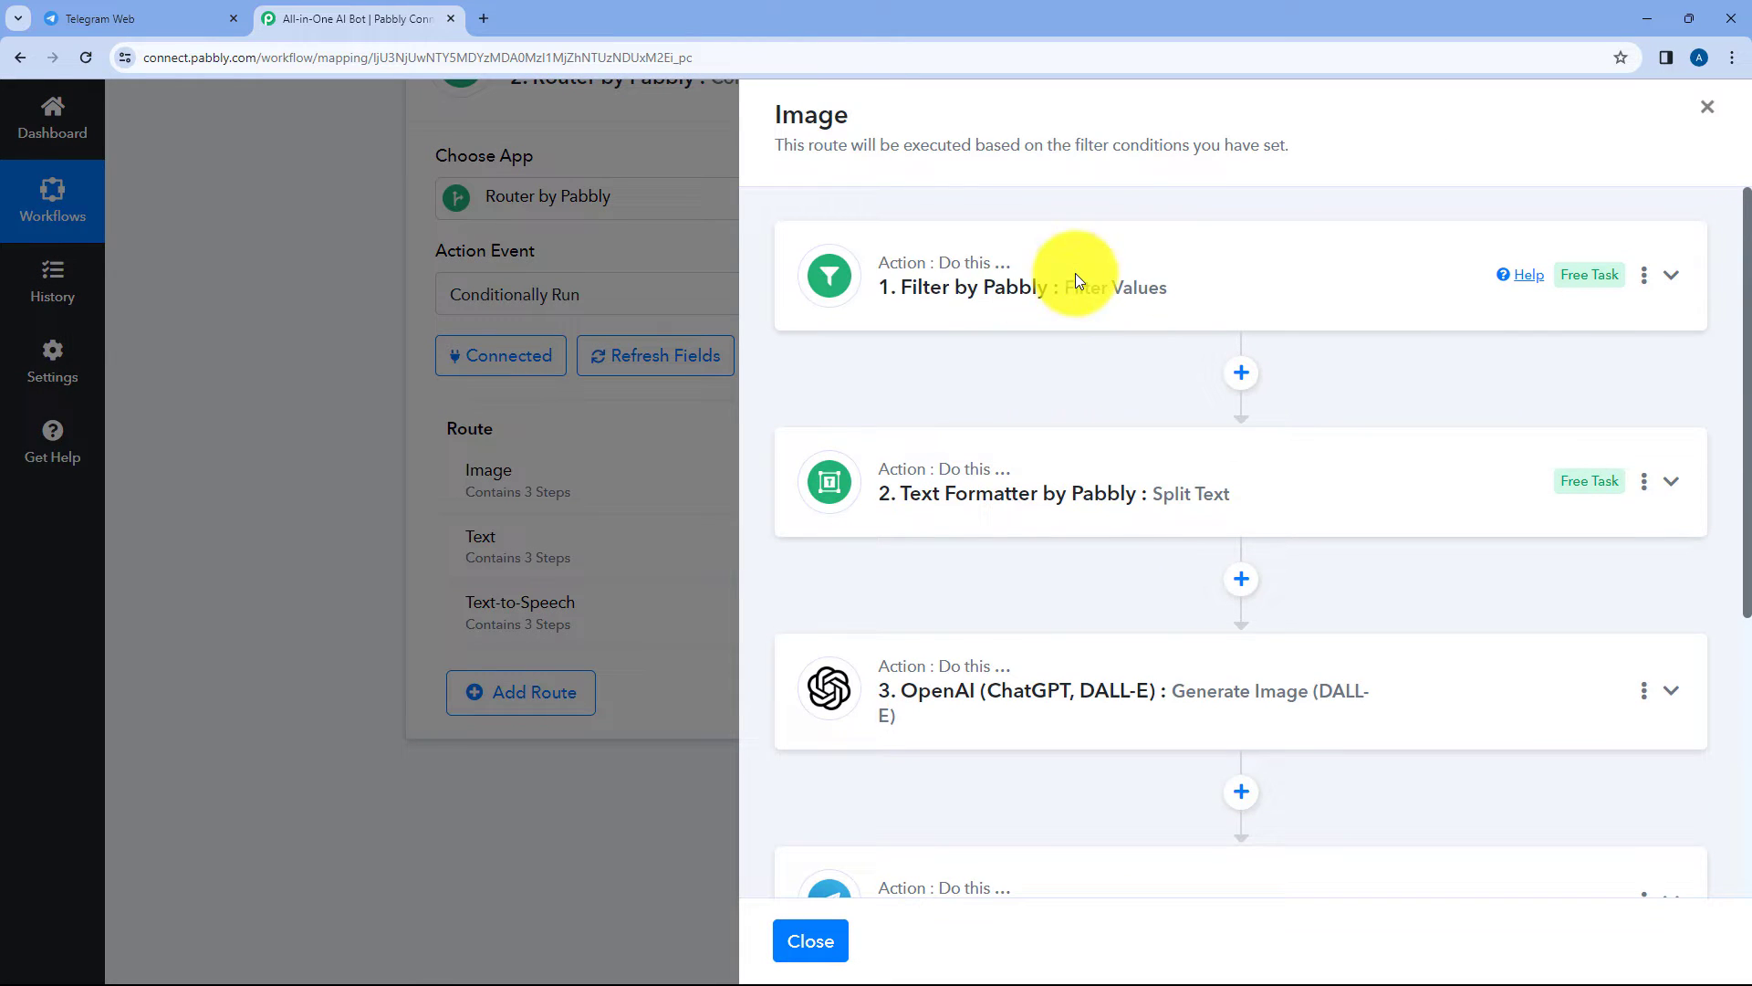
pyautogui.click(1024, 285)
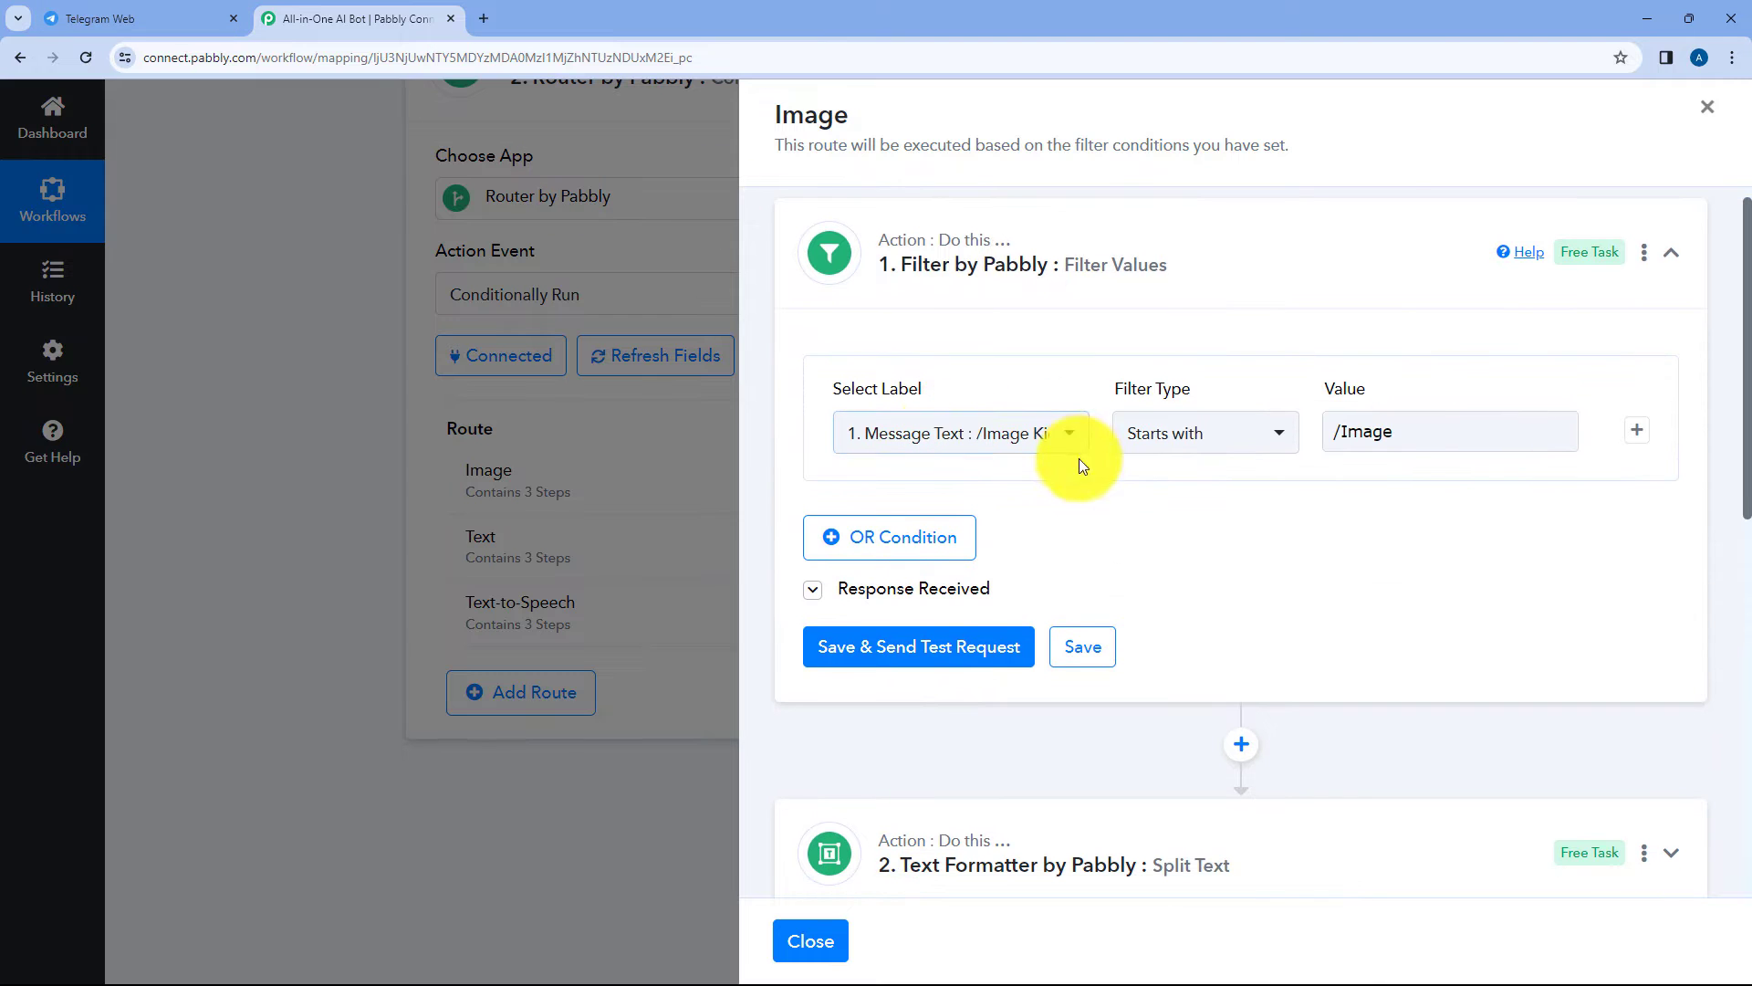
pyautogui.click(166, 13)
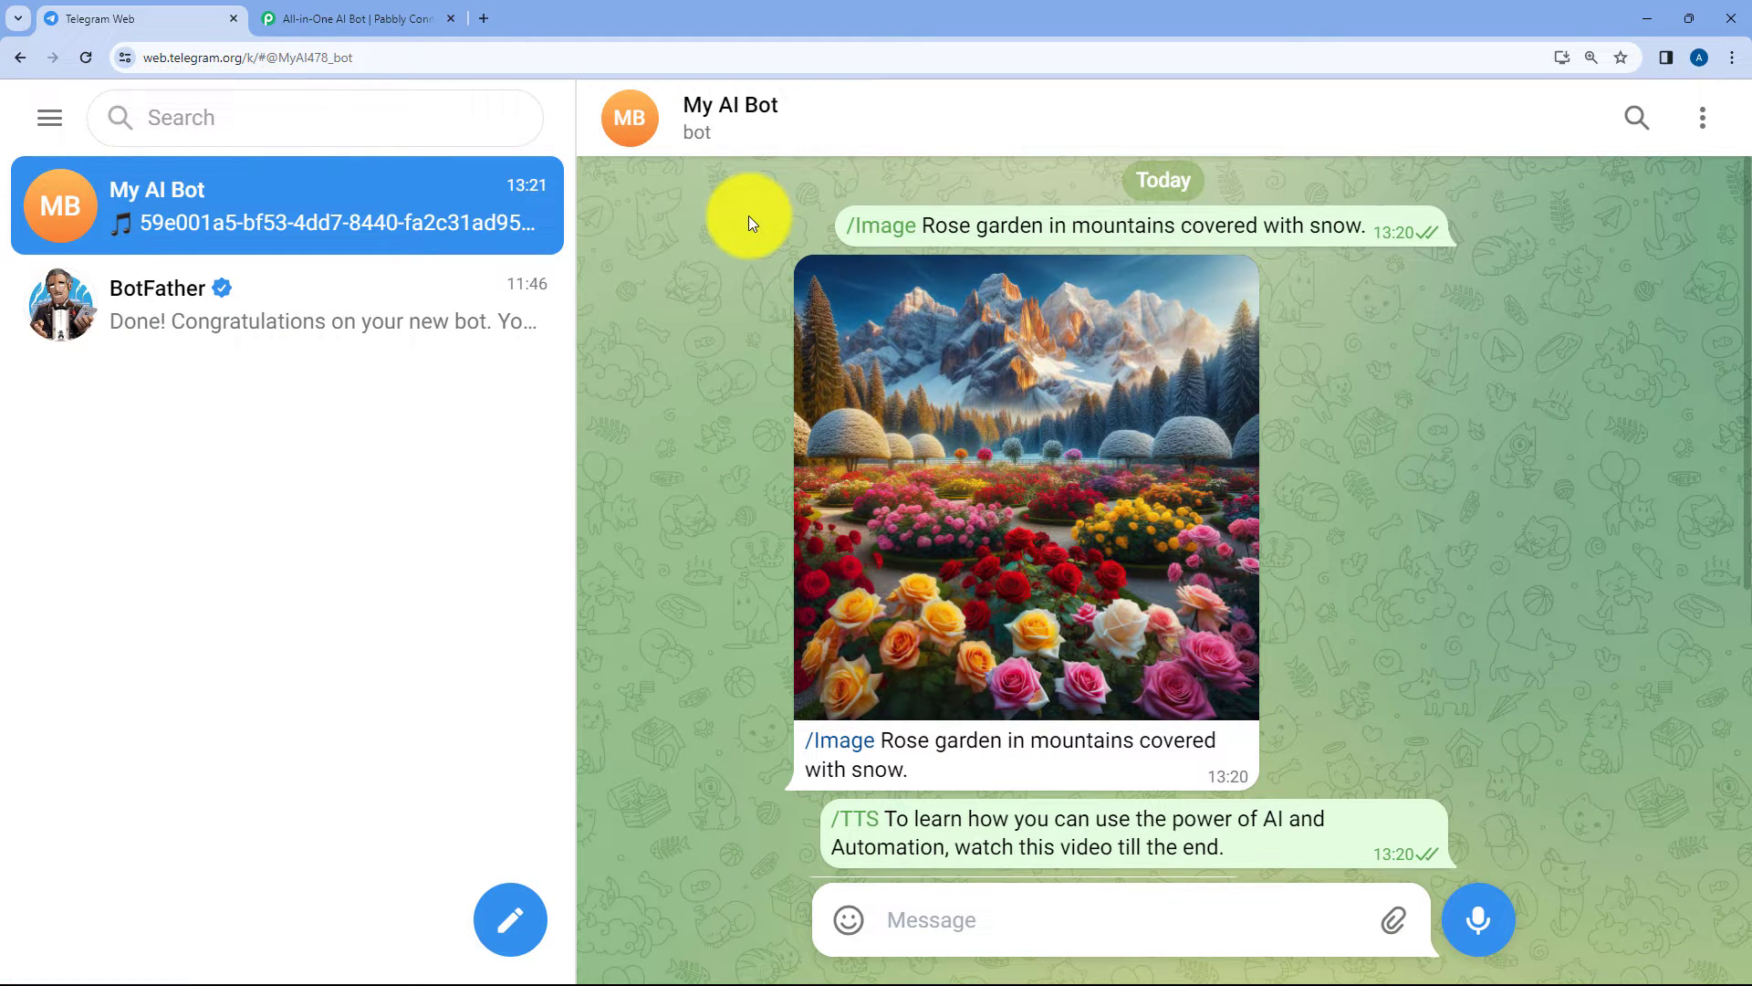
pyautogui.click(301, 16)
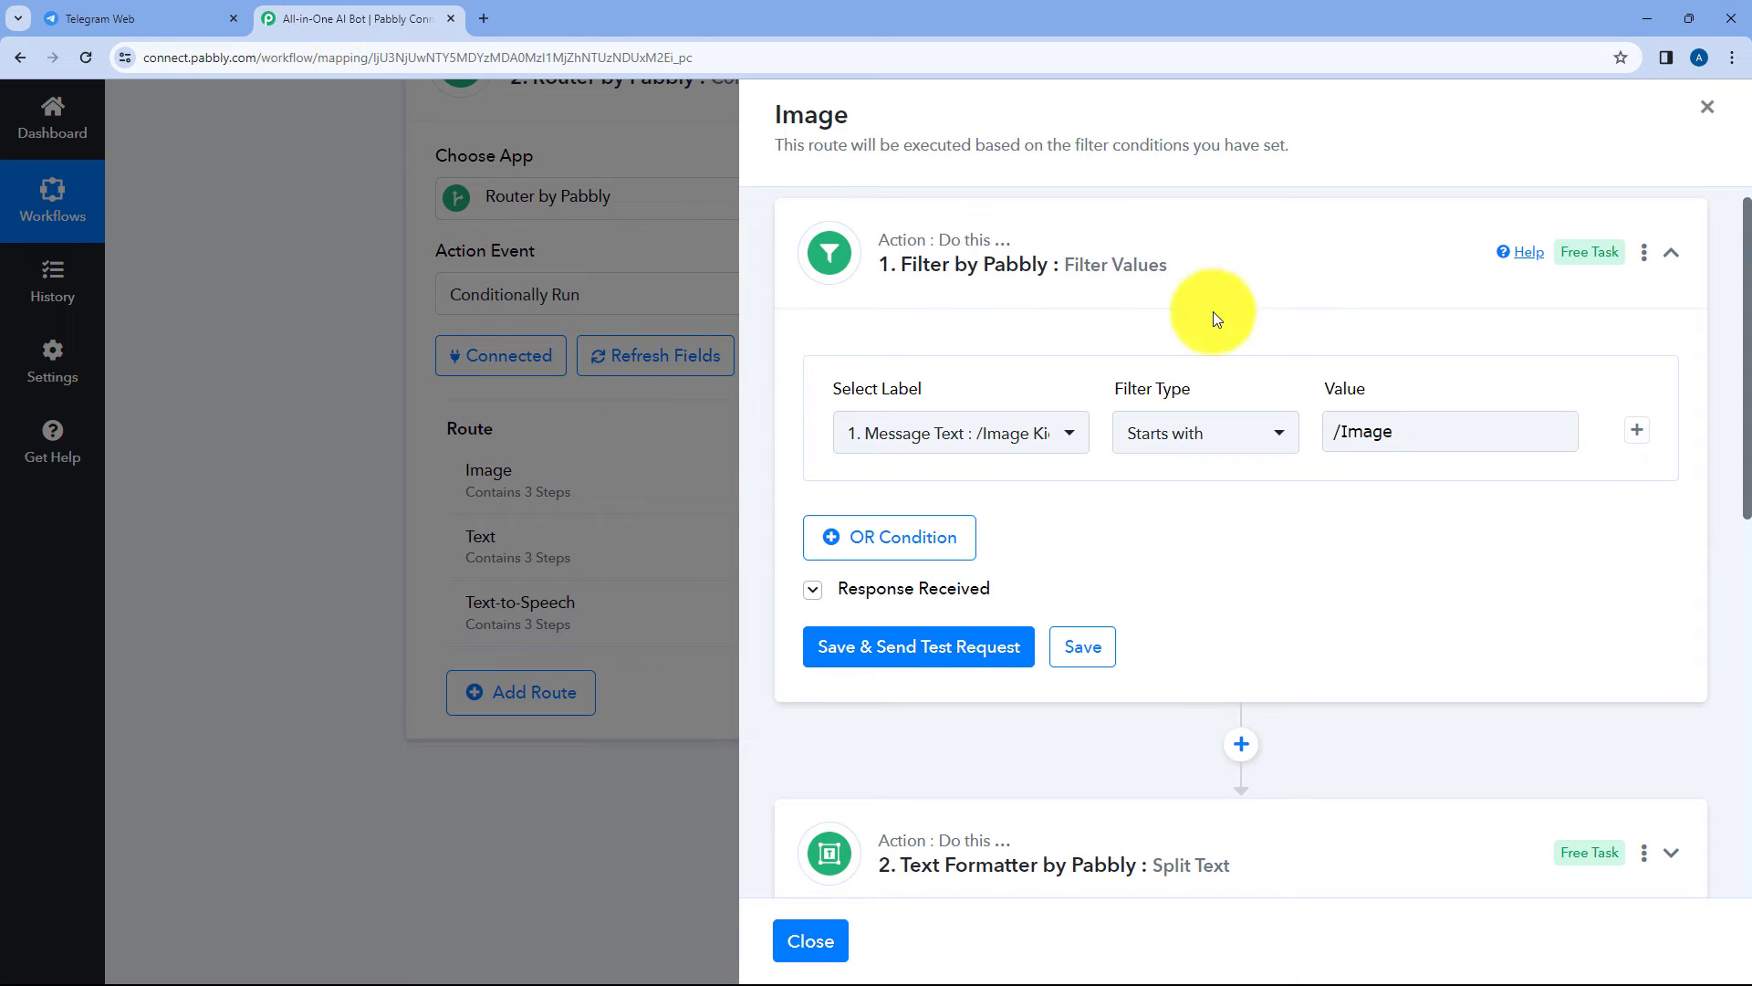
pyautogui.click(1201, 237)
# Expand the Text Formatter split step and show its response Result 'Kids playing with snow balls.'
pyautogui.click(1094, 438)
pyautogui.scroll(-2, 1082, 446)
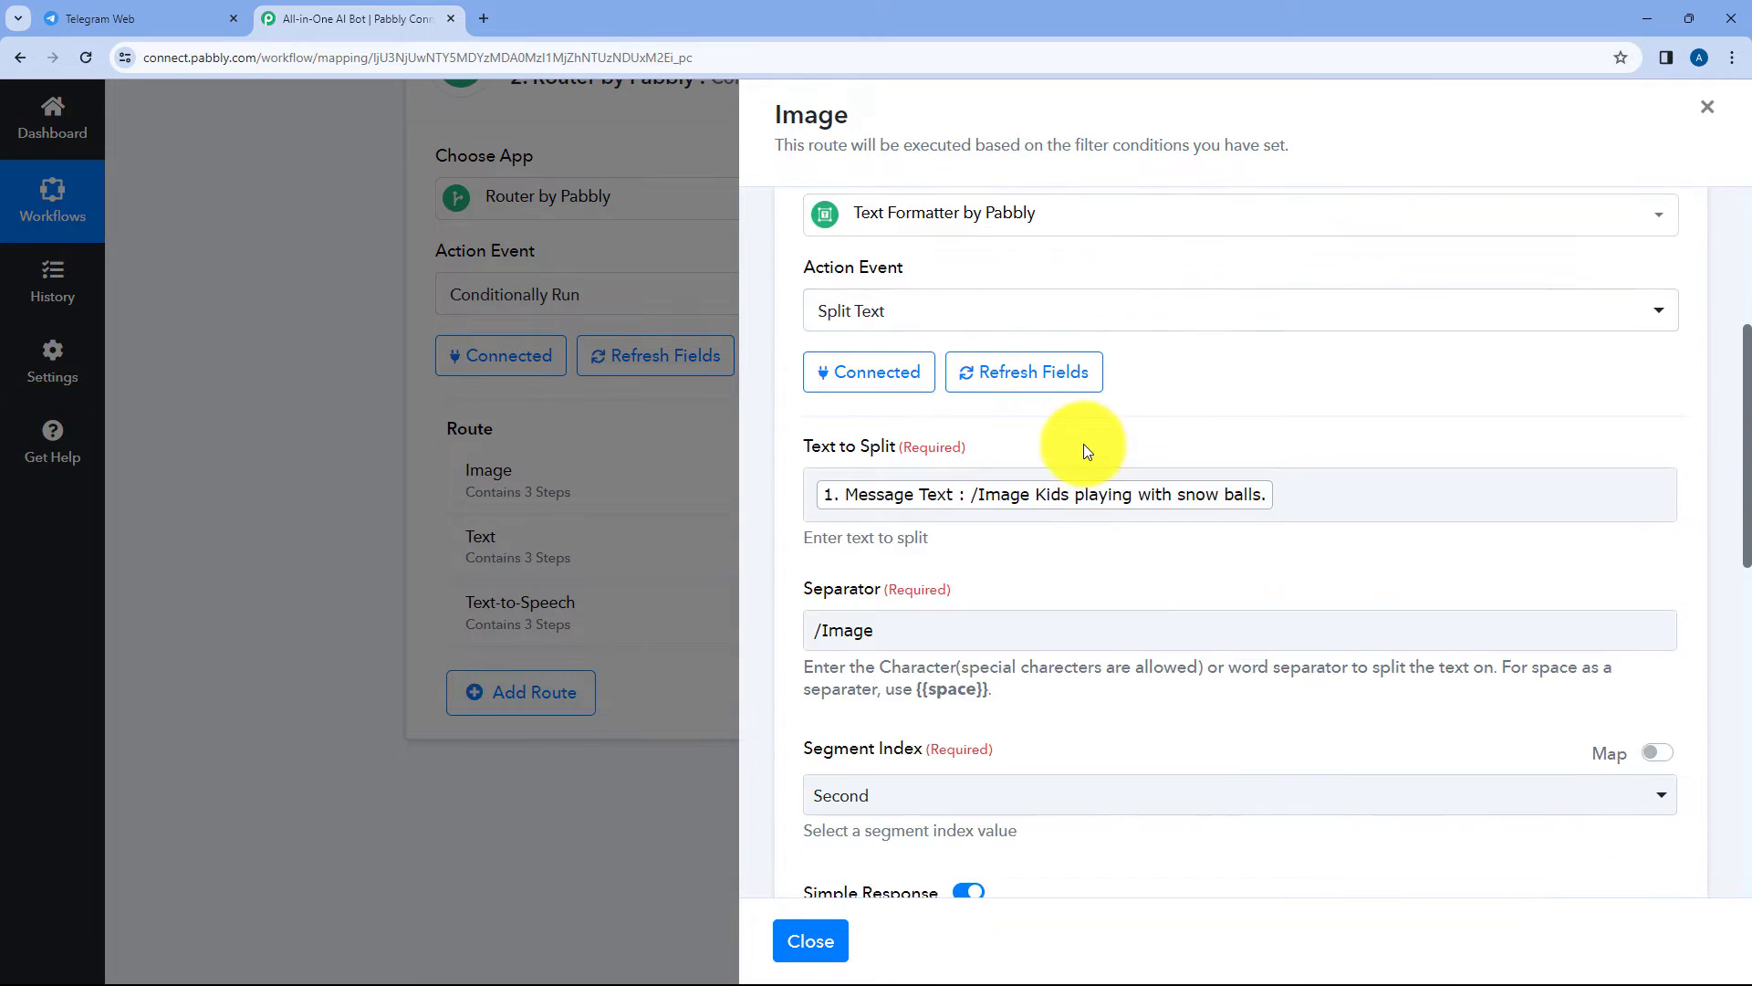
pyautogui.click(126, 13)
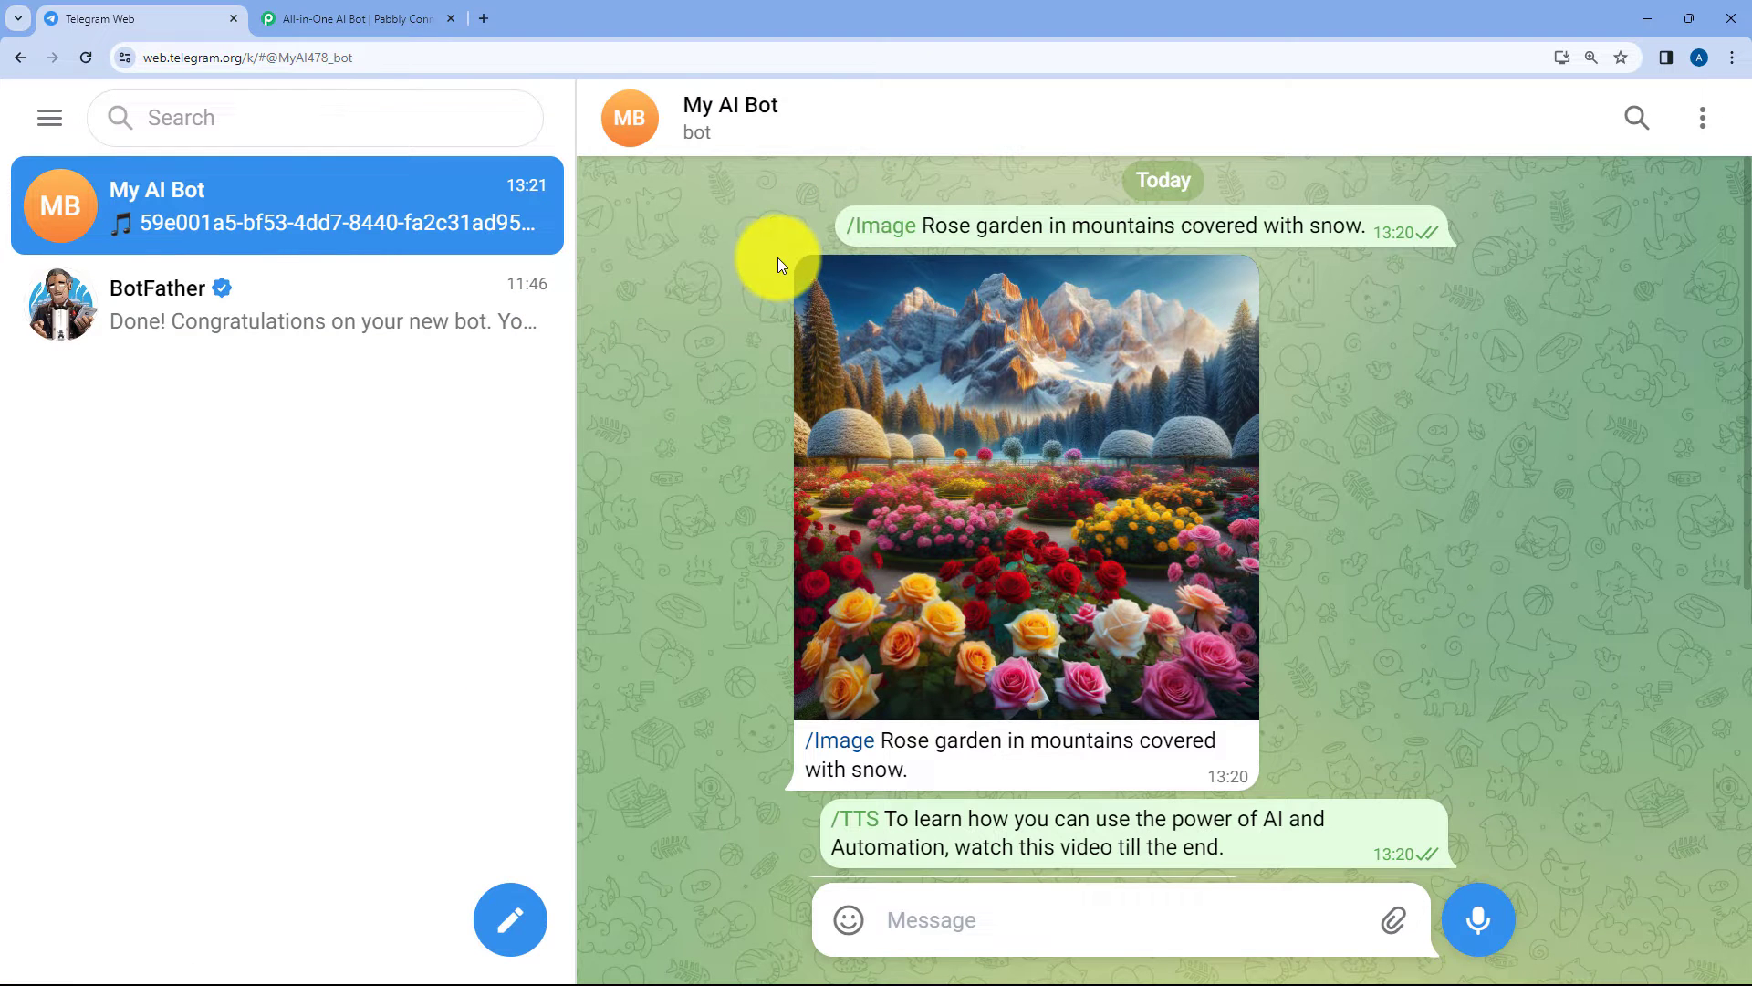
pyautogui.click(429, 19)
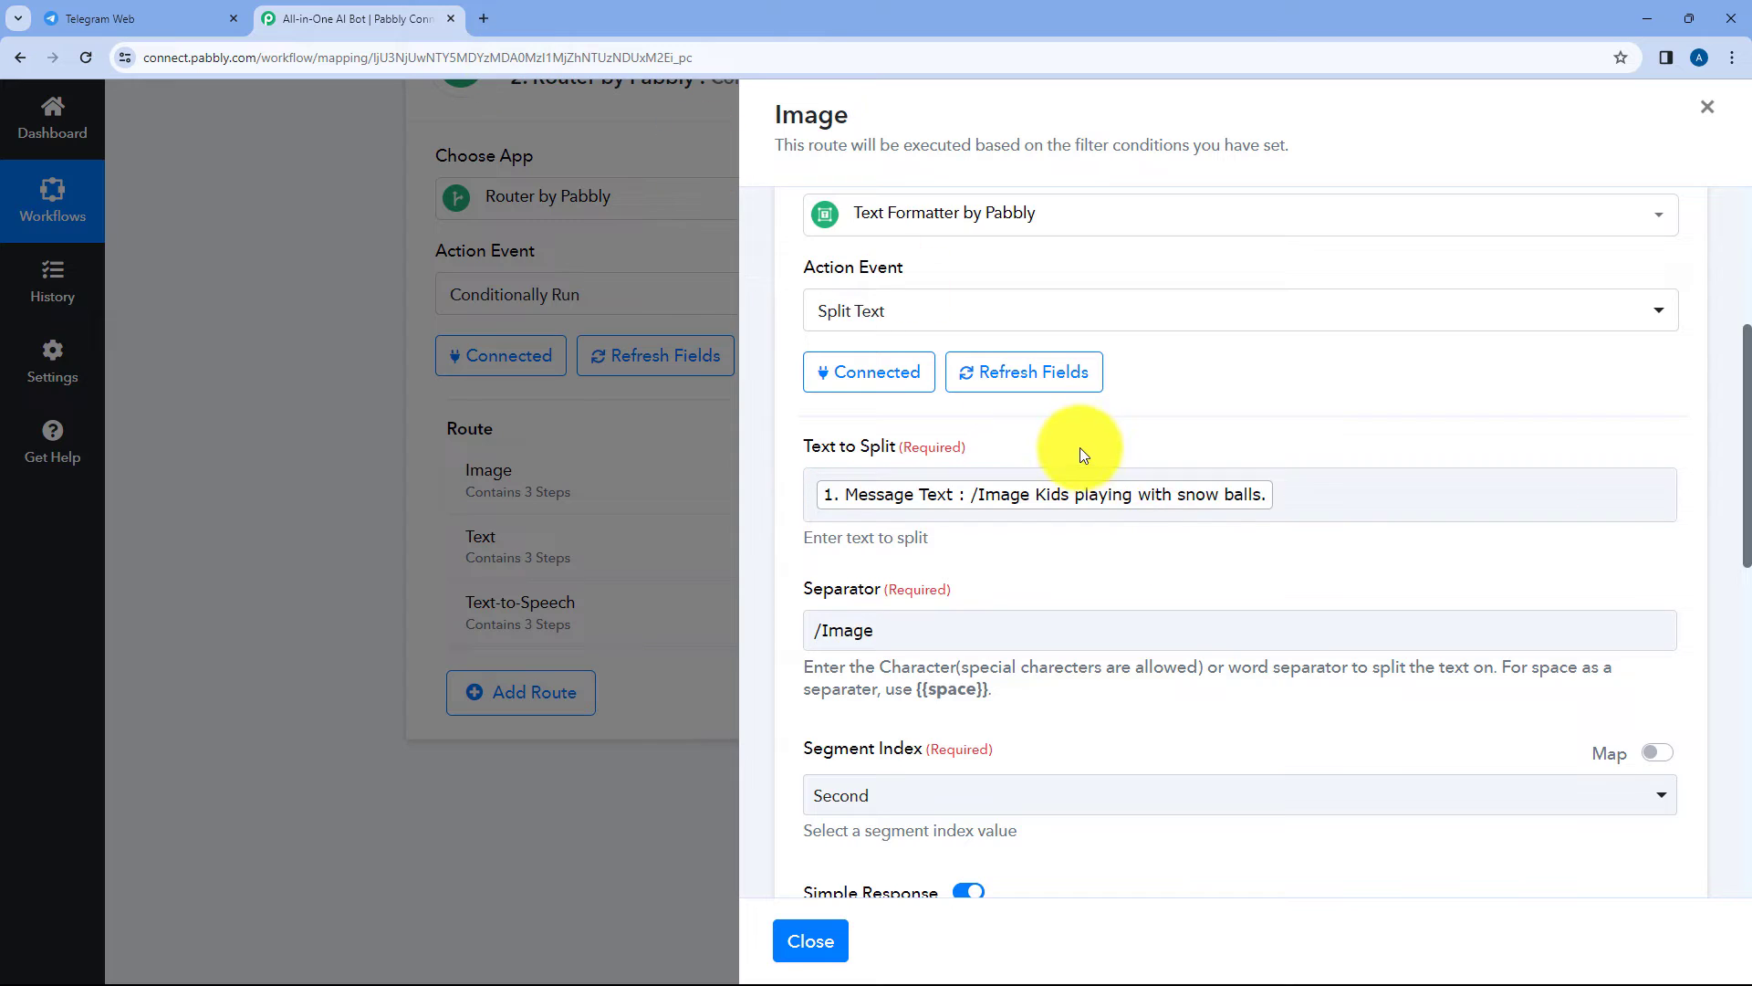
pyautogui.scroll(-3, 1081, 447)
pyautogui.scroll(-3, 1136, 241)
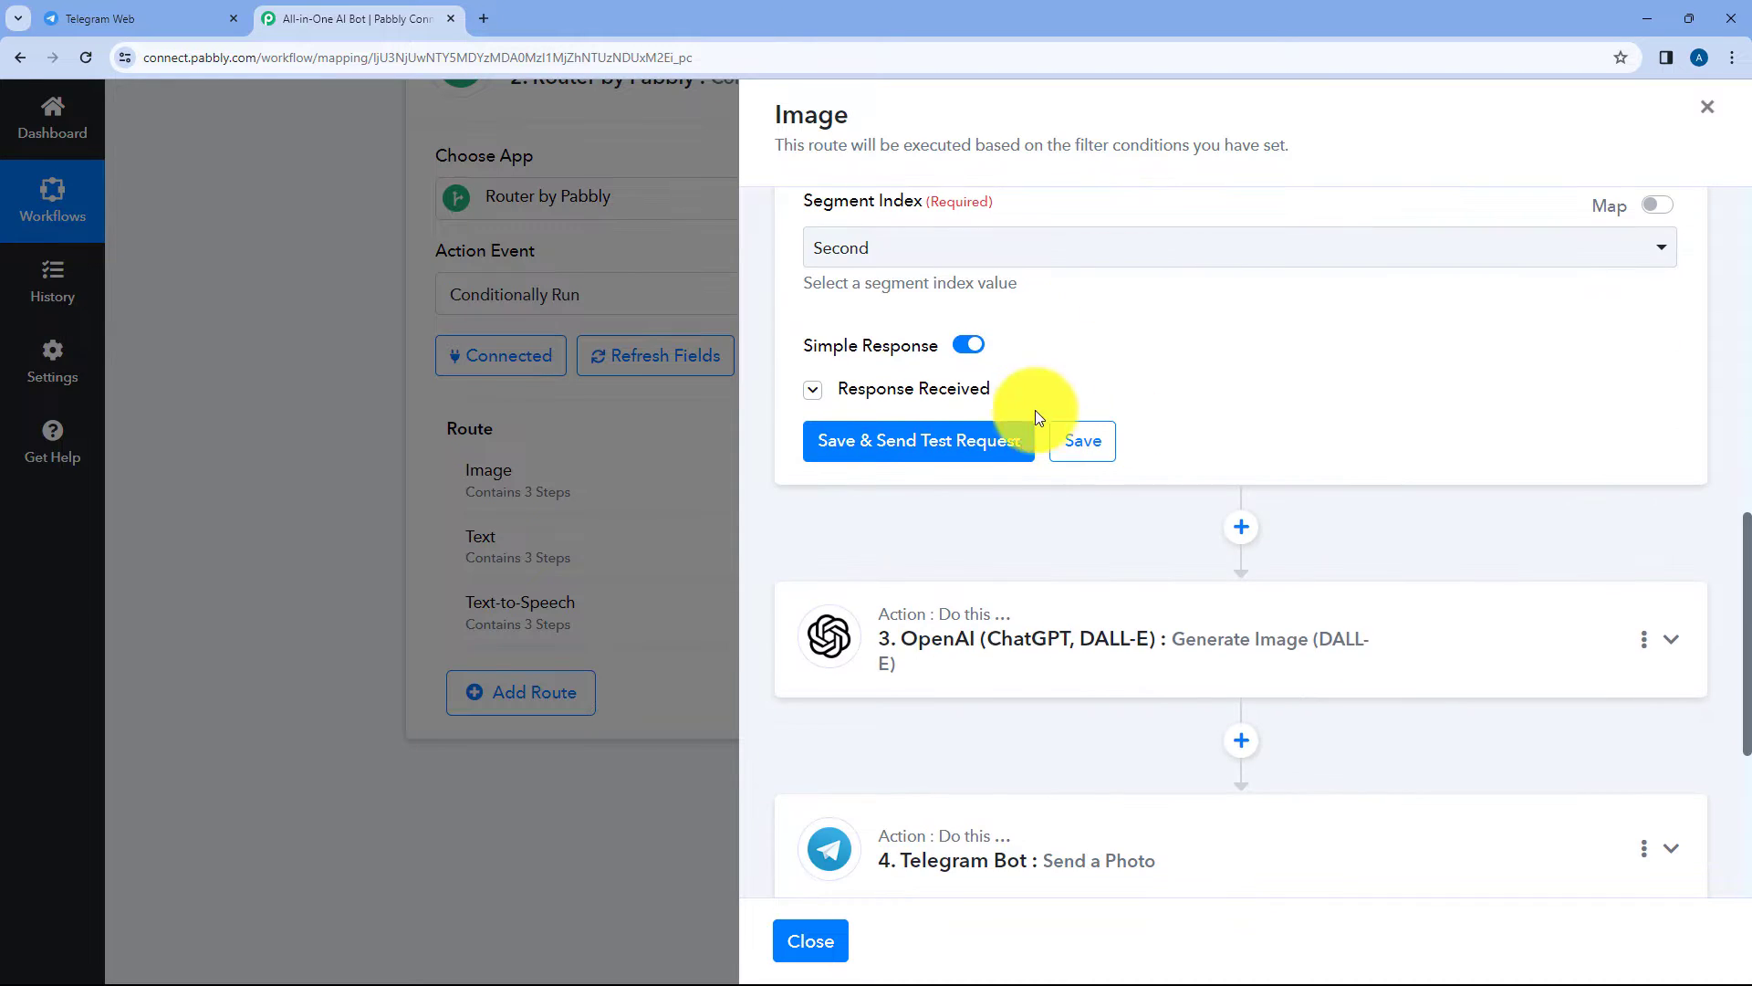
pyautogui.click(958, 390)
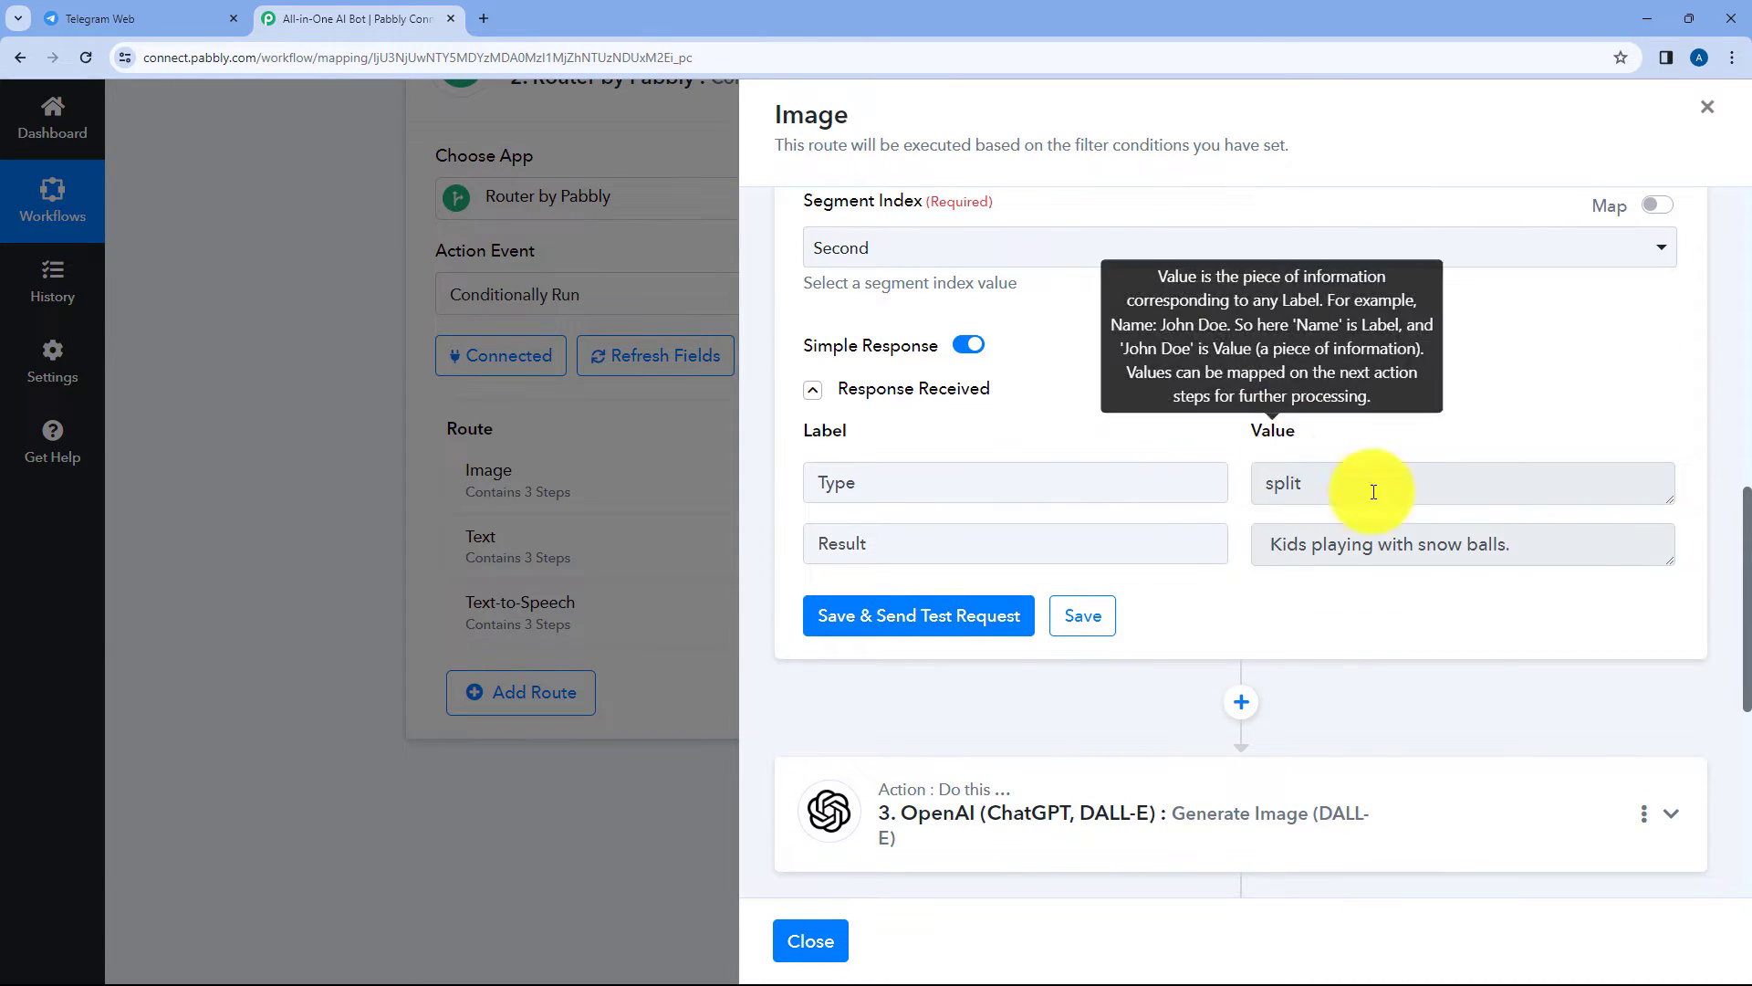
pyautogui.moveTo(1557, 542); pyautogui.dragTo(1207, 427)
pyautogui.scroll(5, 1201, 423)
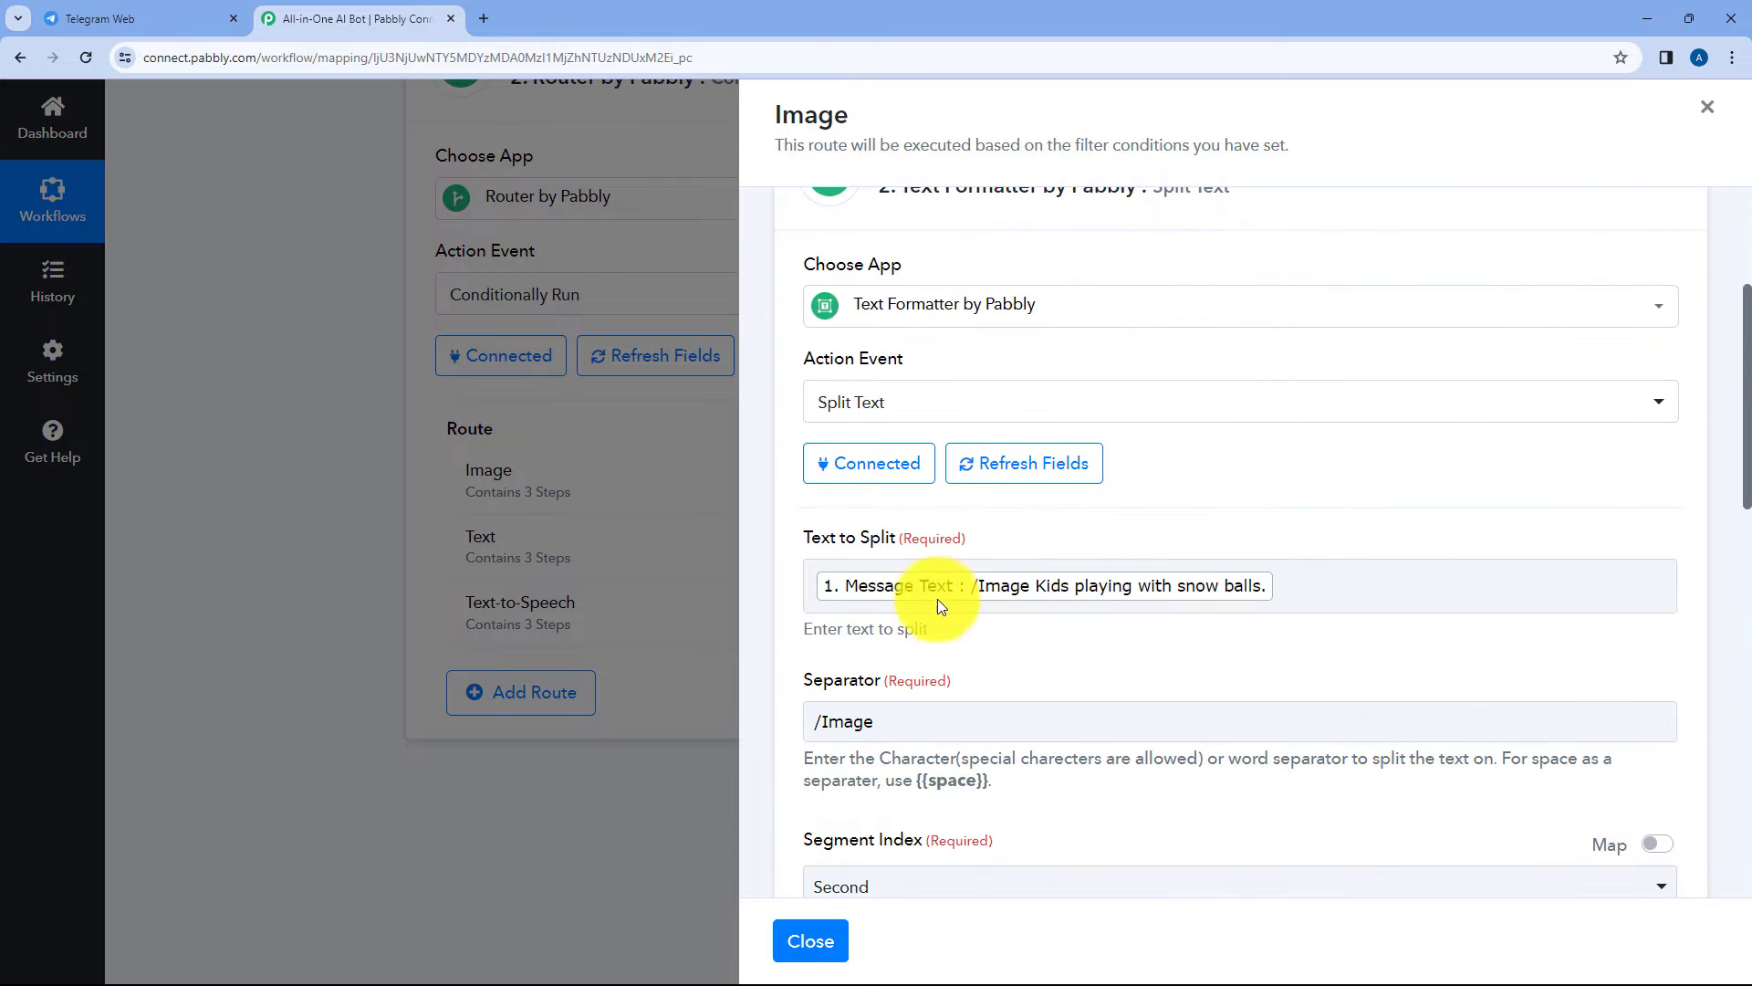
pyautogui.scroll(-8, 1228, 509)
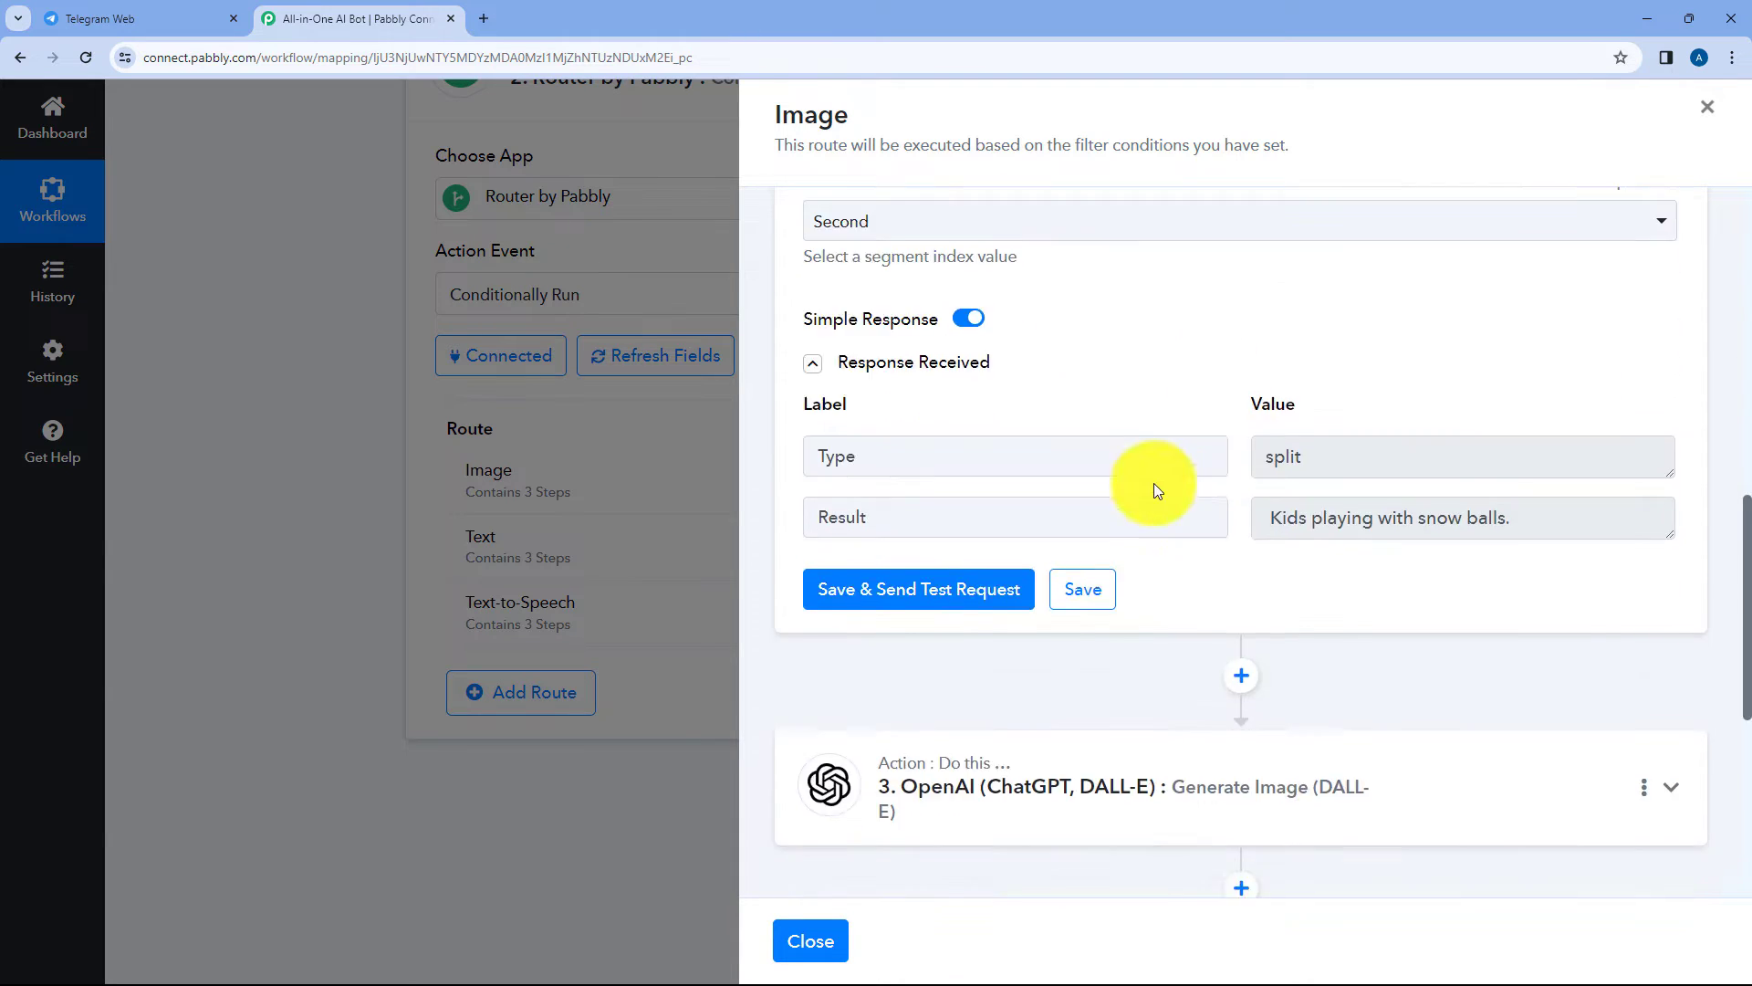
# Expand the OpenAI DALL-E image generation step and show its test response
pyautogui.click(1156, 602)
pyautogui.scroll(-4, 1182, 475)
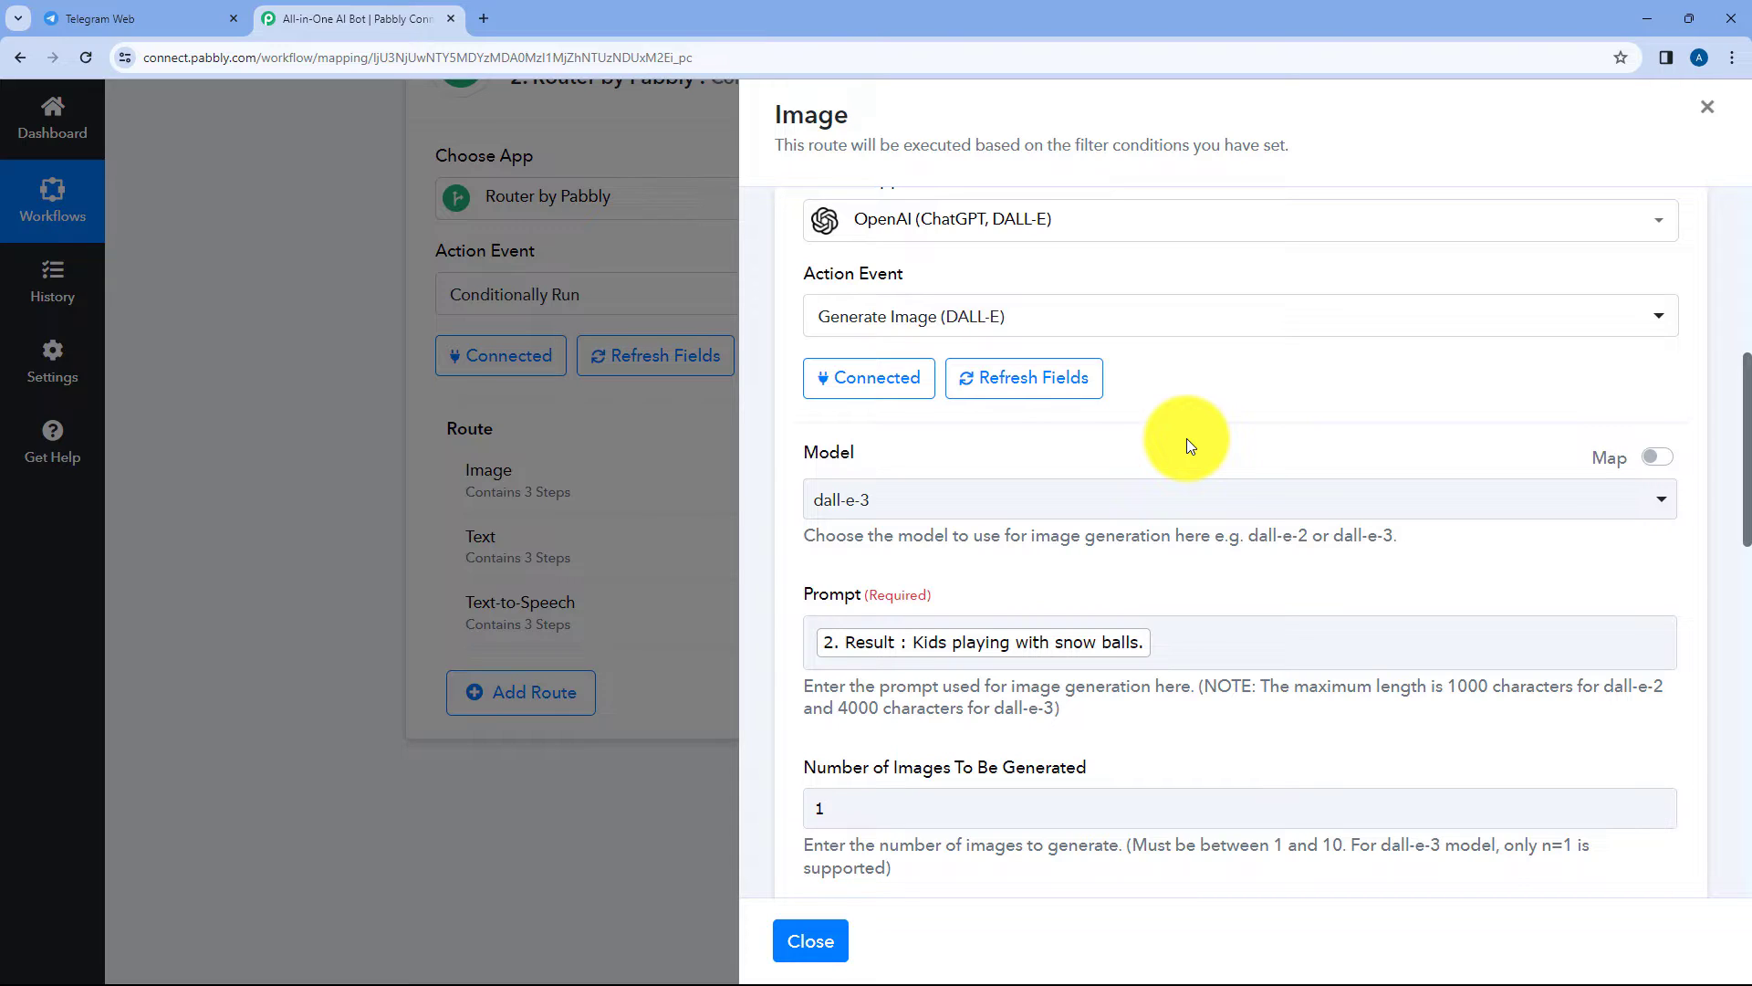
pyautogui.scroll(-6, 1187, 442)
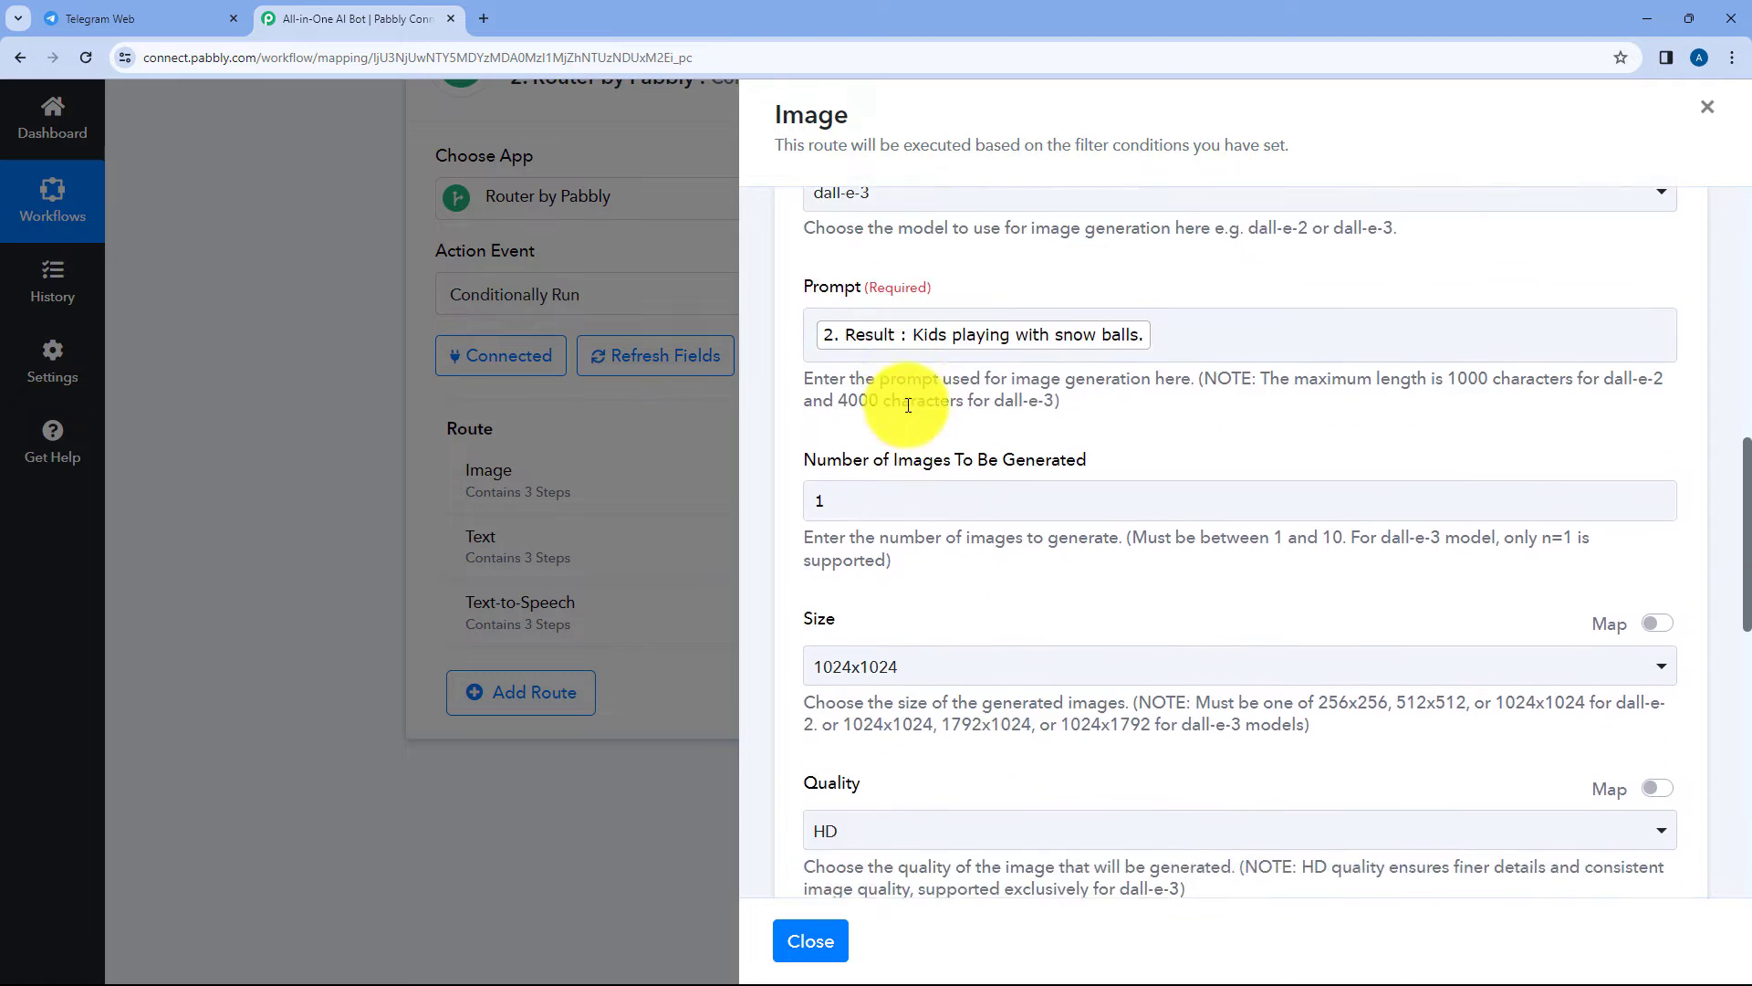
pyautogui.scroll(-2, 803, 566)
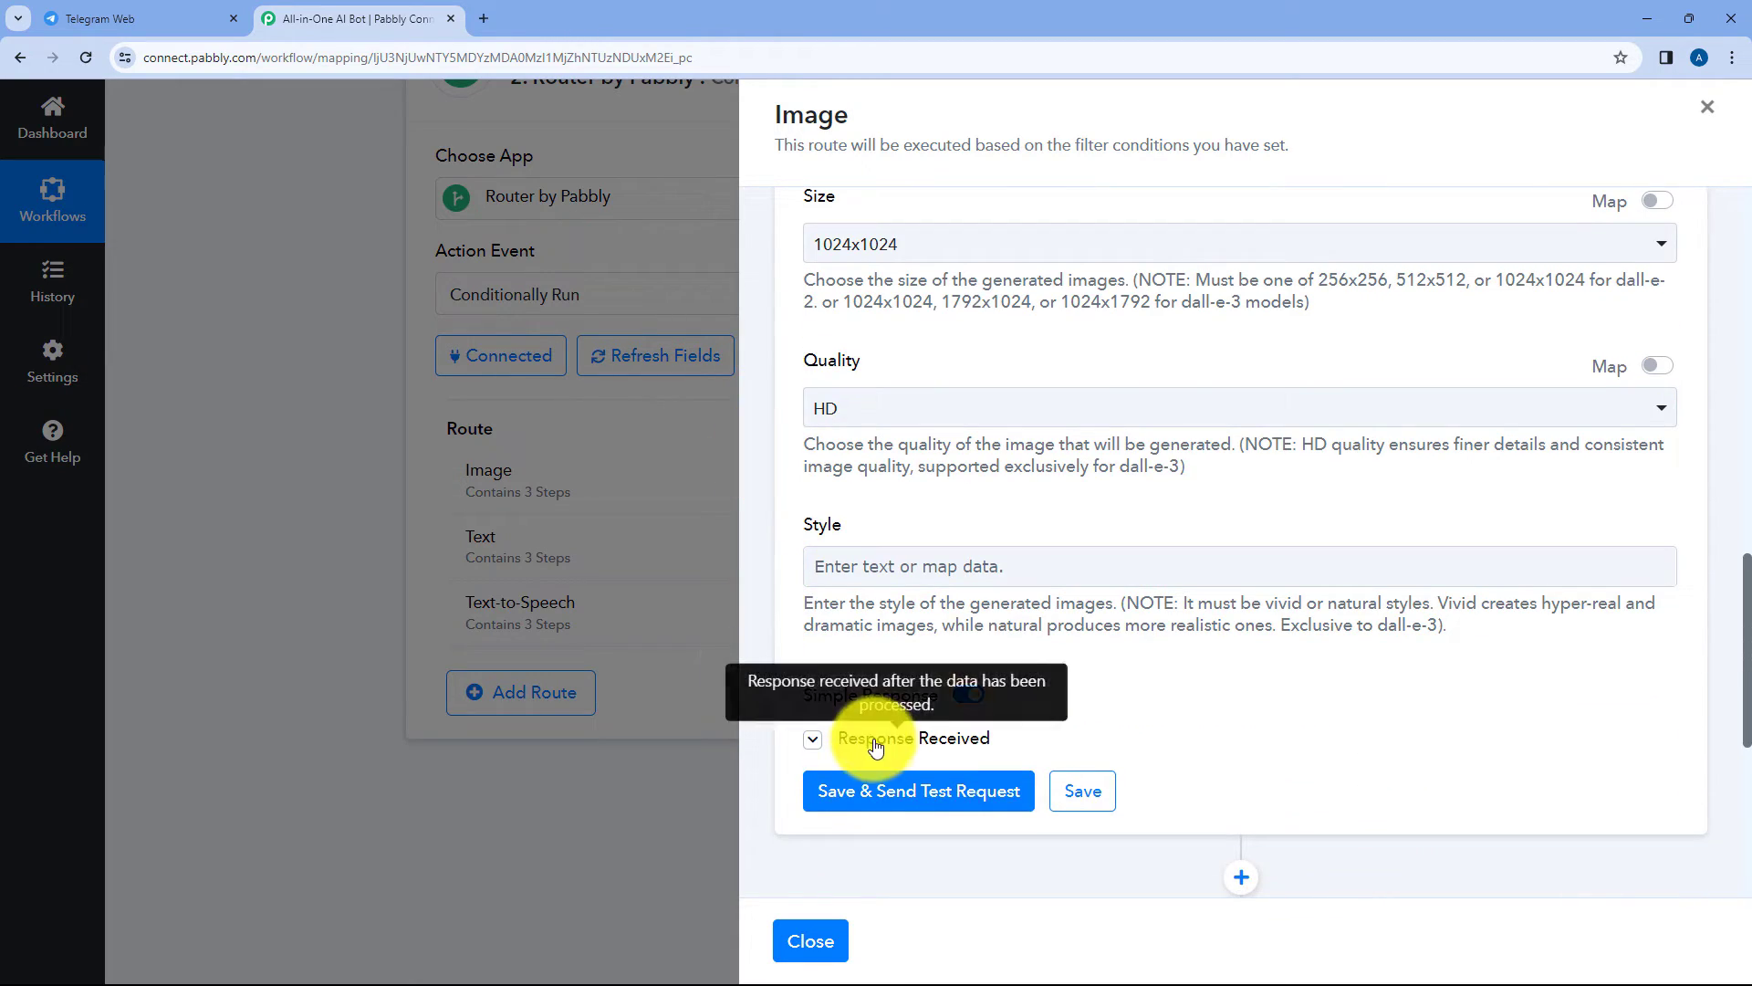
pyautogui.click(813, 738)
pyautogui.scroll(-4, 1149, 412)
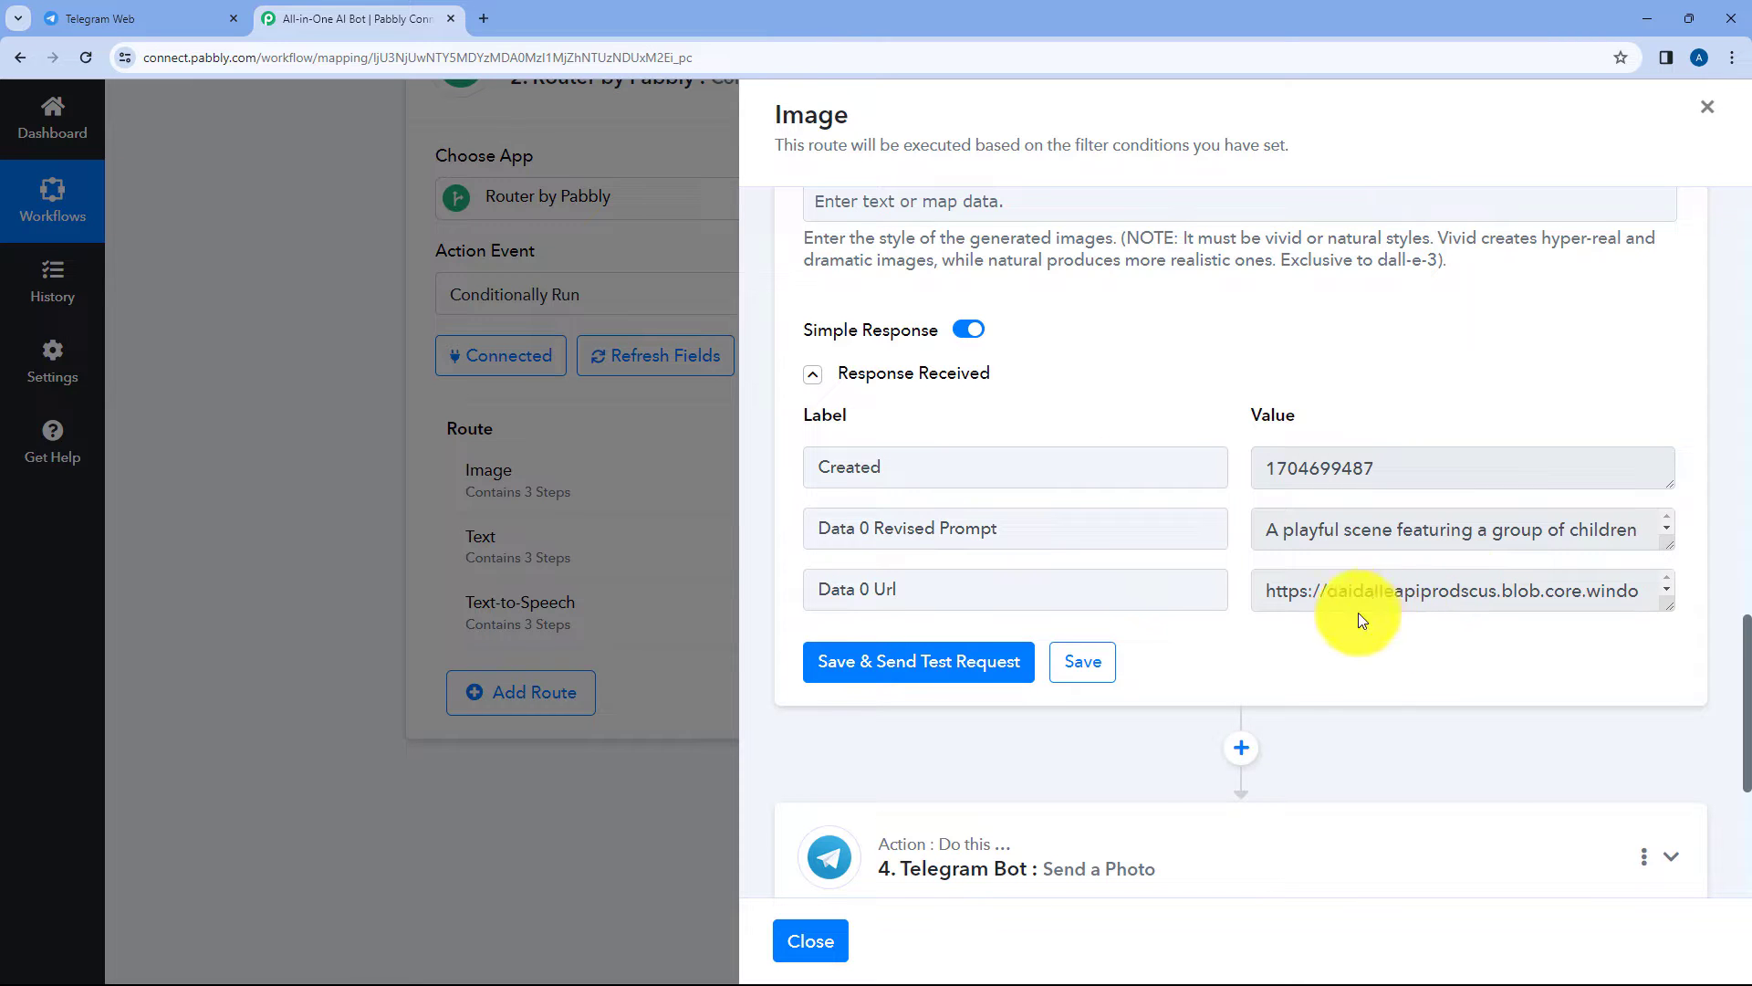
pyautogui.scroll(9, 1058, 447)
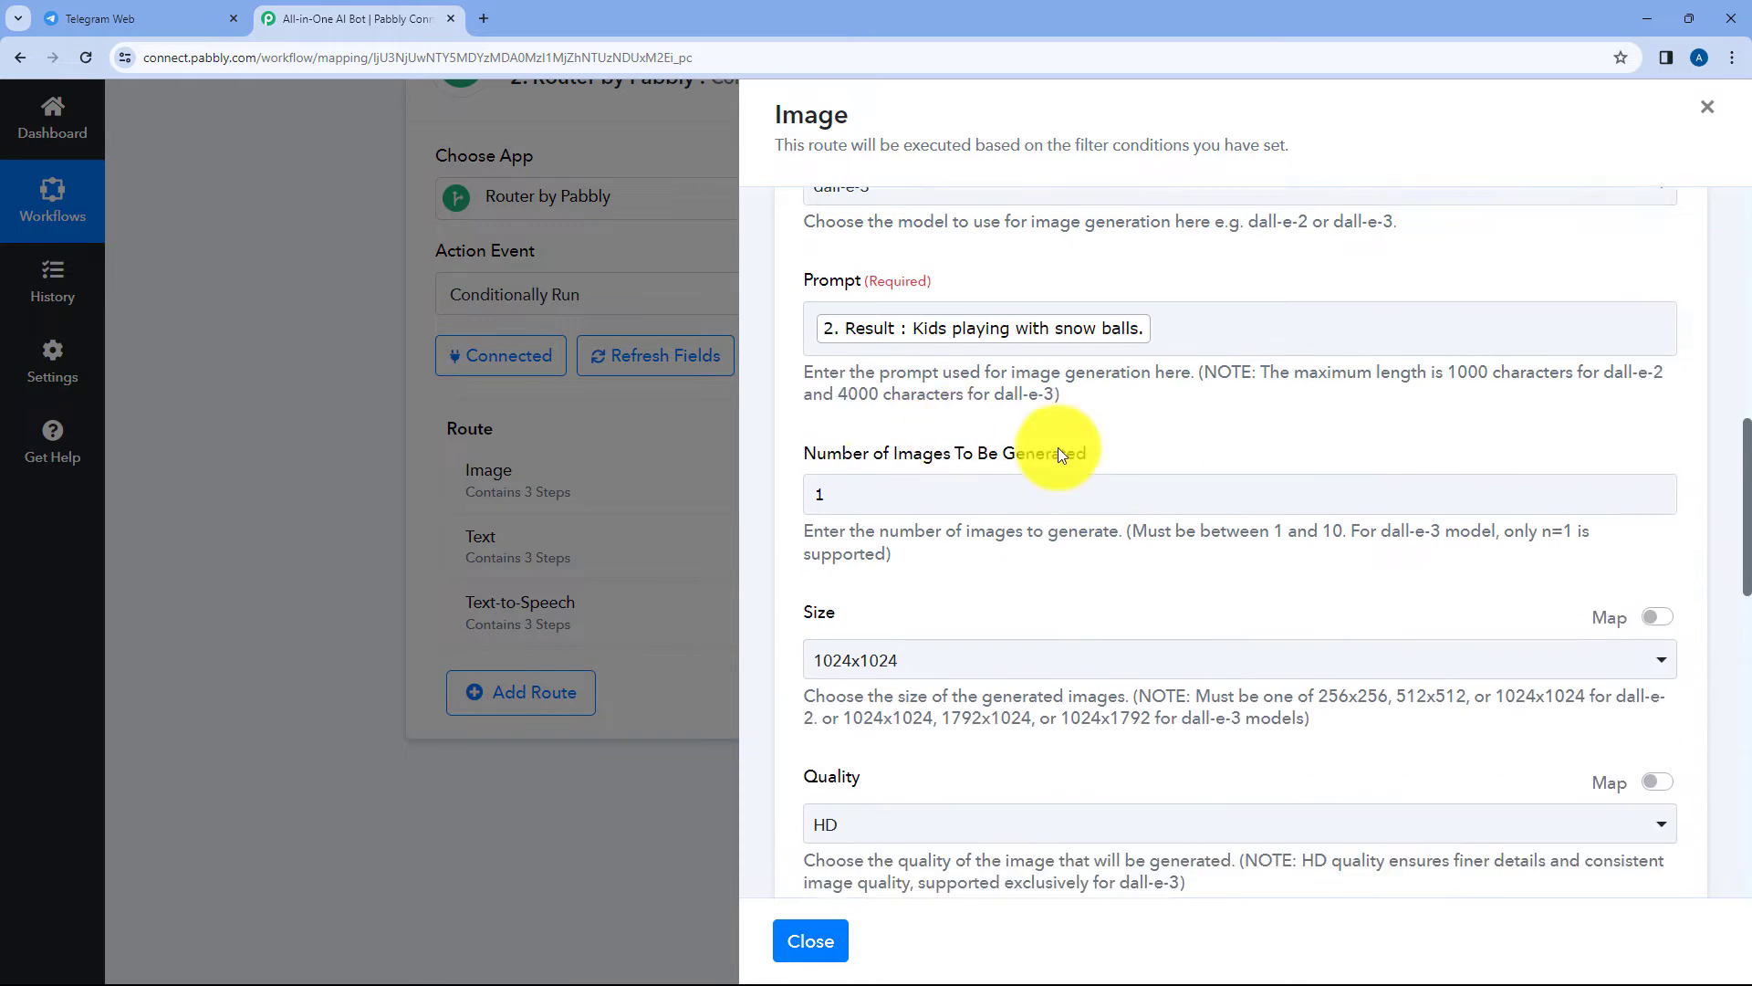
pyautogui.click(938, 384)
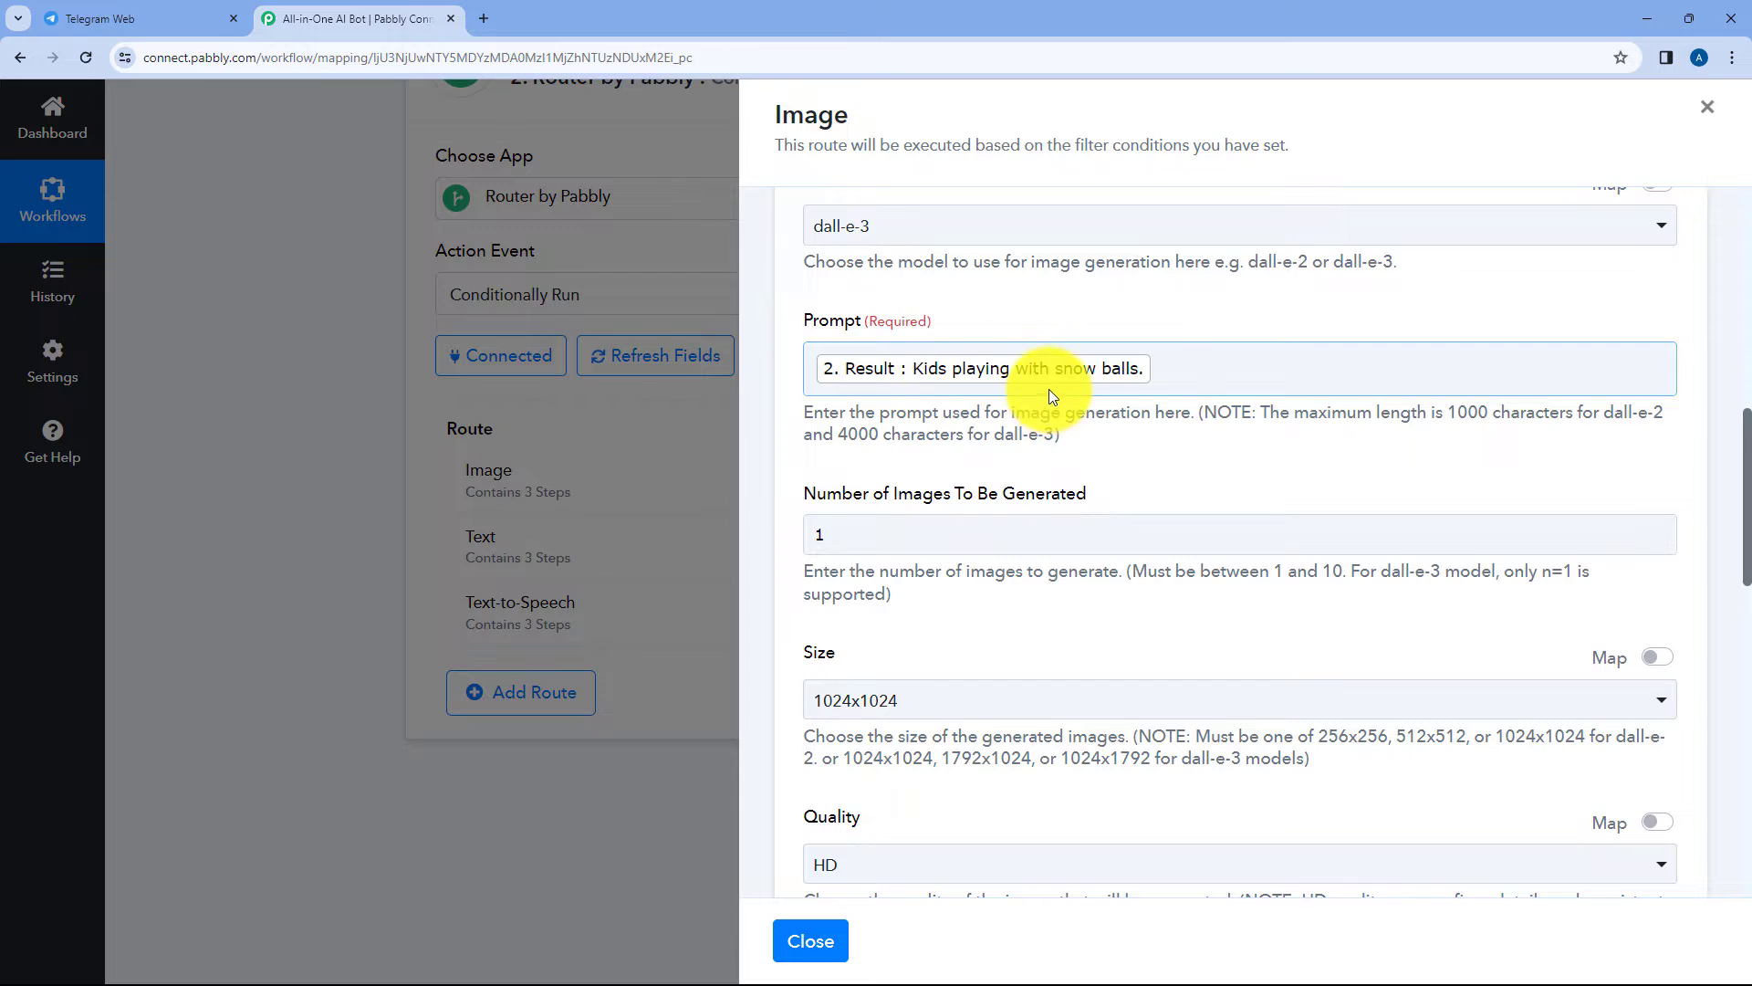
pyautogui.scroll(-9, 1236, 509)
# Open the copied Data 0 Url in a new tab to view the snowball-fight image, then close it
pyautogui.doubleClick(1342, 497)
pyautogui.hotkey('ctrl', 'a')
pyautogui.hotkey('ctrl', 'c')
pyautogui.hotkey('ctrl', 't')
pyautogui.hotkey('ctrl', 'v')
pyautogui.press('Return')
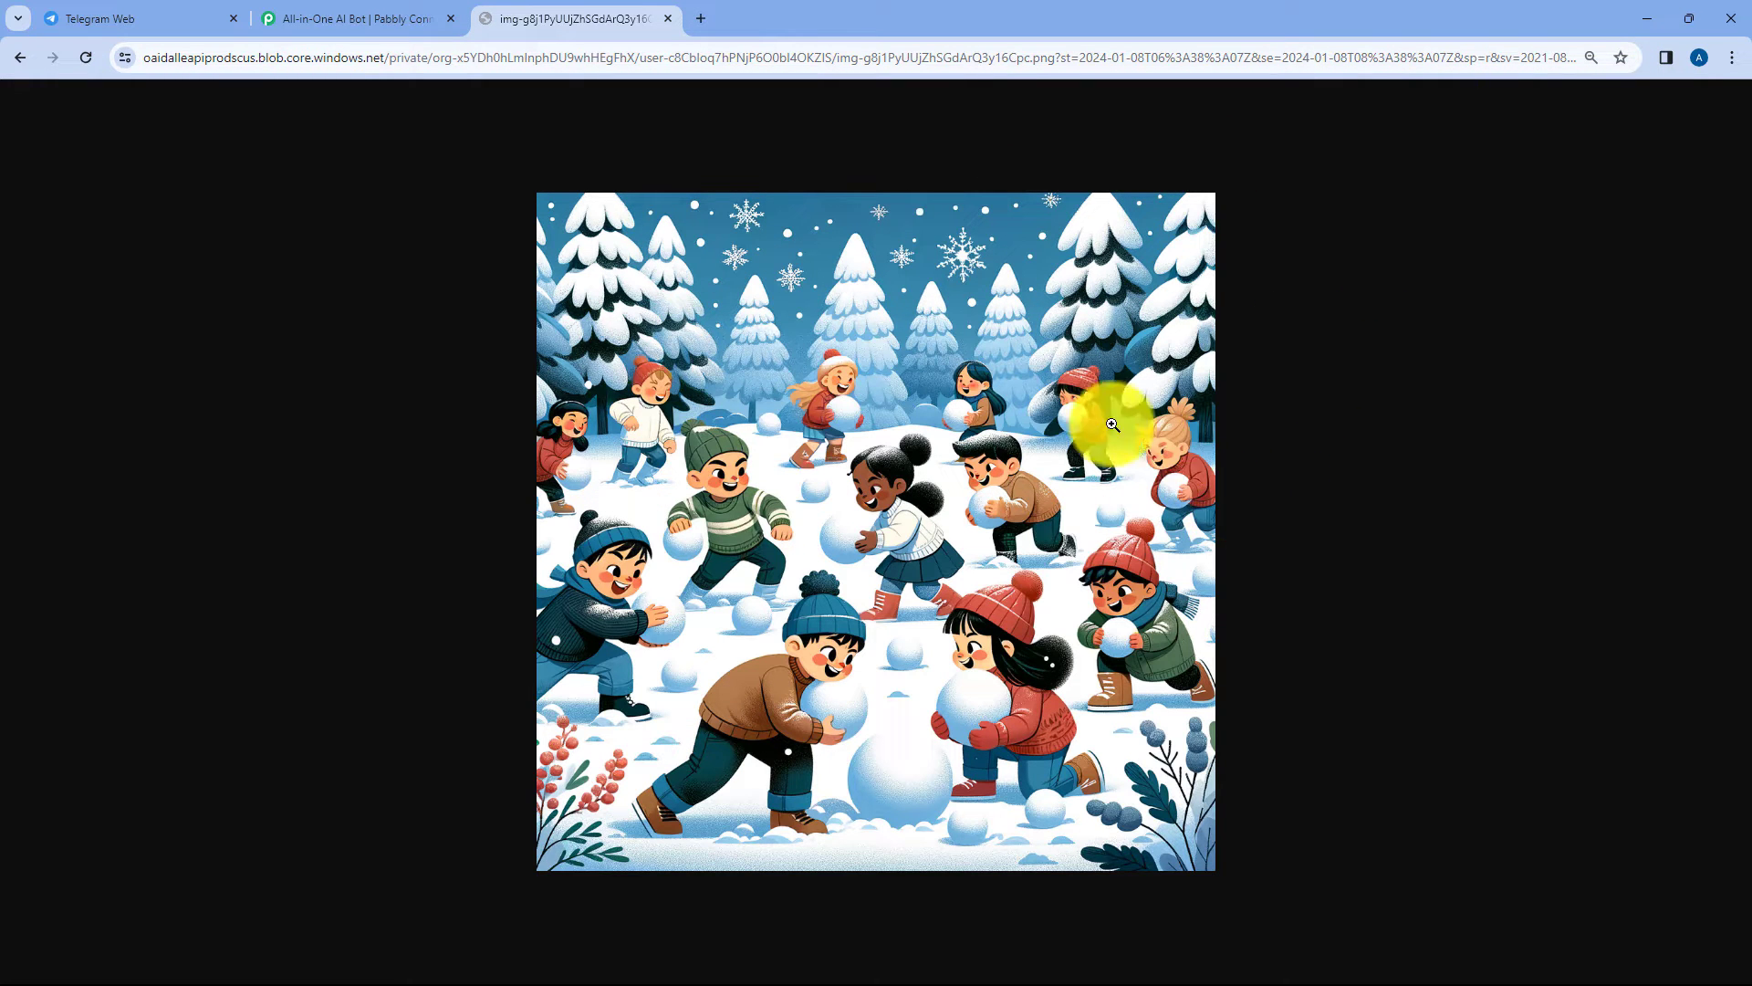
pyautogui.click(671, 18)
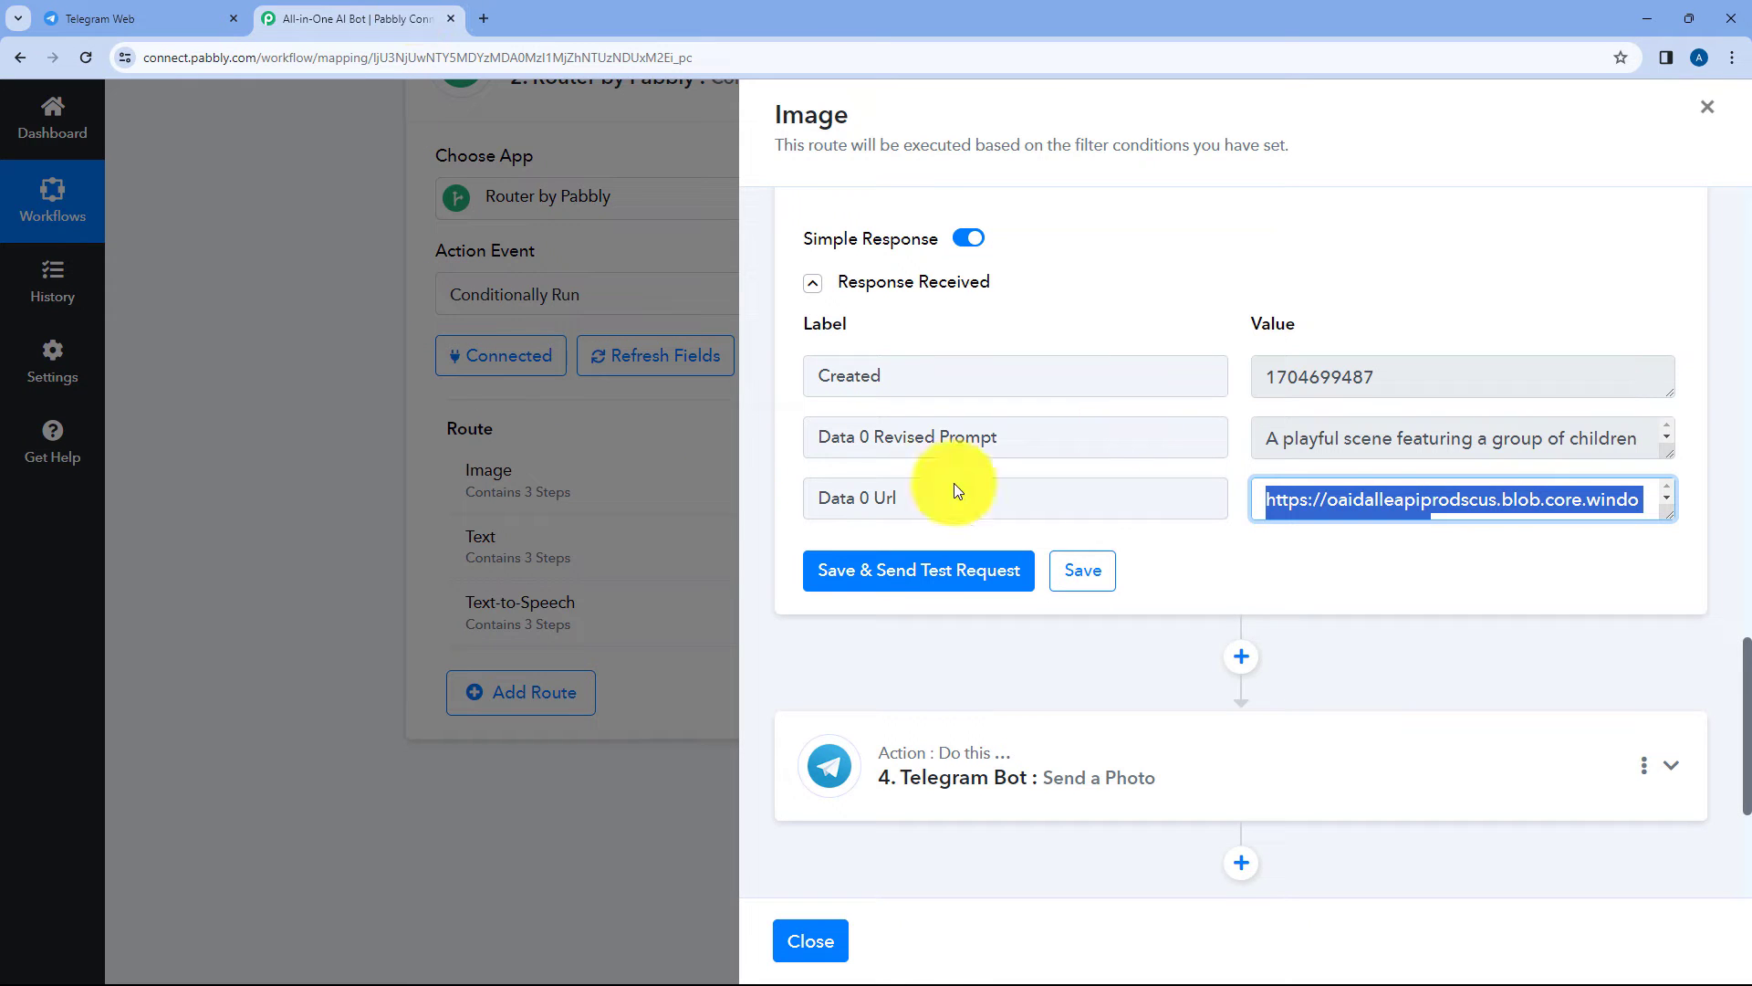
# Add a heart reaction to the bot's image message in Telegram, then return to Pabbly
pyautogui.click(1207, 315)
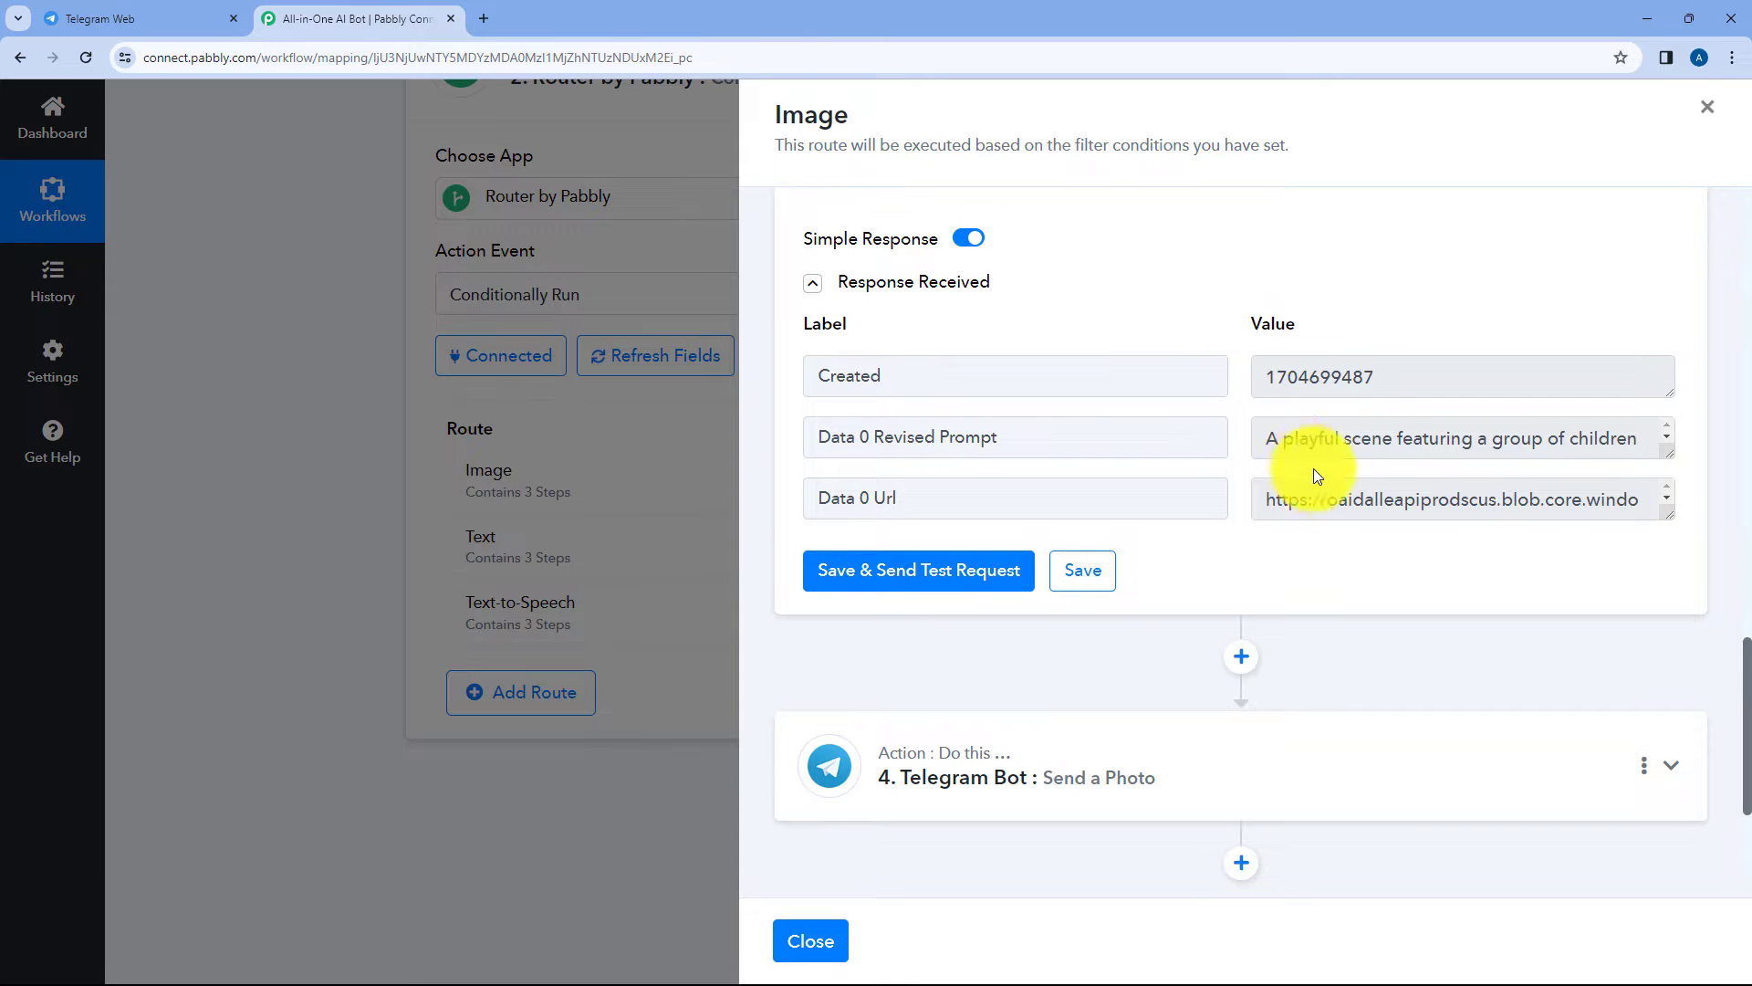
pyautogui.scroll(-2, 1295, 520)
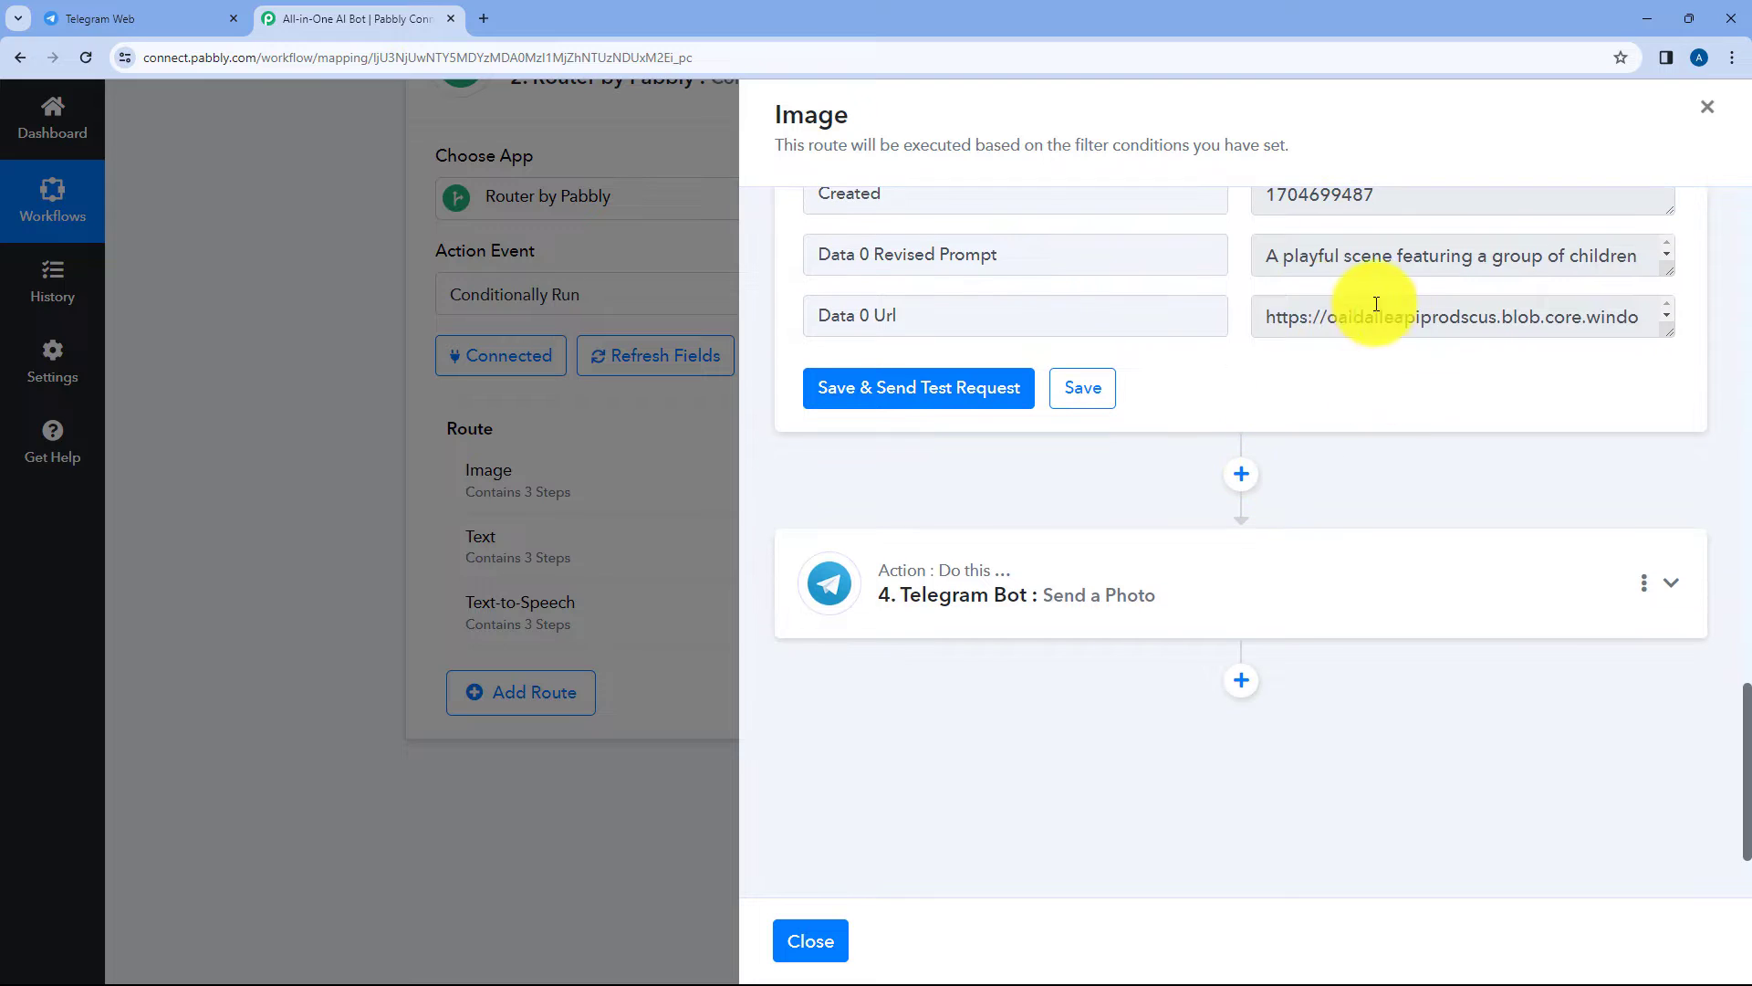
pyautogui.moveTo(1253, 314); pyautogui.dragTo(1531, 318)
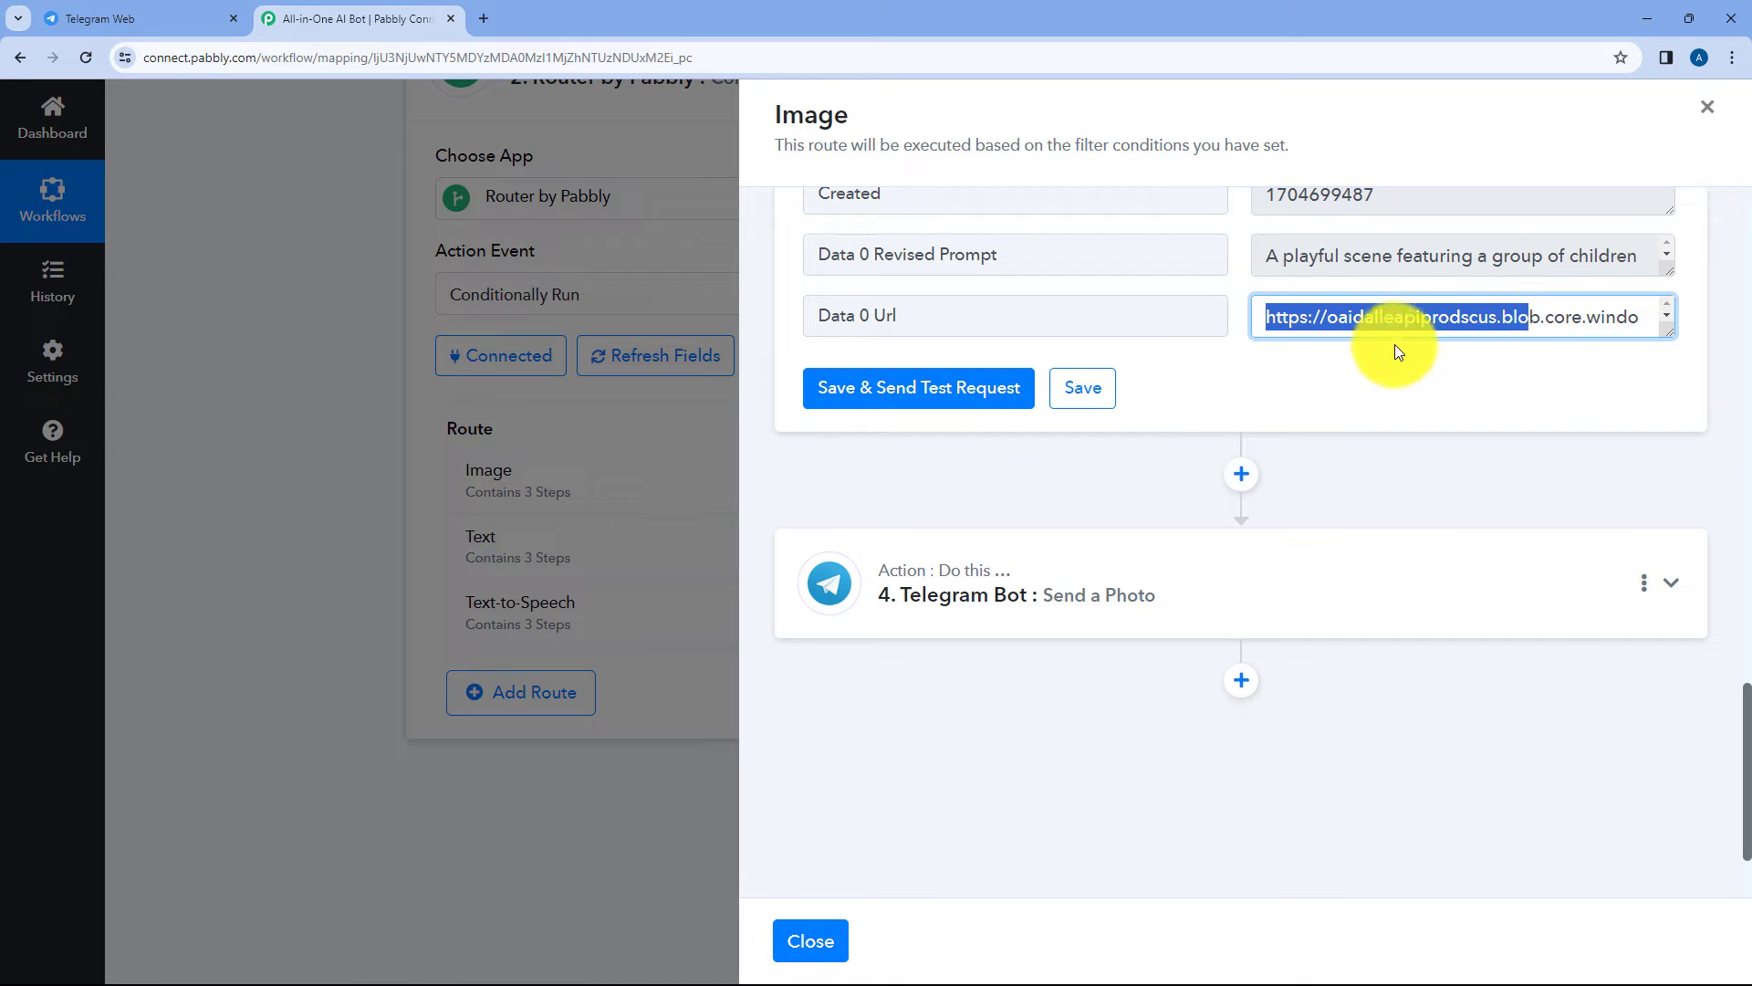
pyautogui.click(1056, 265)
pyautogui.click(92, 8)
pyautogui.doubleClick(995, 436)
pyautogui.click(380, 15)
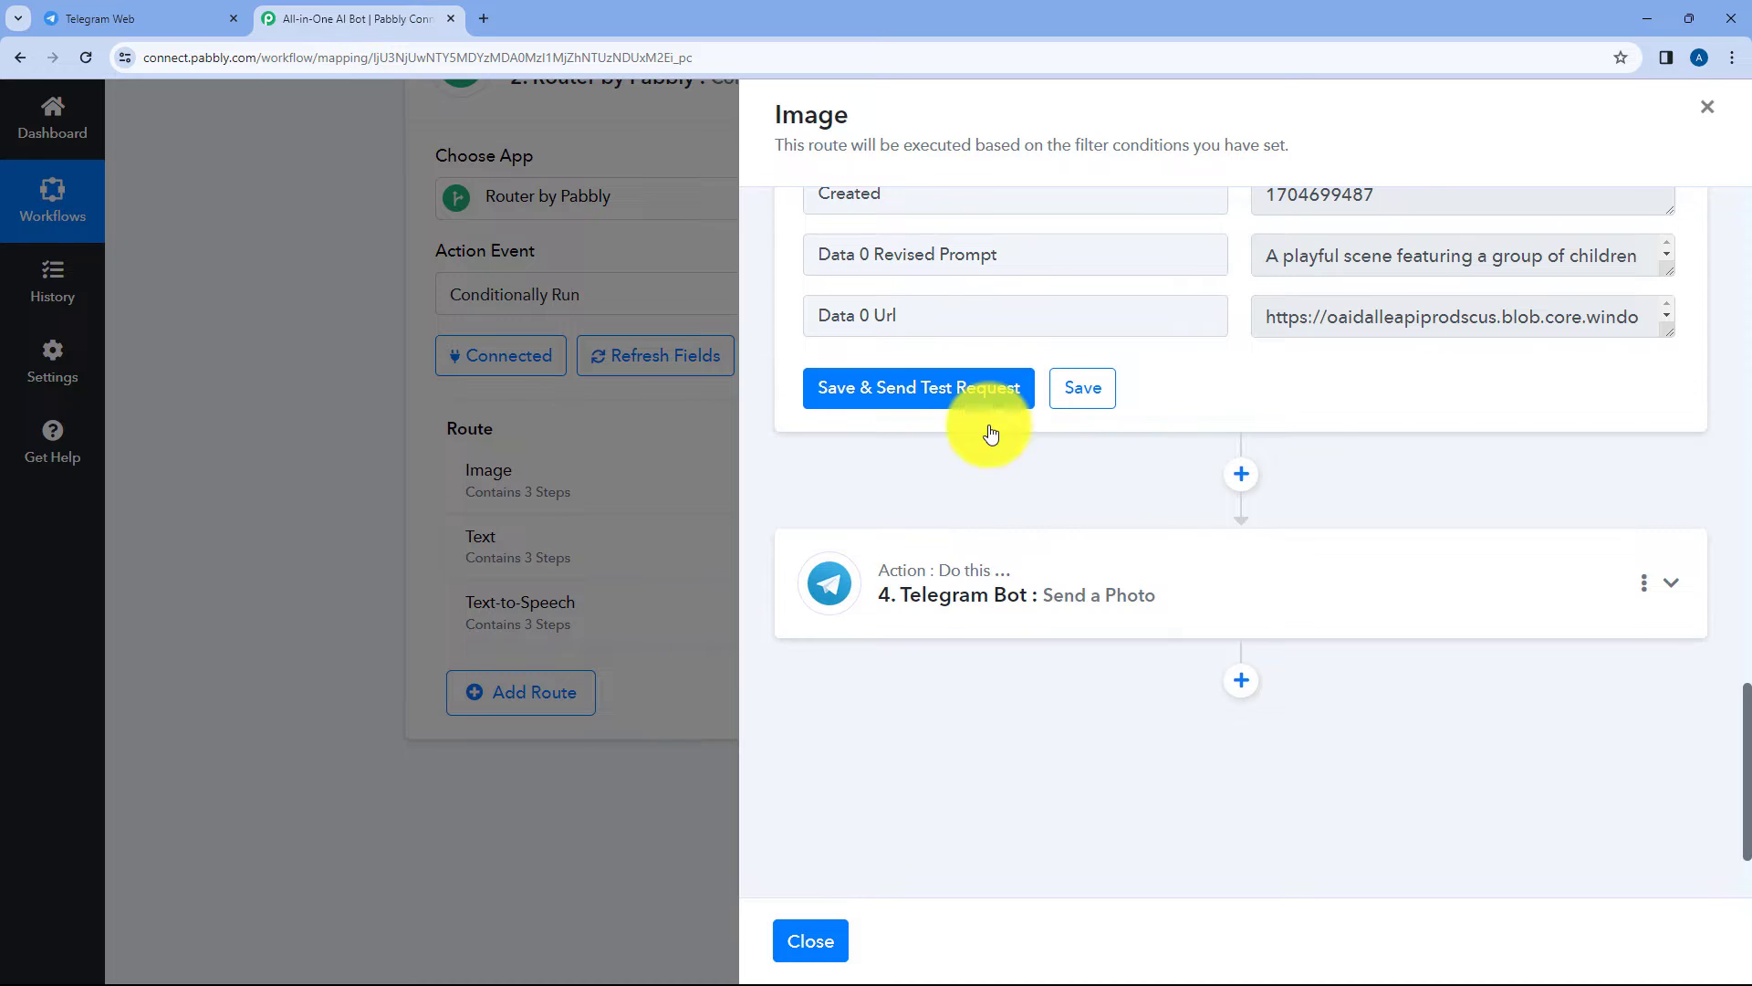
# Expand the Telegram Bot: Send a Photo step and scroll through its fields
pyautogui.click(1207, 580)
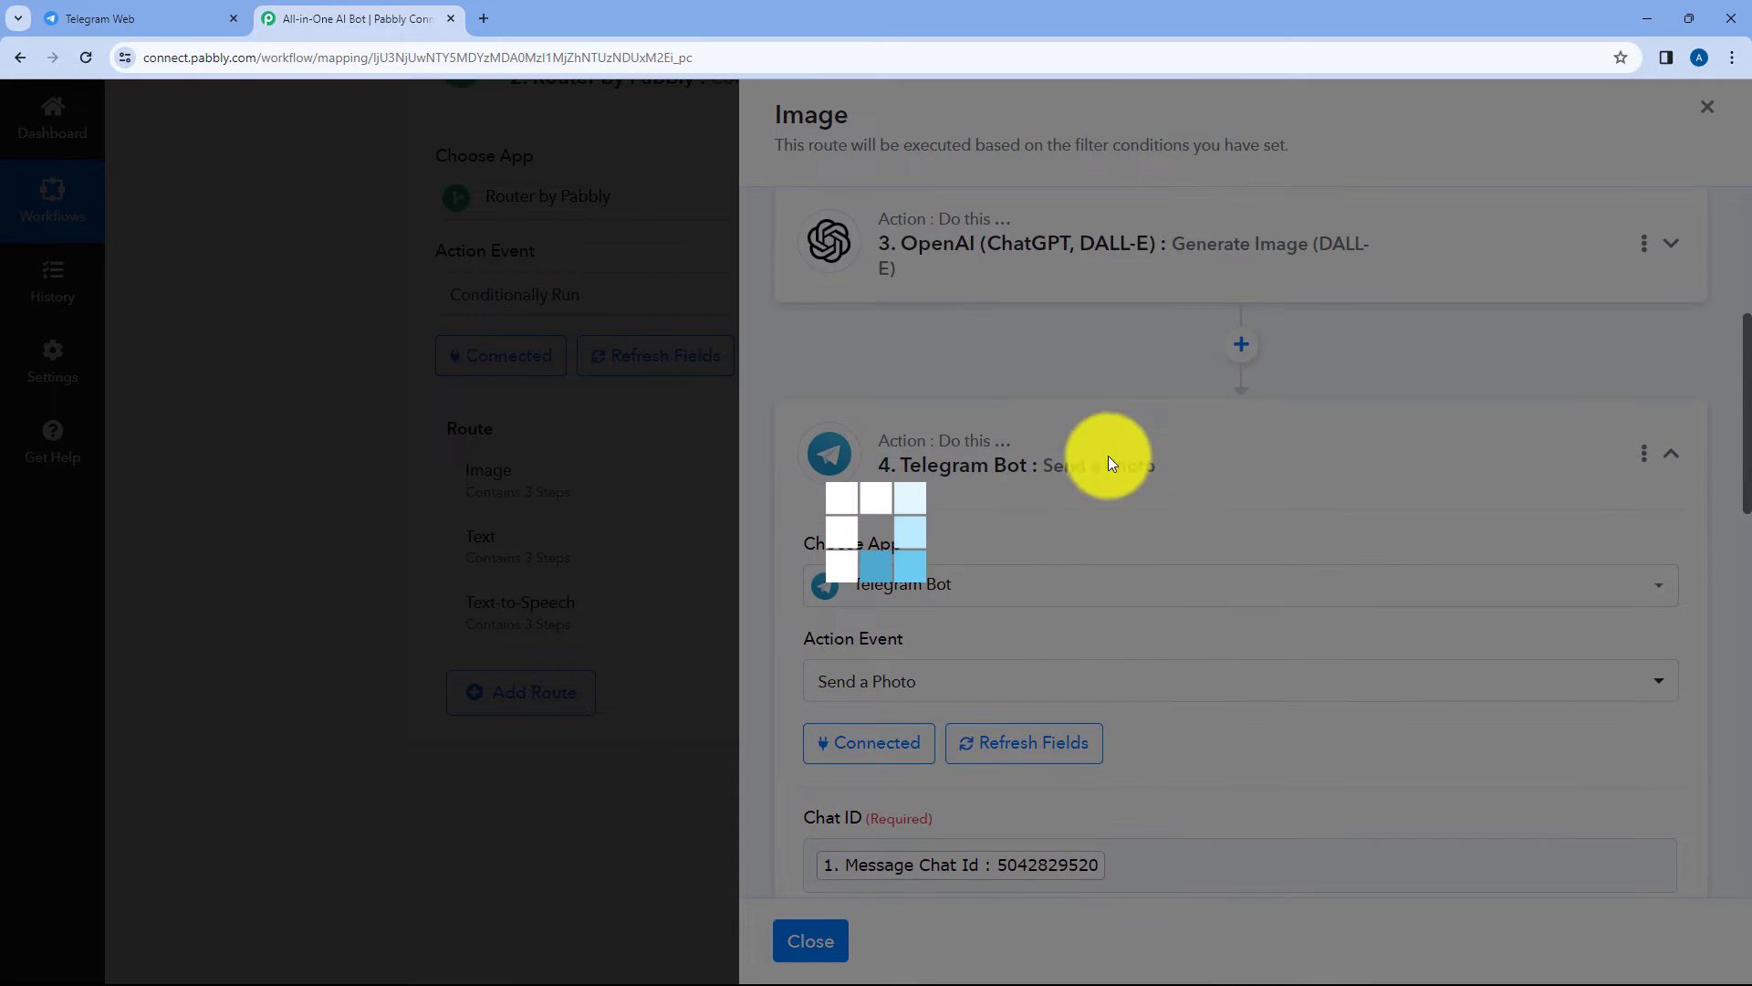
pyautogui.scroll(-3, 1236, 498)
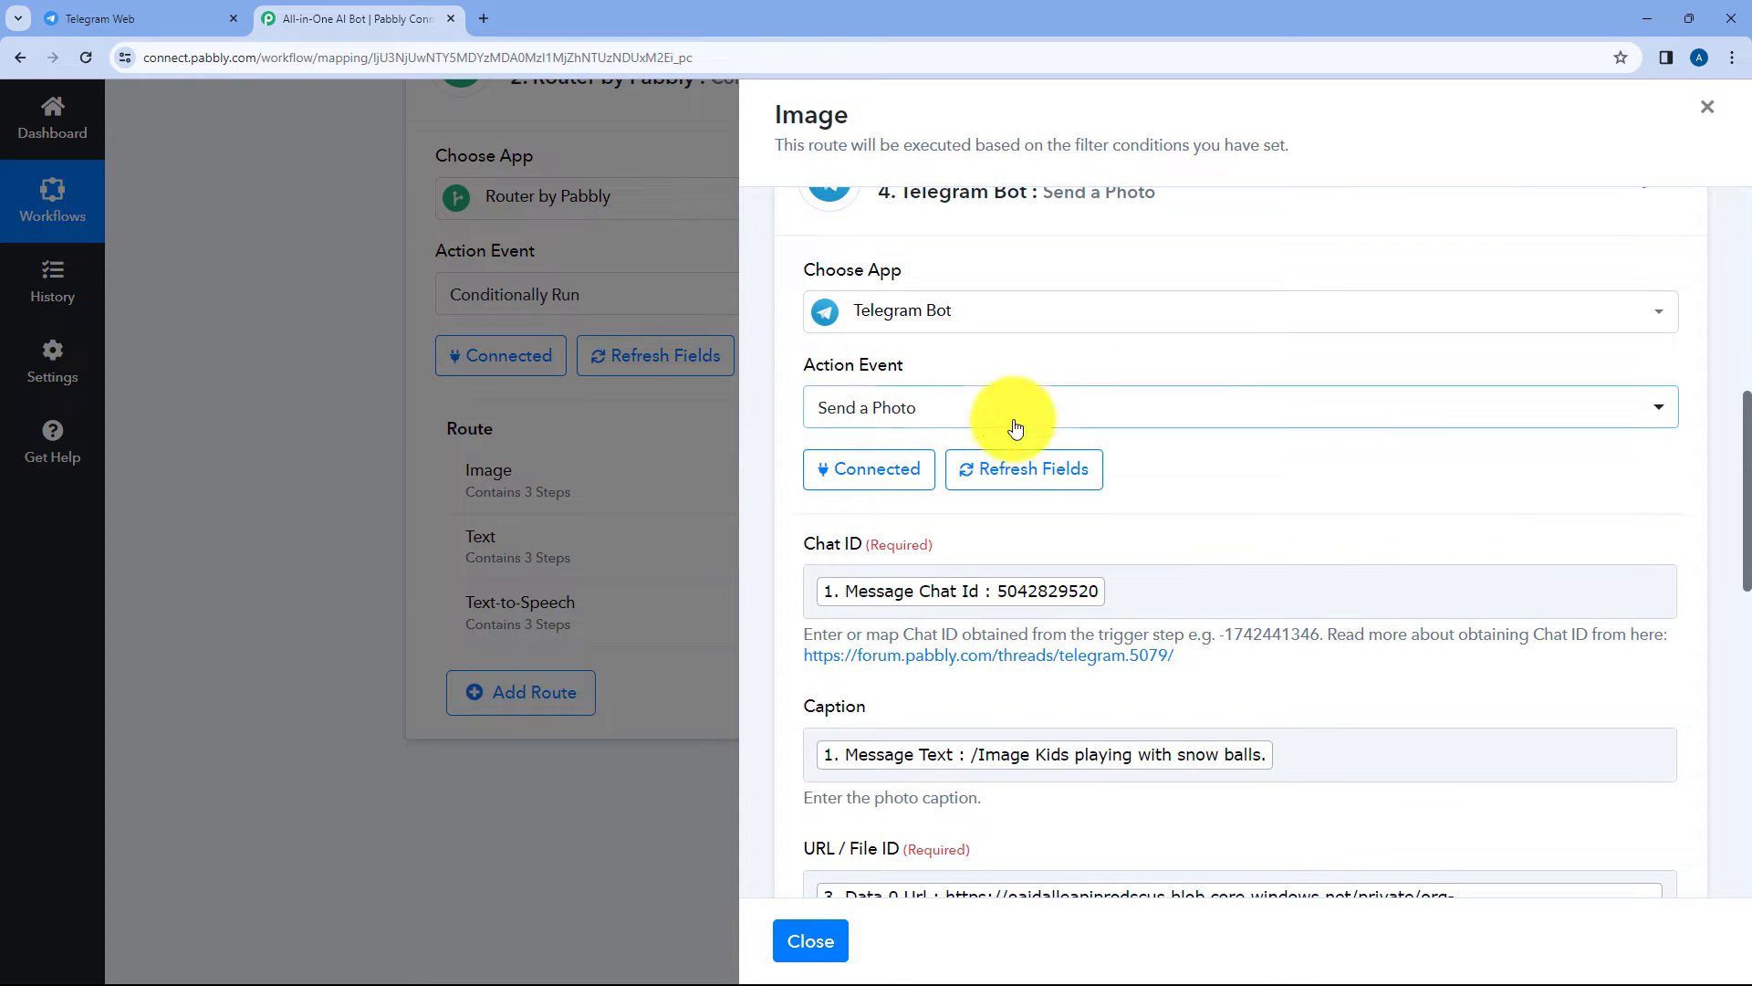
pyautogui.scroll(-2, 990, 392)
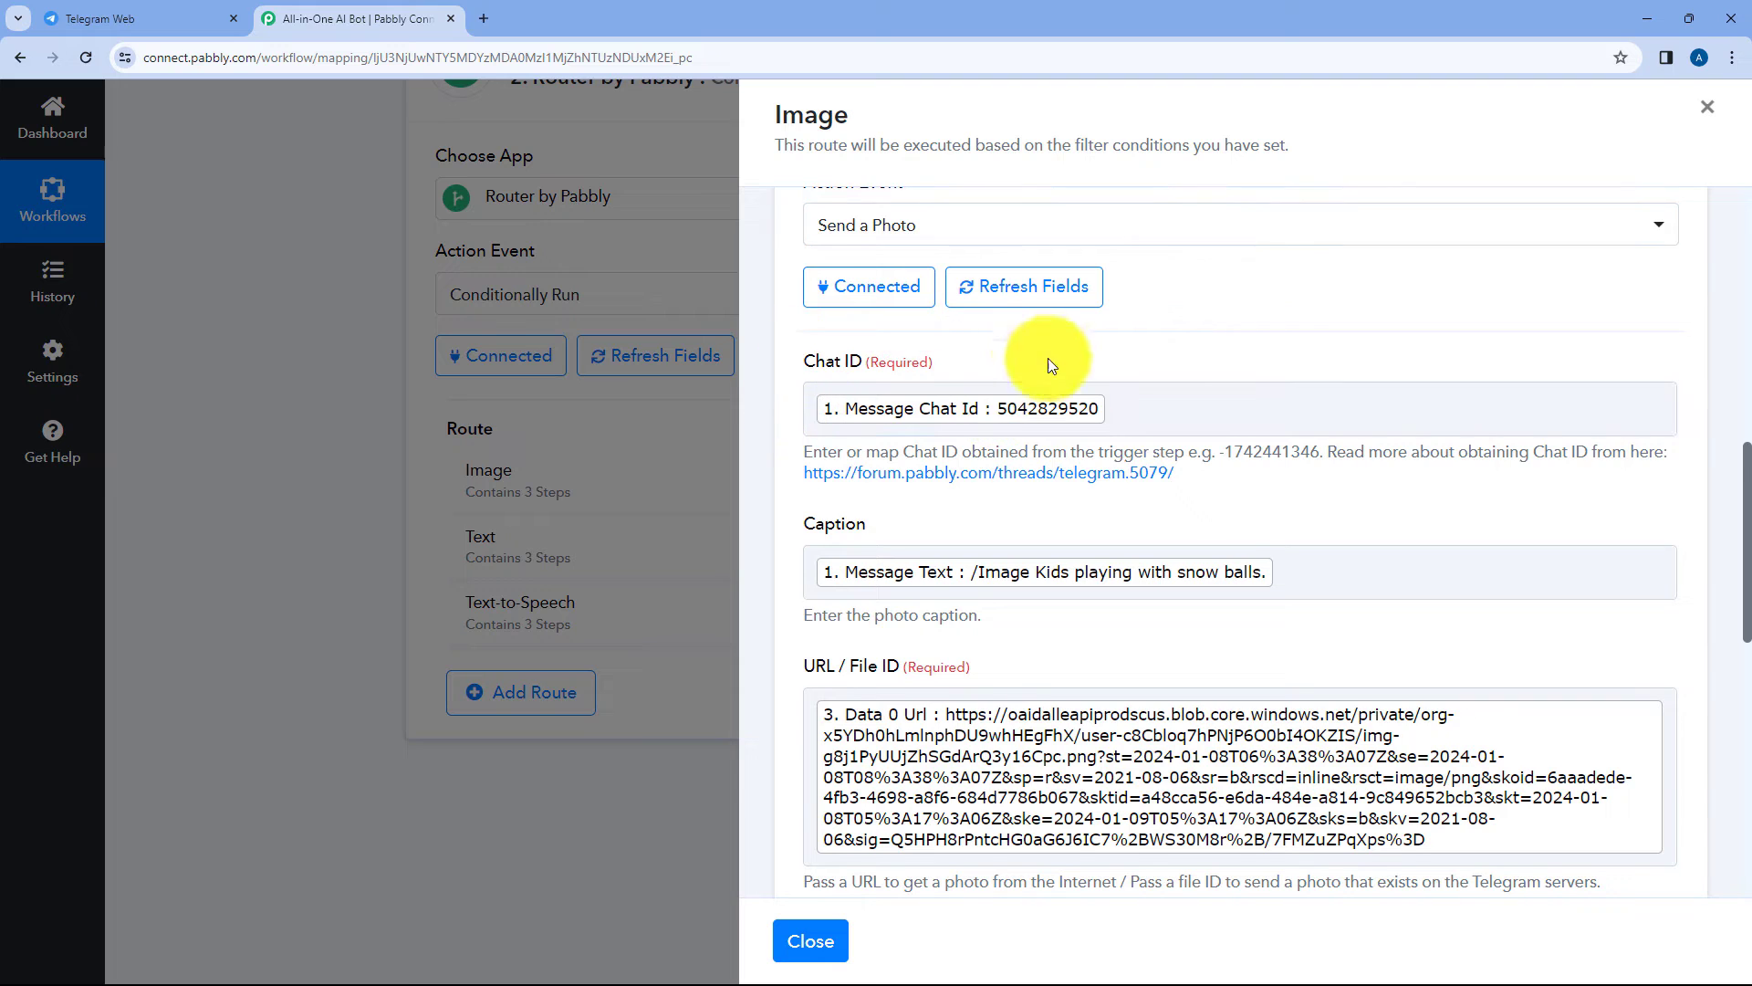
pyautogui.scroll(-1, 912, 292)
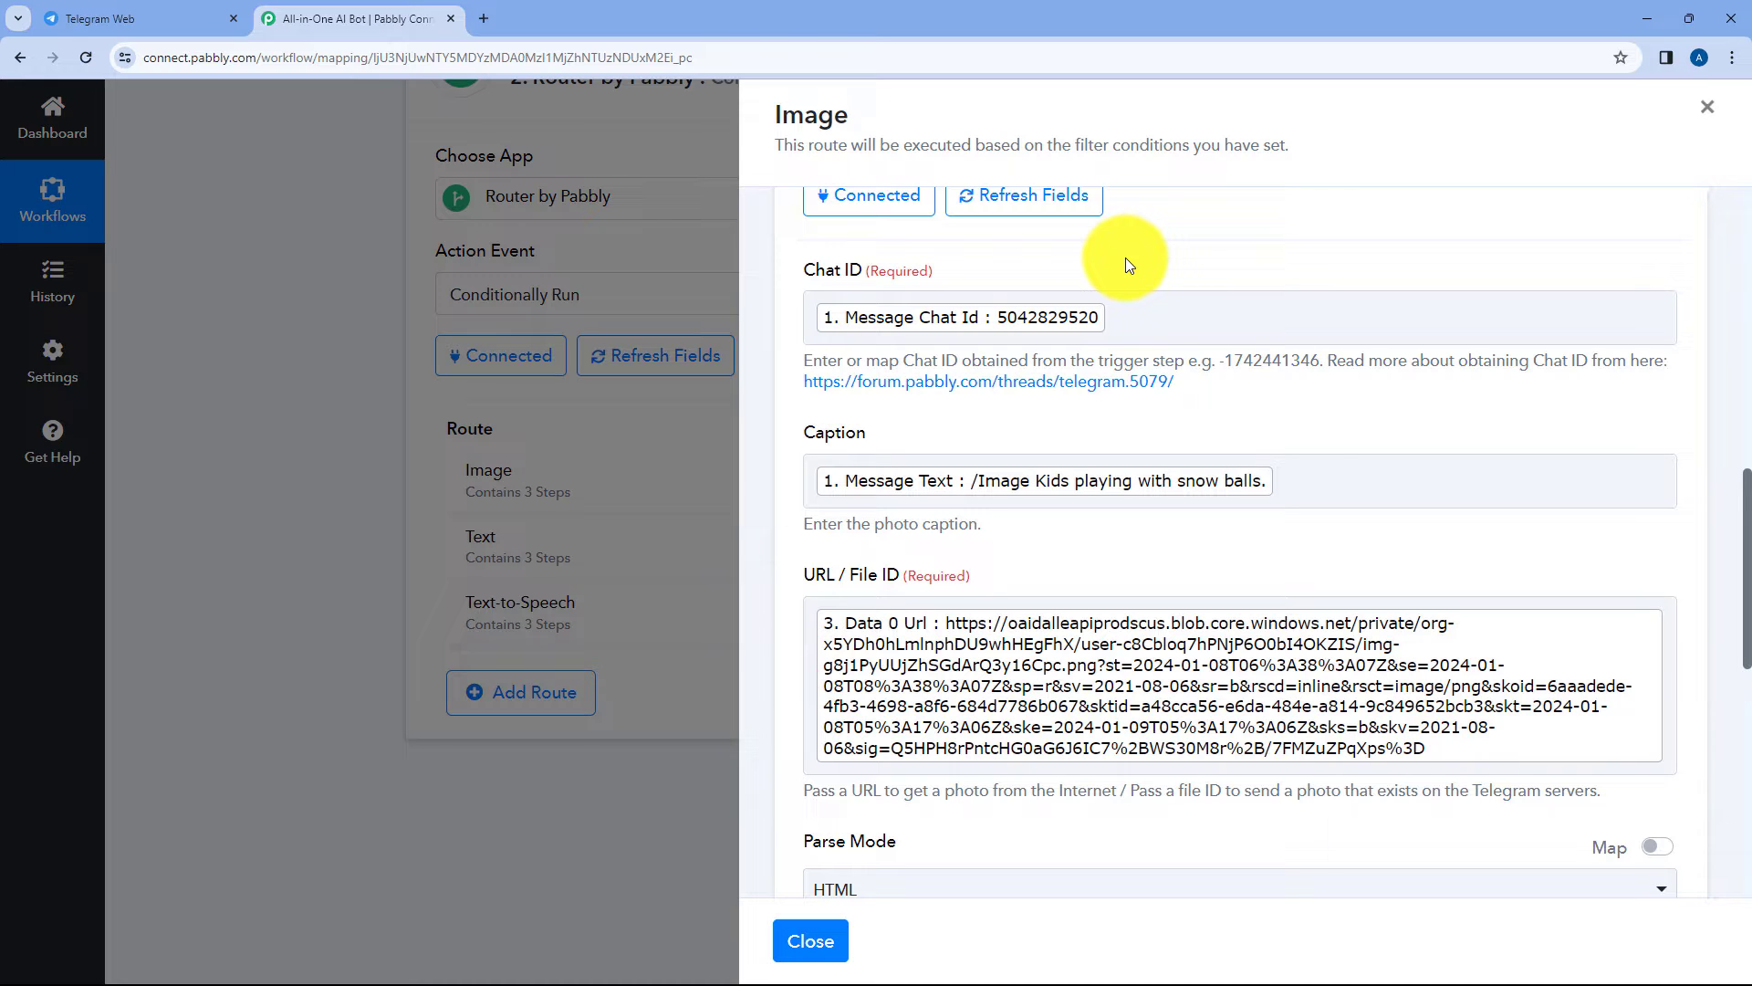
# Map the trigger's Message Chat Id into the Chat ID field, removing the duplicate token
pyautogui.click(1120, 315)
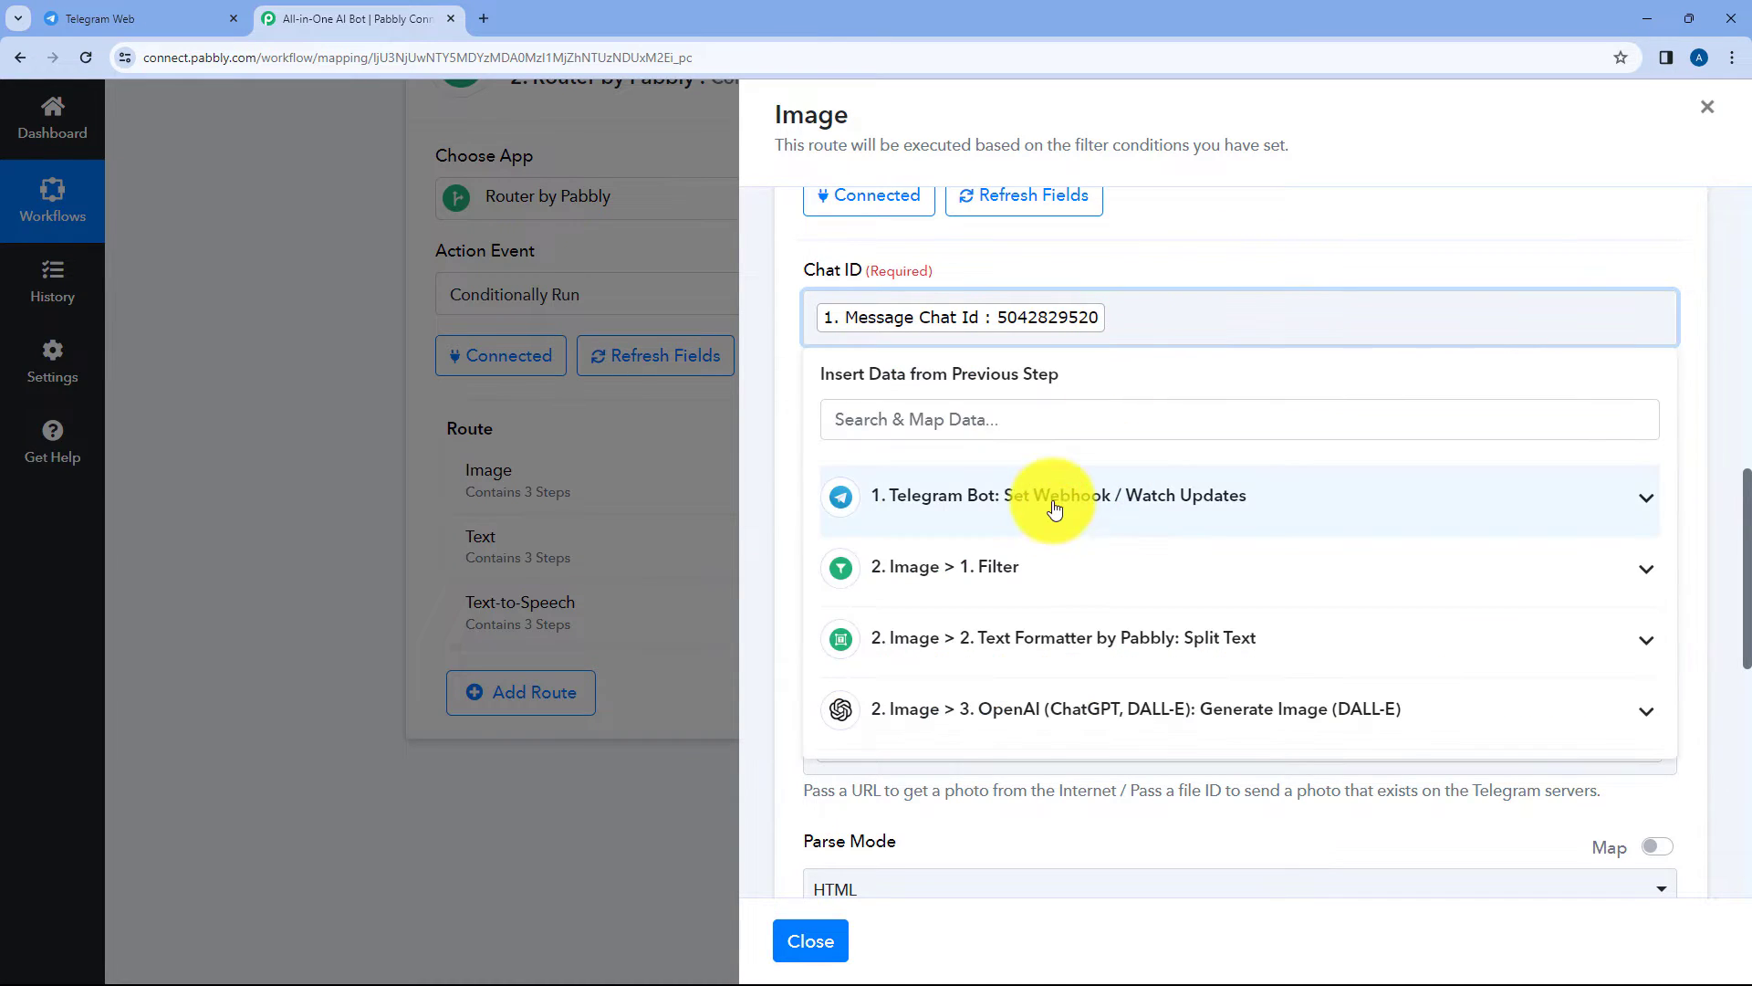
pyautogui.click(1009, 501)
pyautogui.scroll(-3, 954, 611)
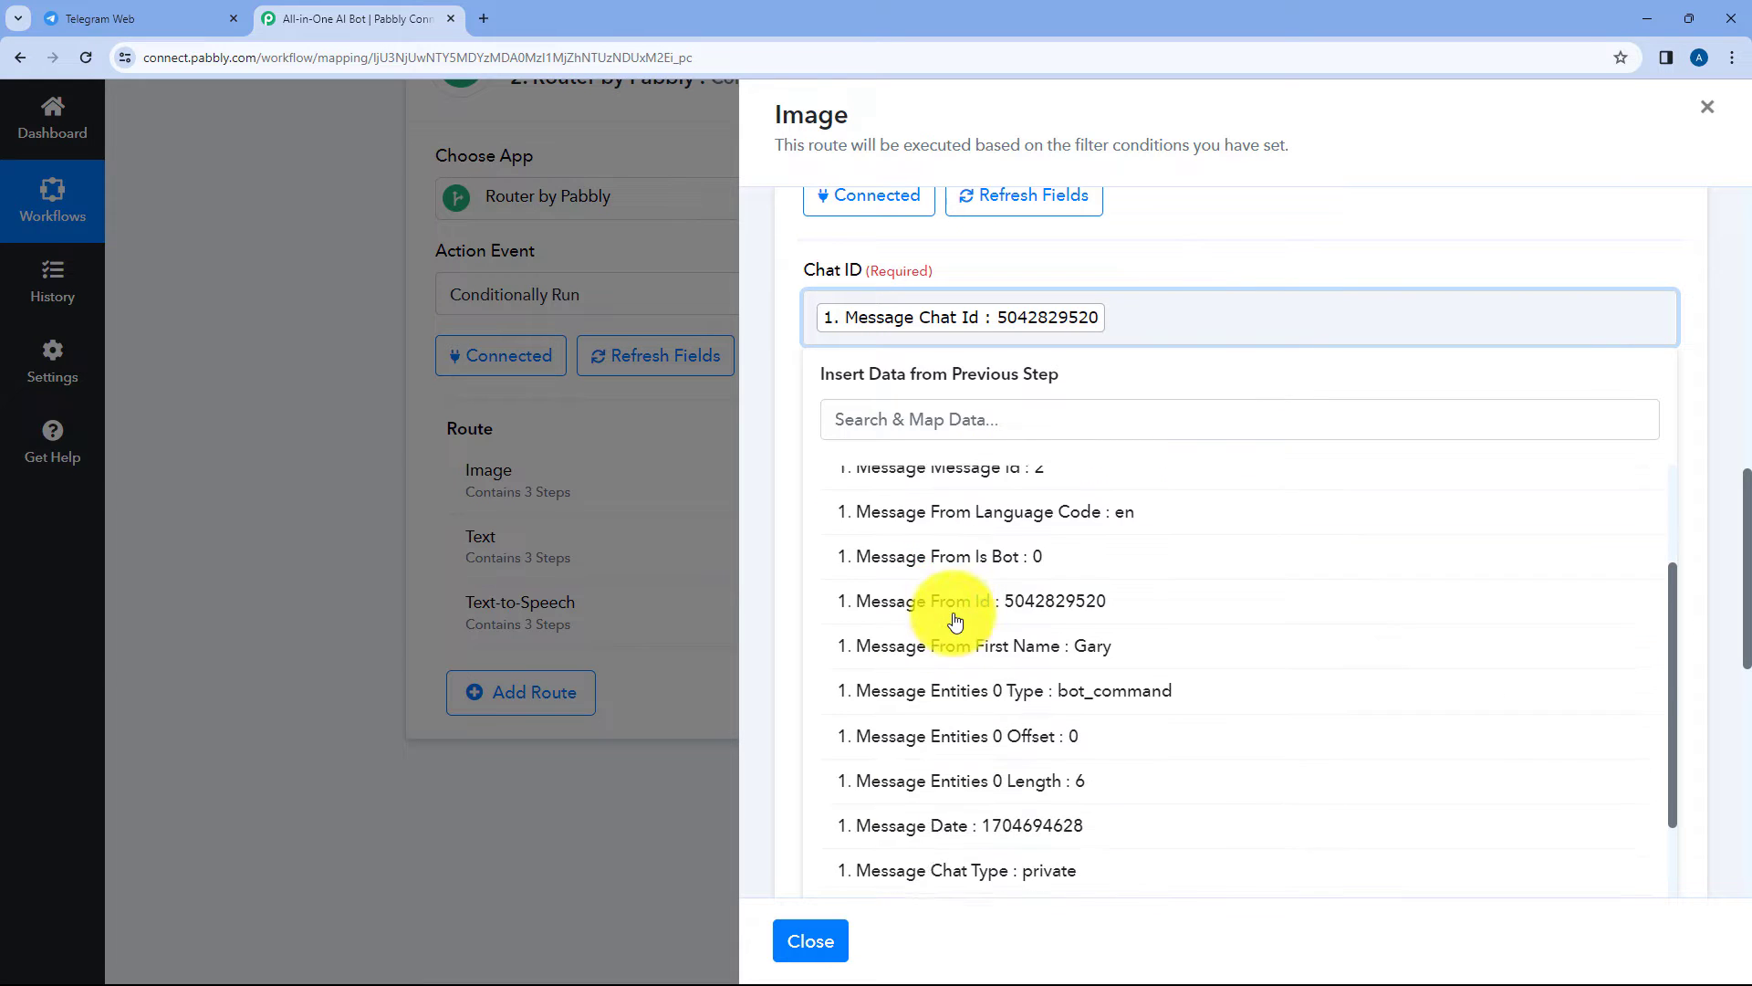
pyautogui.scroll(-2, 959, 625)
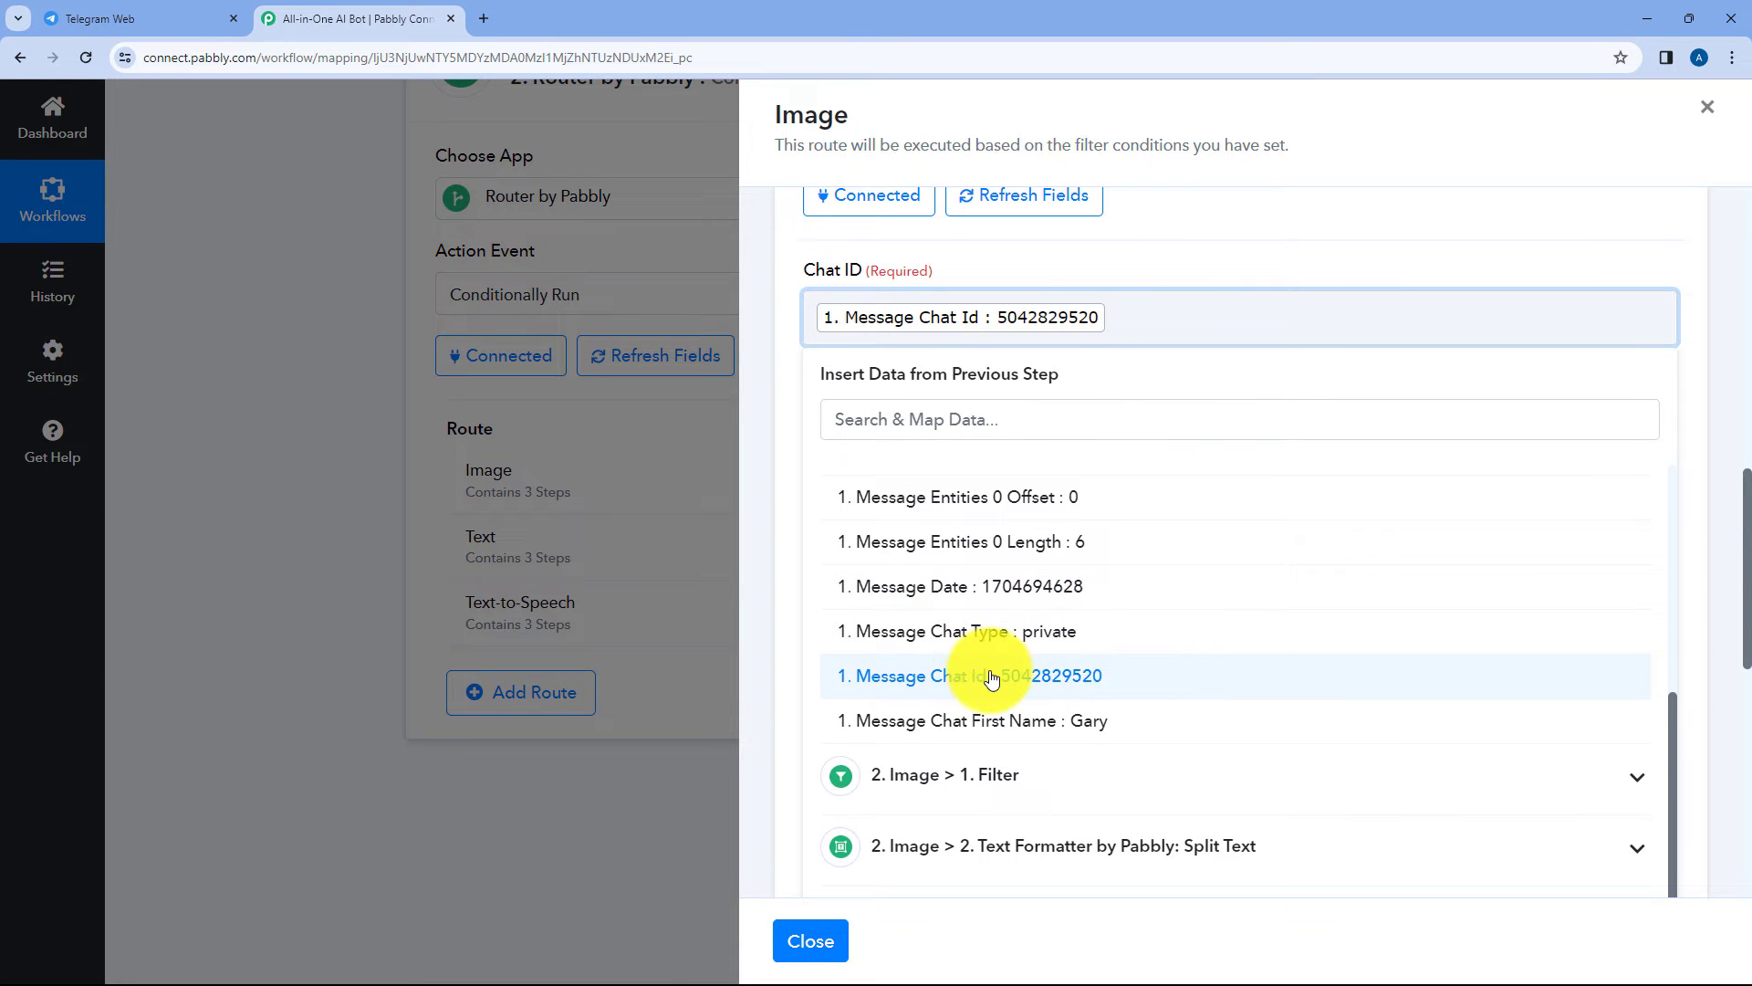
pyautogui.click(989, 675)
pyautogui.press('BackSpace')
pyautogui.click(1310, 266)
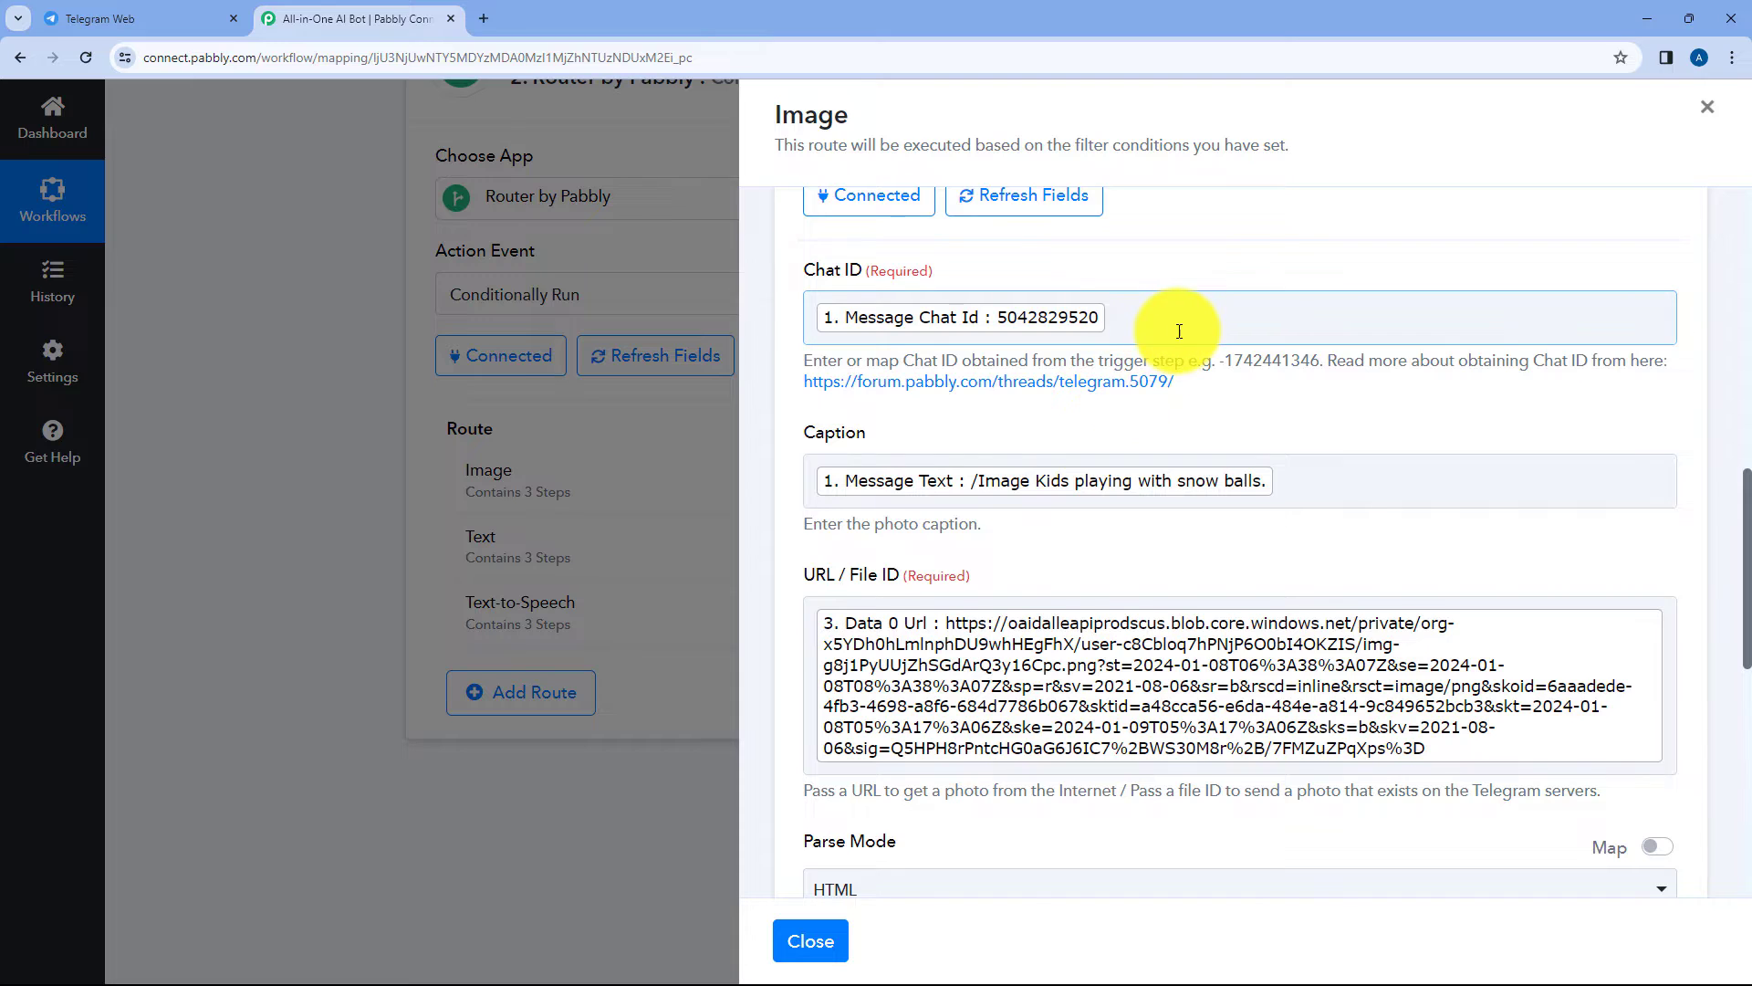
# Check the photo step's mapped Caption value, then go back to the Telegram chat
pyautogui.scroll(-1, 1179, 332)
pyautogui.scroll(-2, 1179, 331)
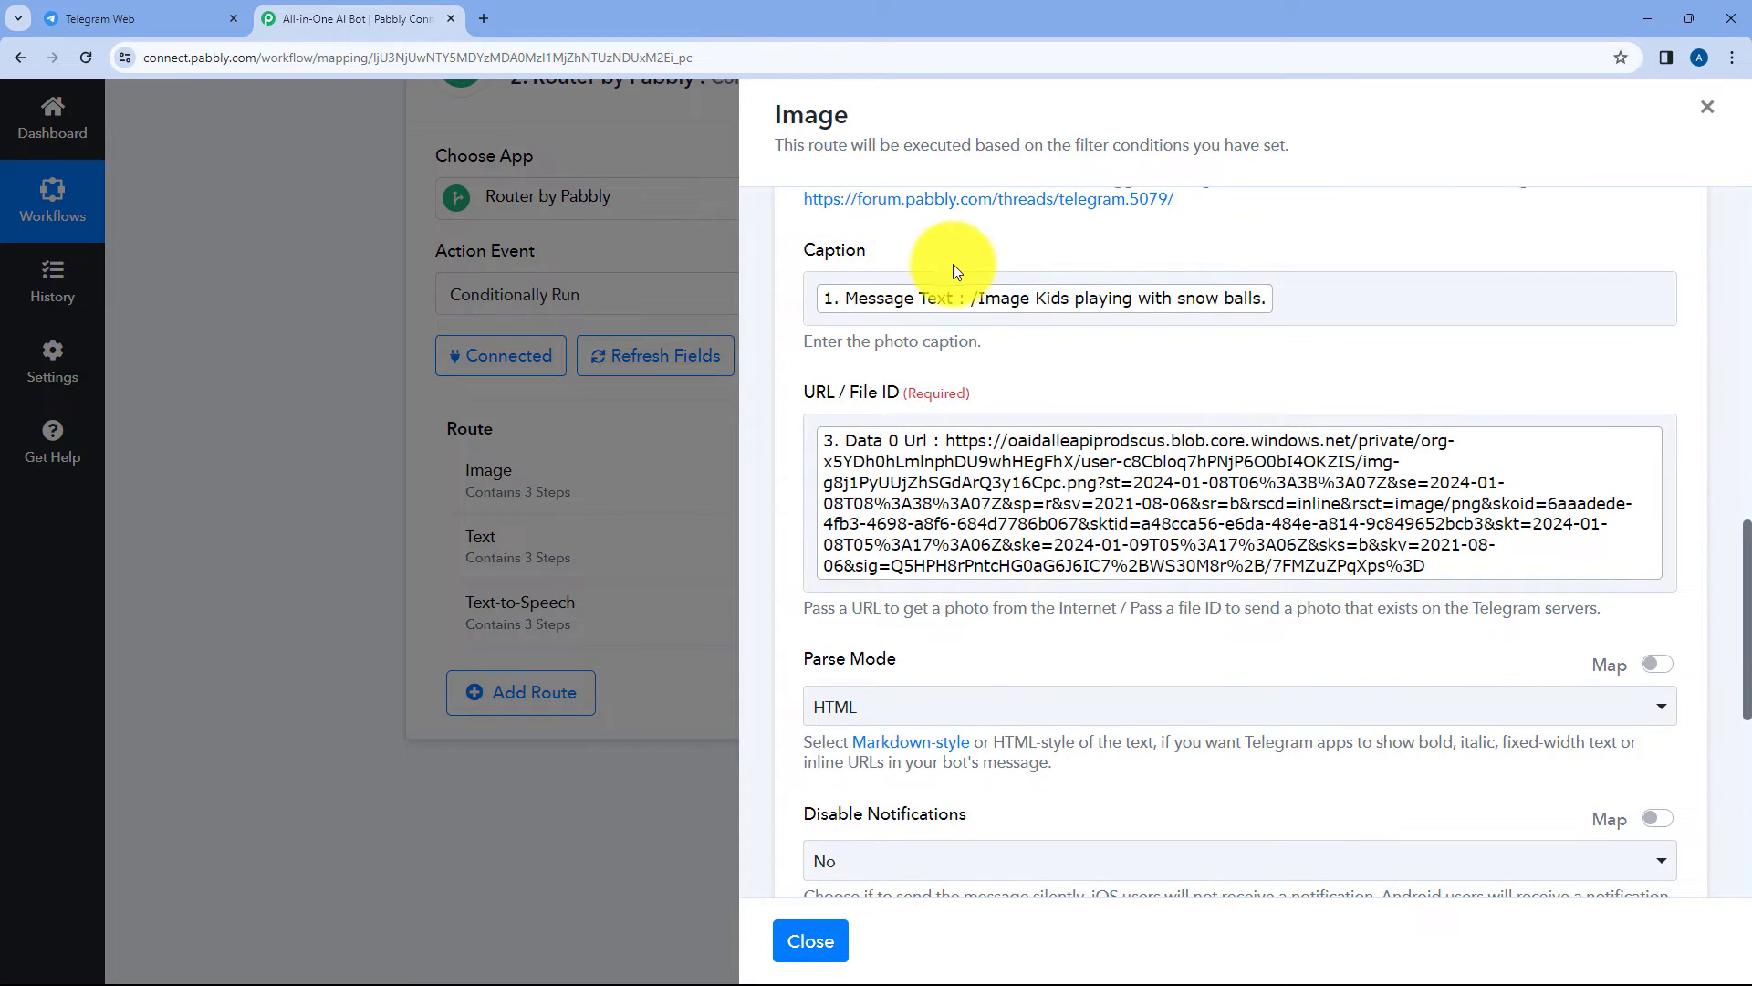
pyautogui.click(1031, 301)
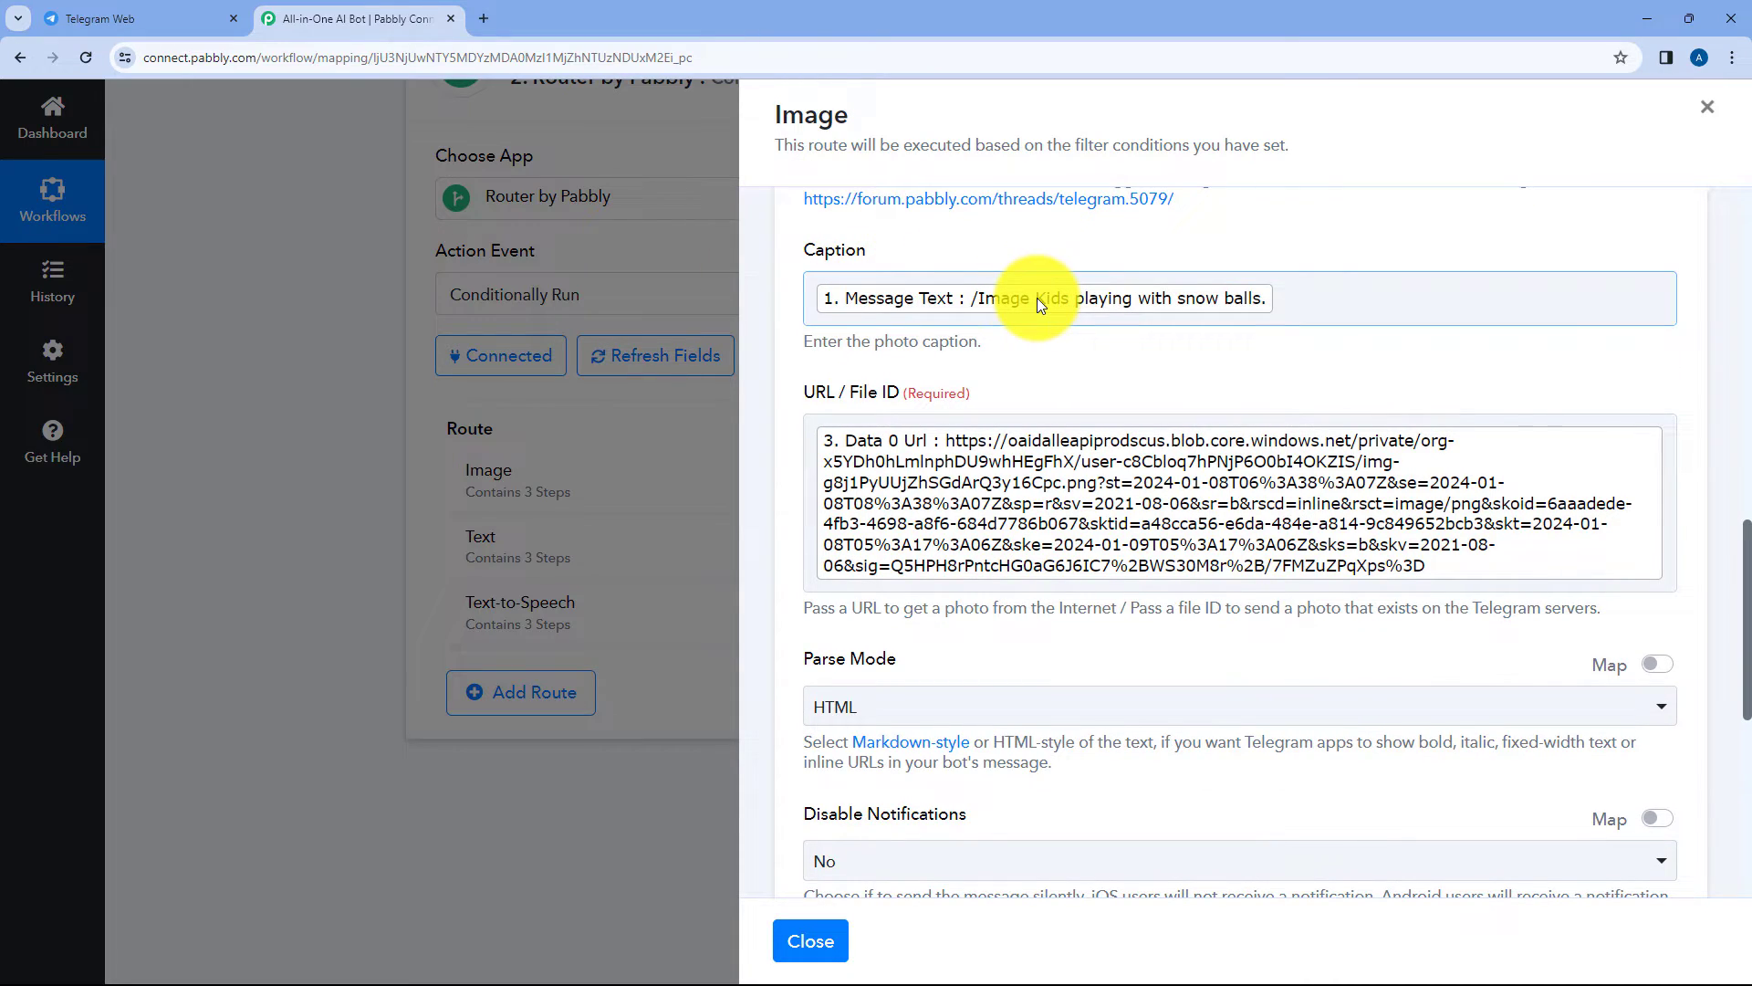
pyautogui.click(73, 18)
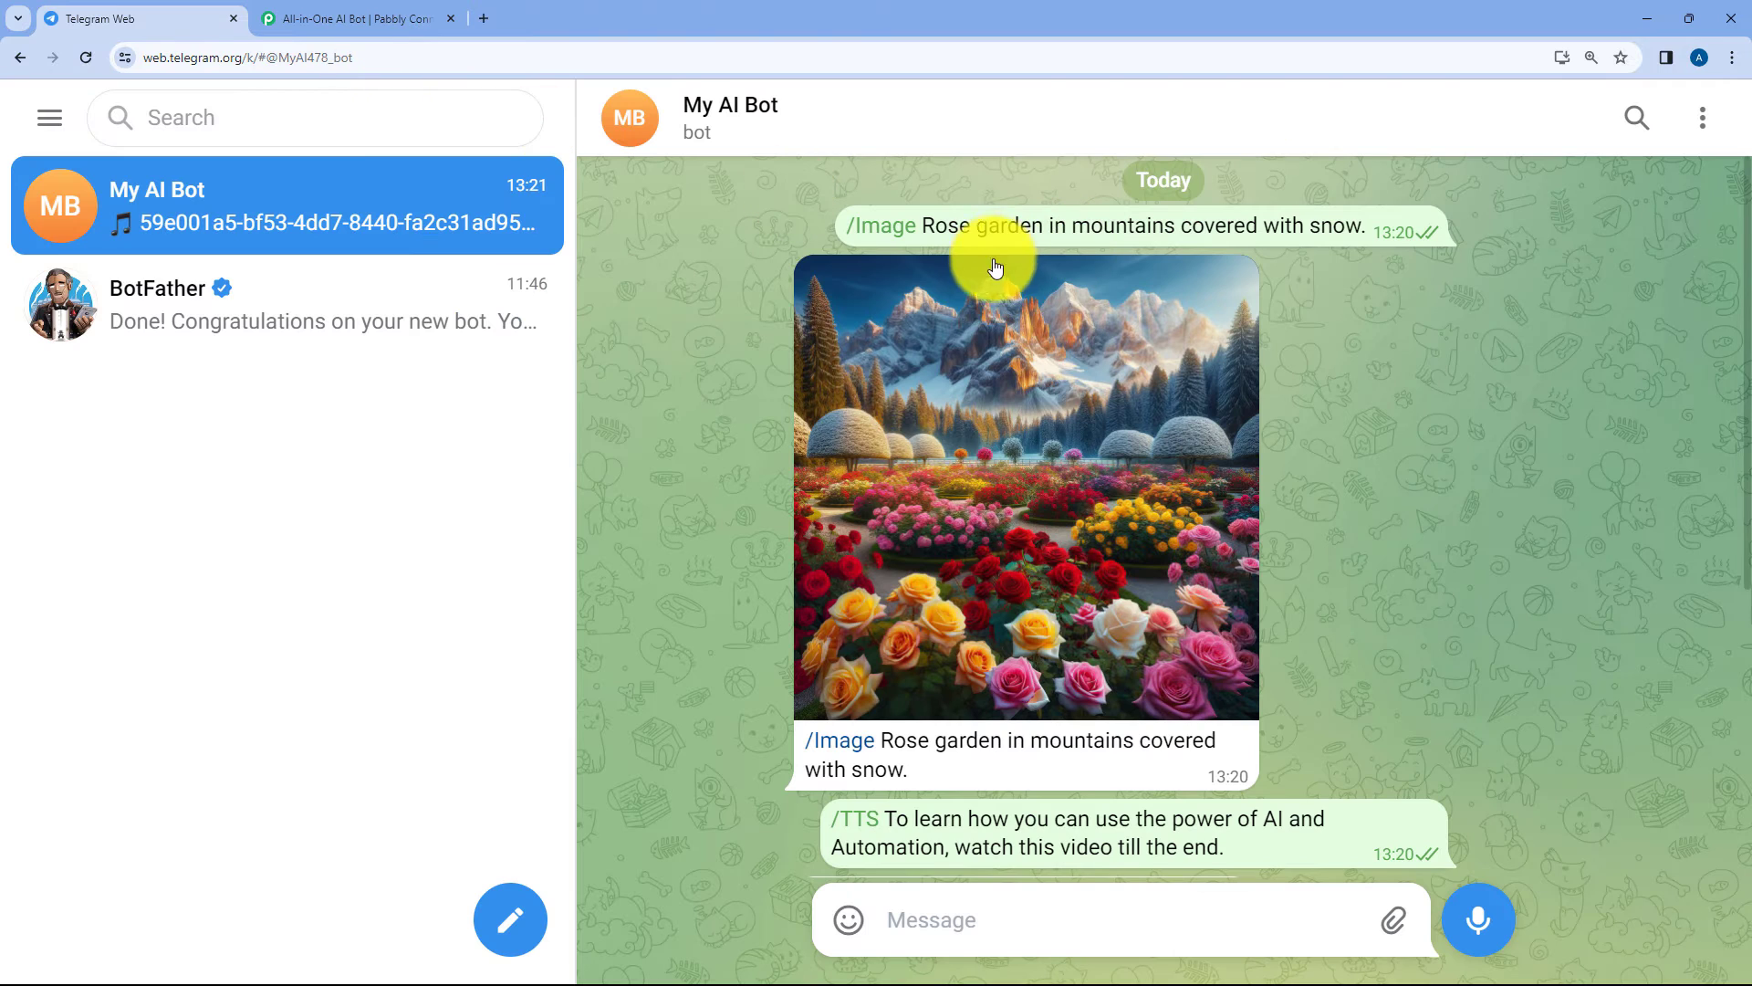
# Scroll the chat down to the bot's mp3 voice reply, then return to Pabbly Connect
pyautogui.scroll(-1, 913, 712)
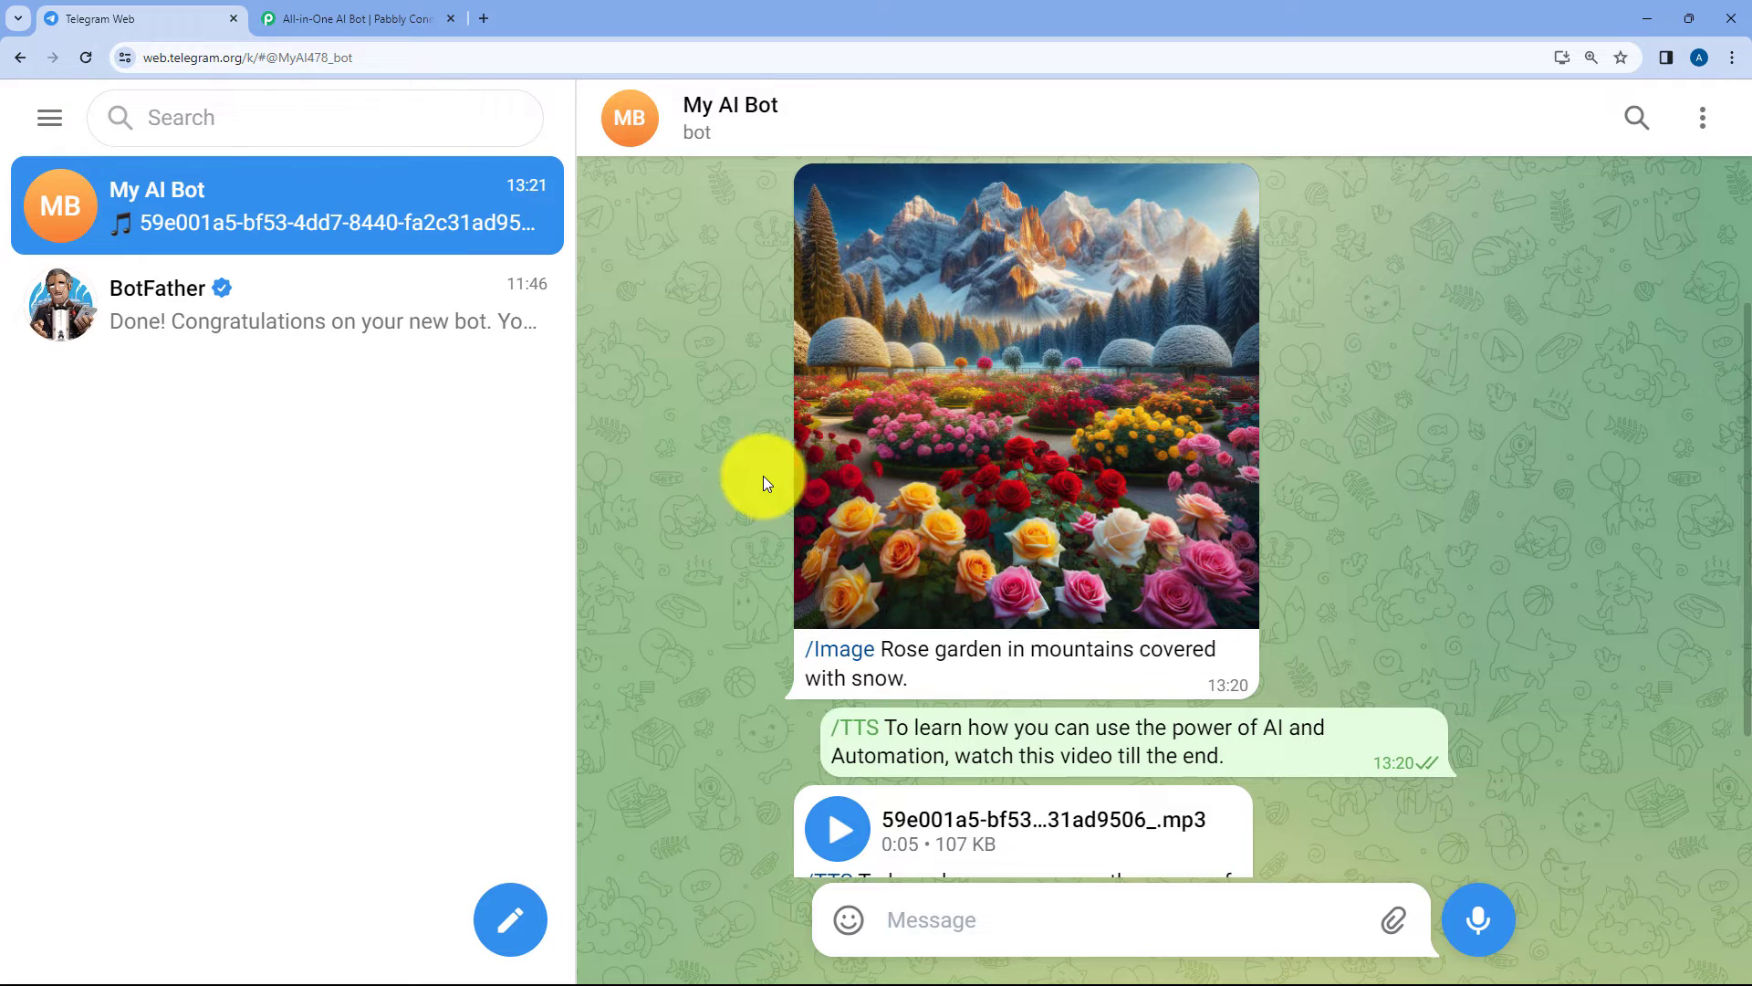
pyautogui.click(365, 18)
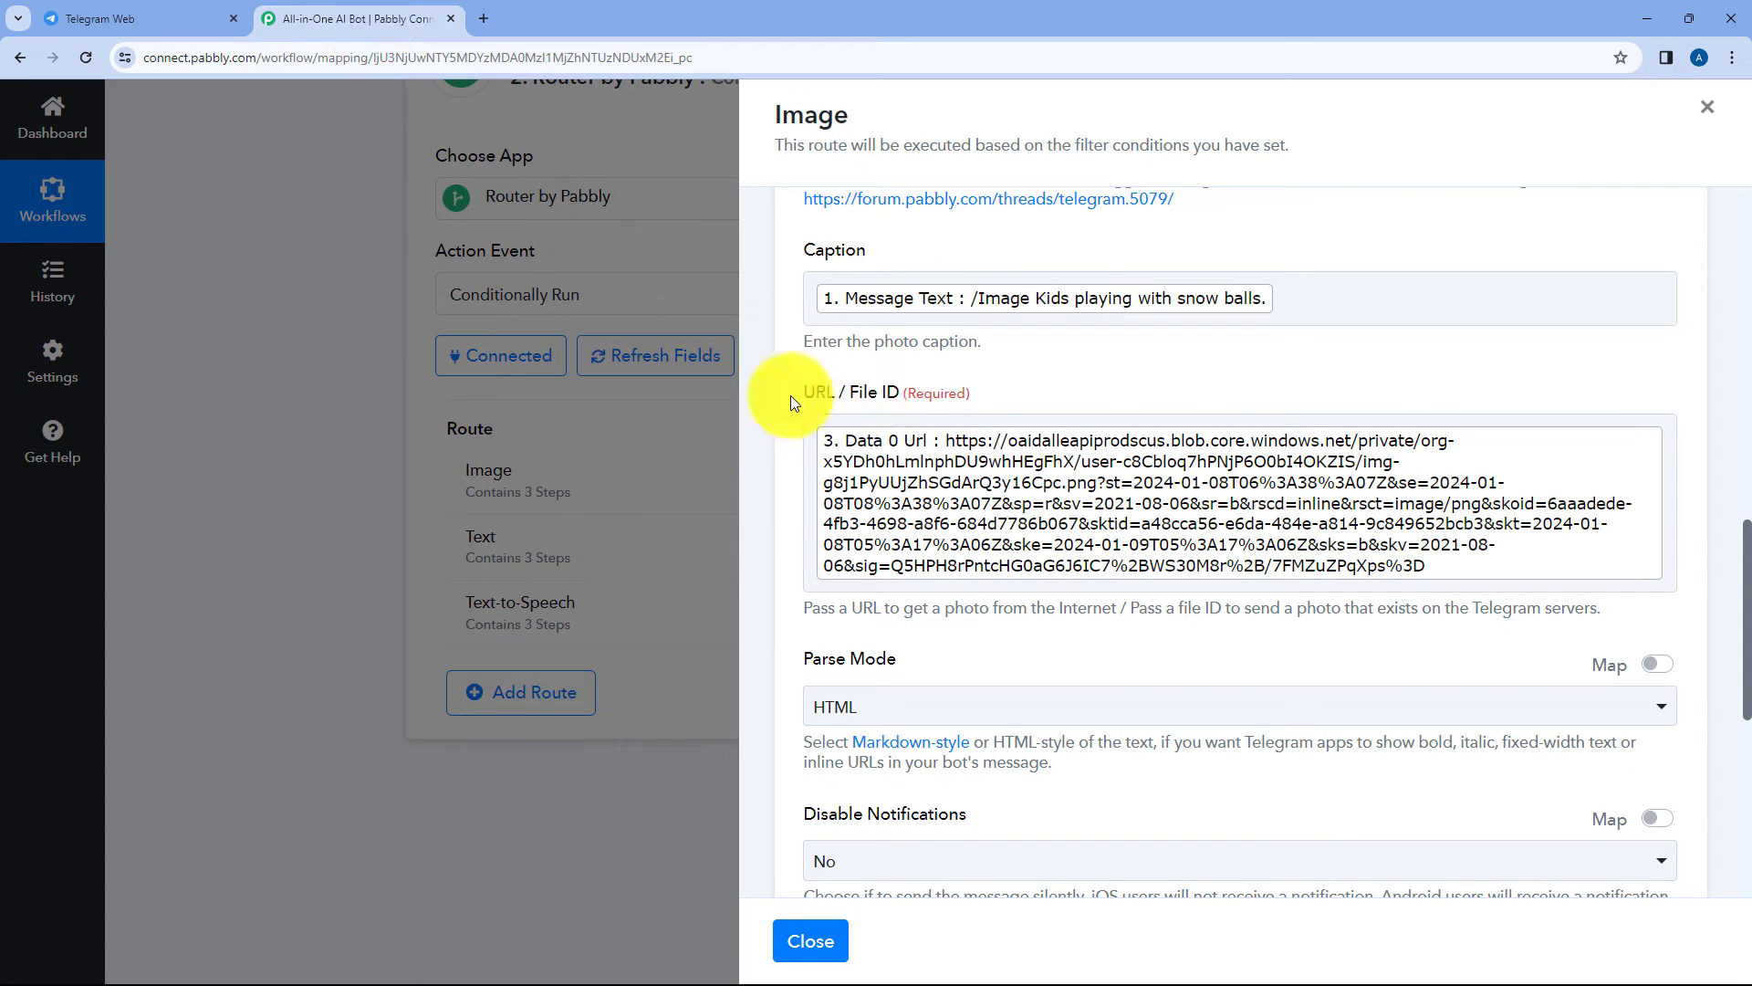
# Inspect the URL / File ID mapping and scroll the Image route's steps, then return to Telegram
pyautogui.click(949, 452)
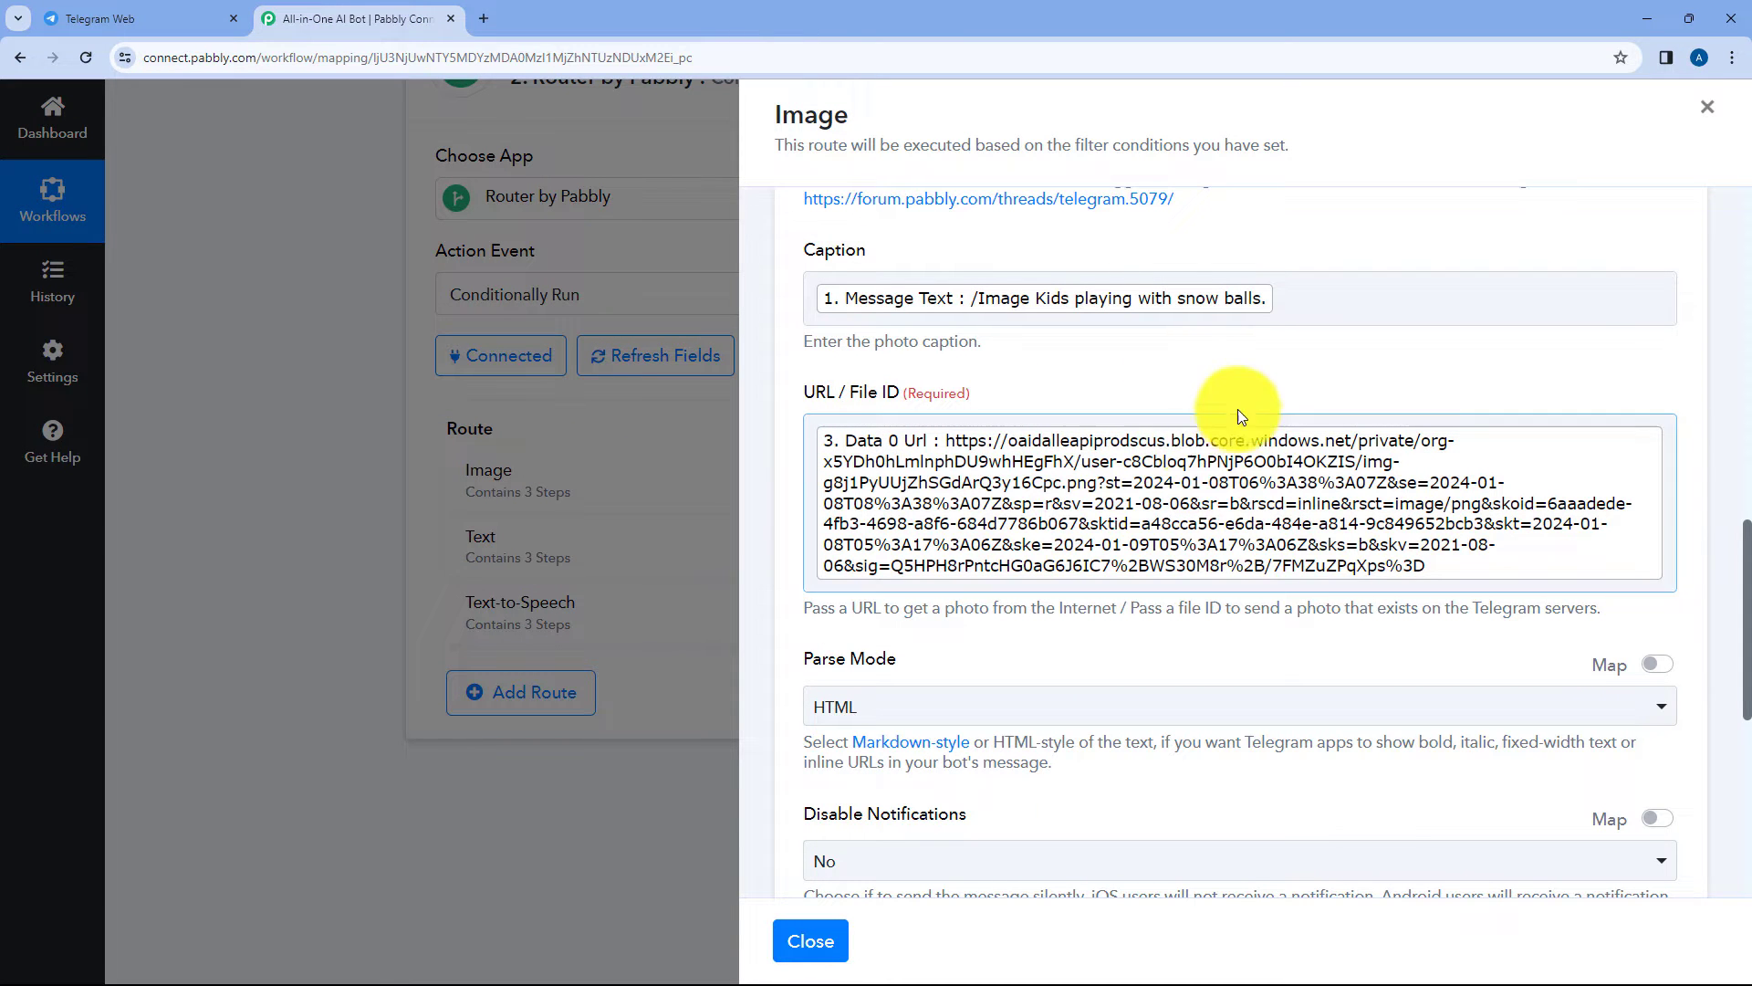
pyautogui.scroll(6, 1248, 452)
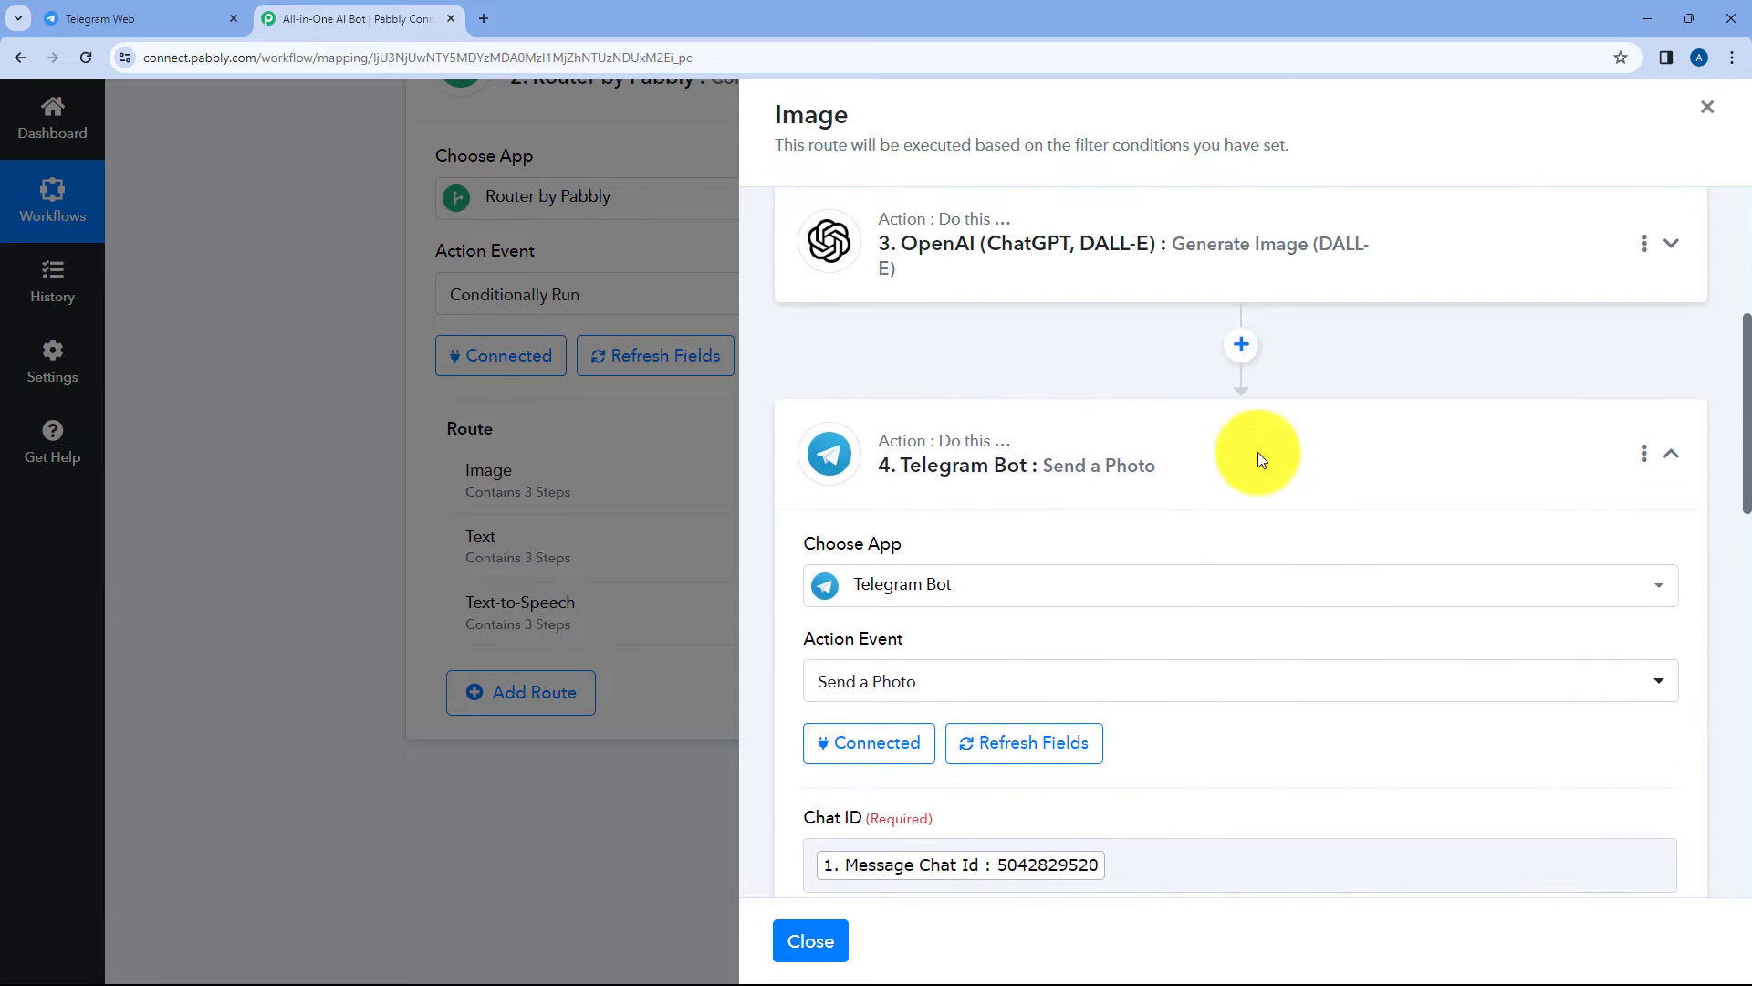
pyautogui.scroll(4, 1258, 452)
pyautogui.scroll(-1, 1157, 593)
pyautogui.scroll(-10, 1157, 593)
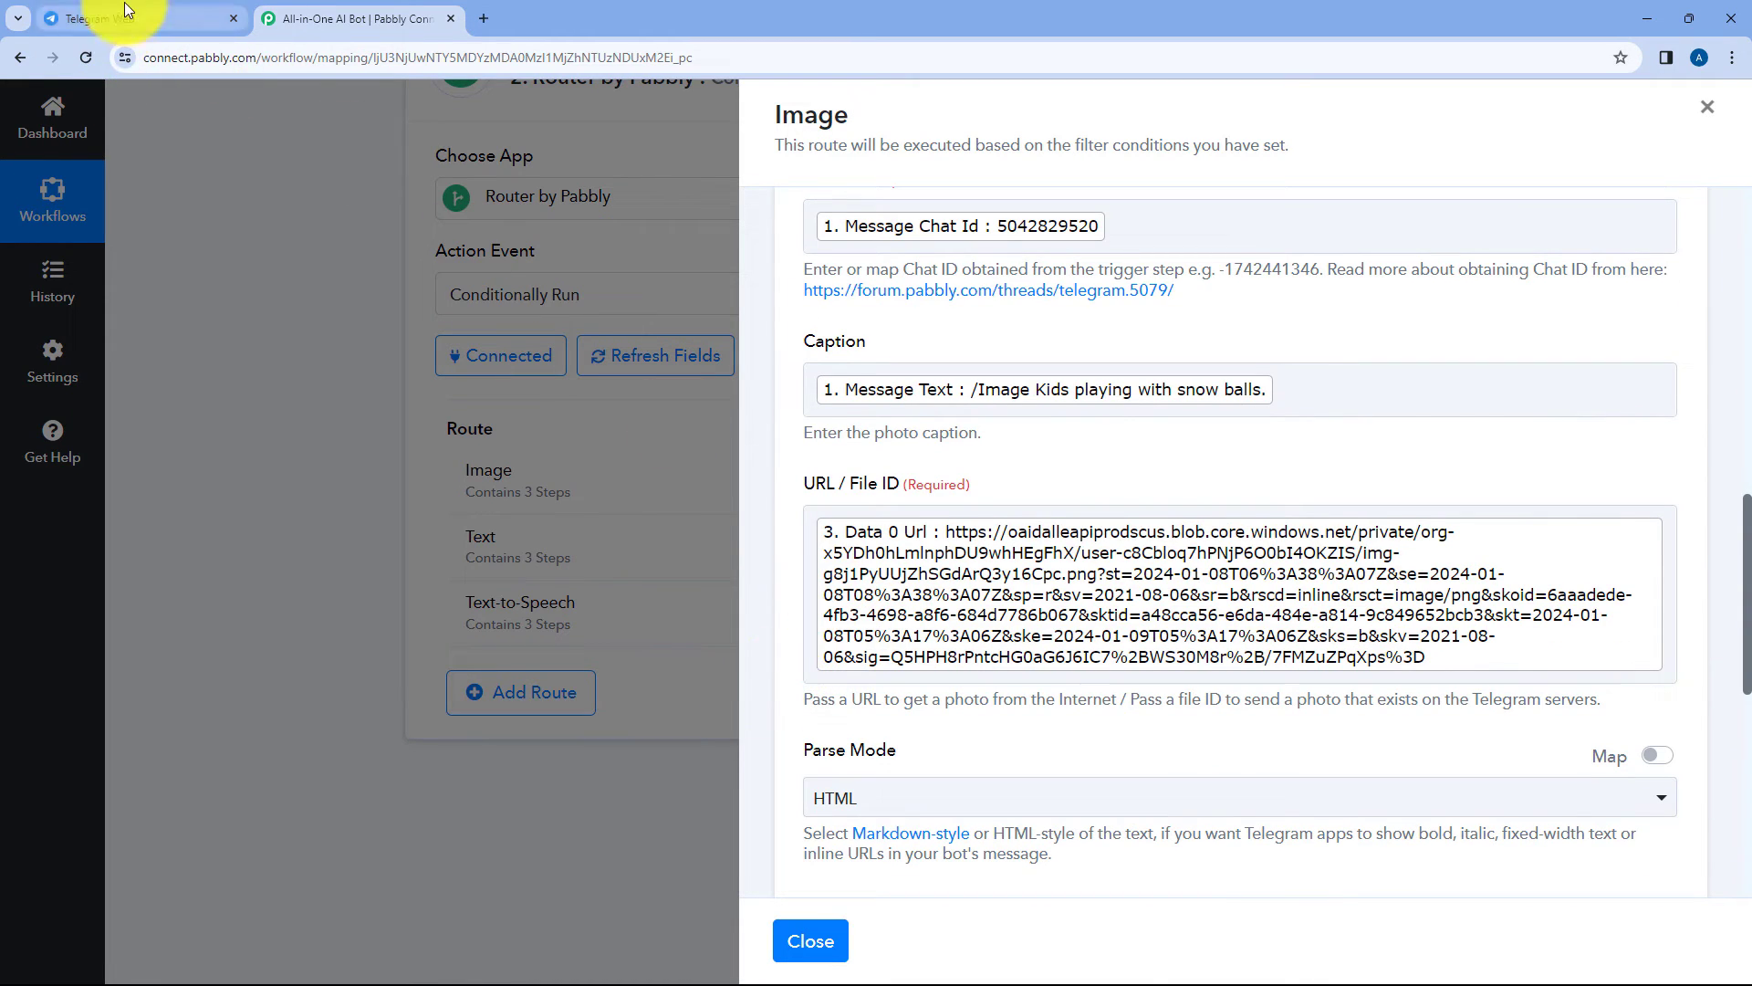
pyautogui.click(124, 11)
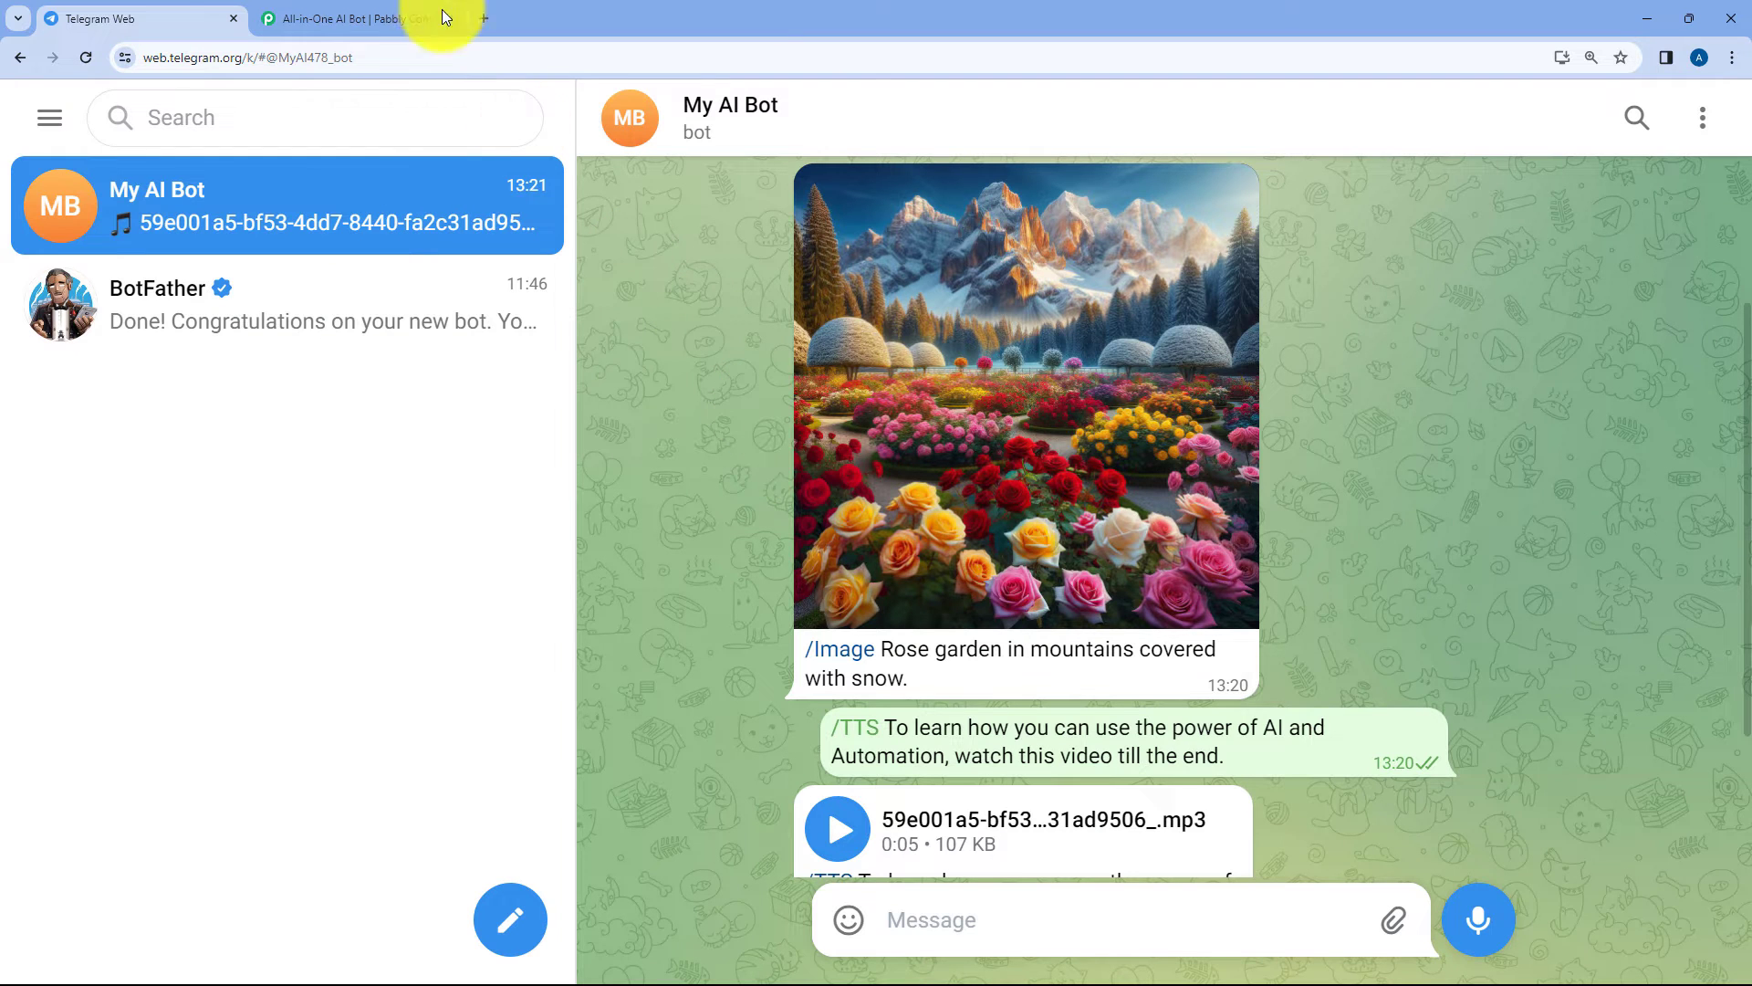